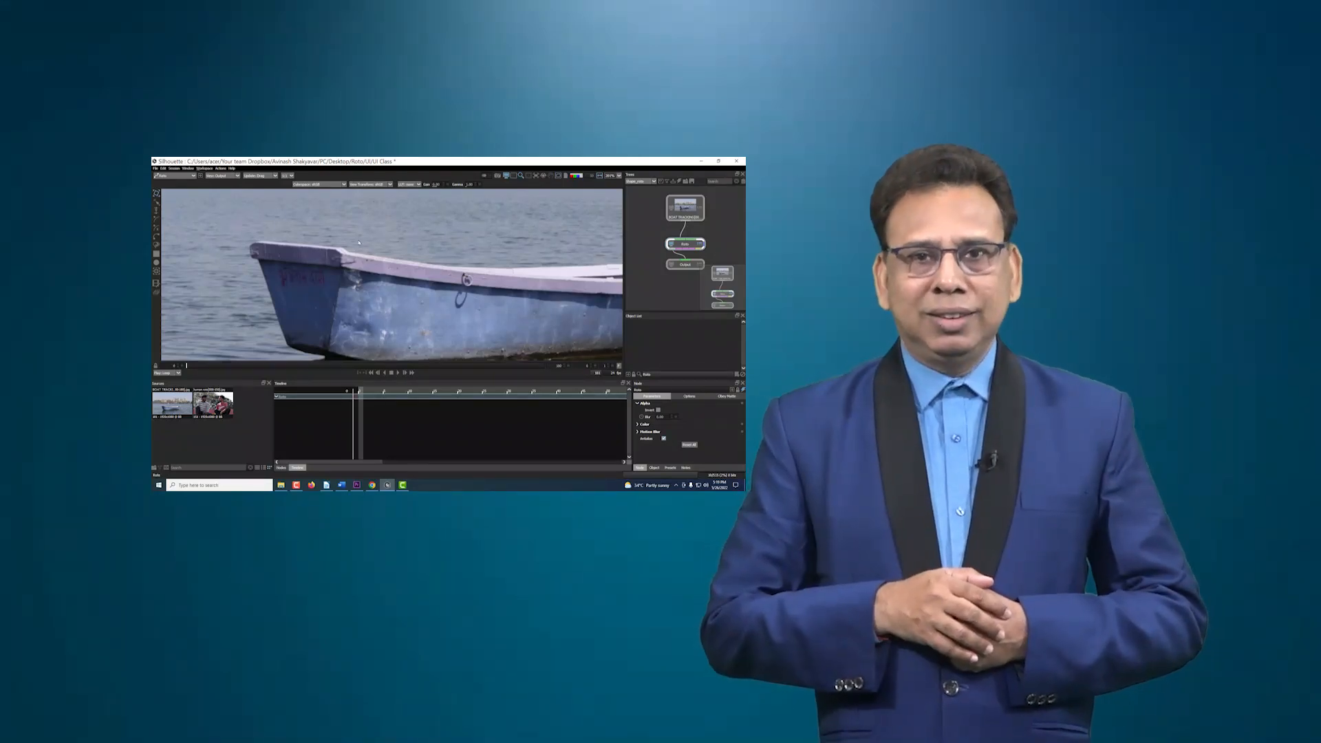
# Outline the light rim board at the boat's bow with a roto spline shape
pyautogui.scroll(3, 359, 242)
pyautogui.scroll(-2, 341, 258)
pyautogui.scroll(-2, 337, 261)
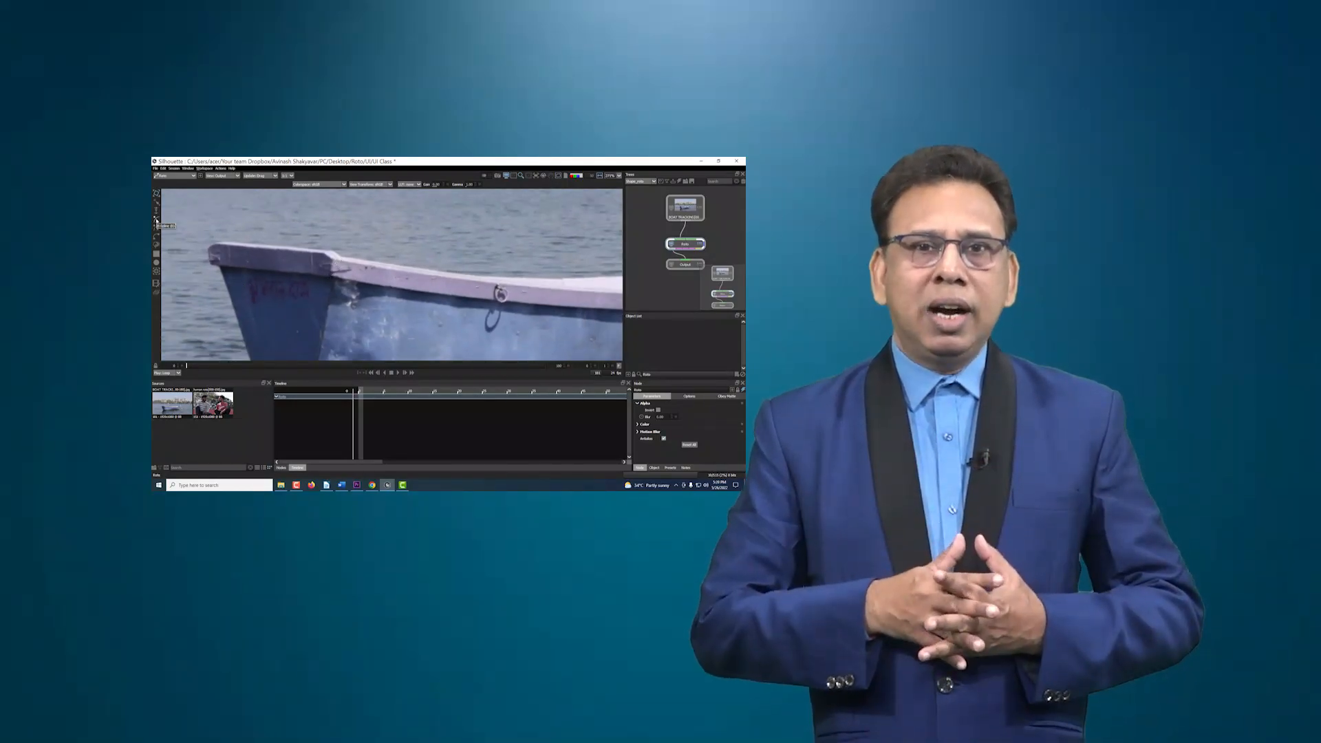
pyautogui.scroll(3, 192, 250)
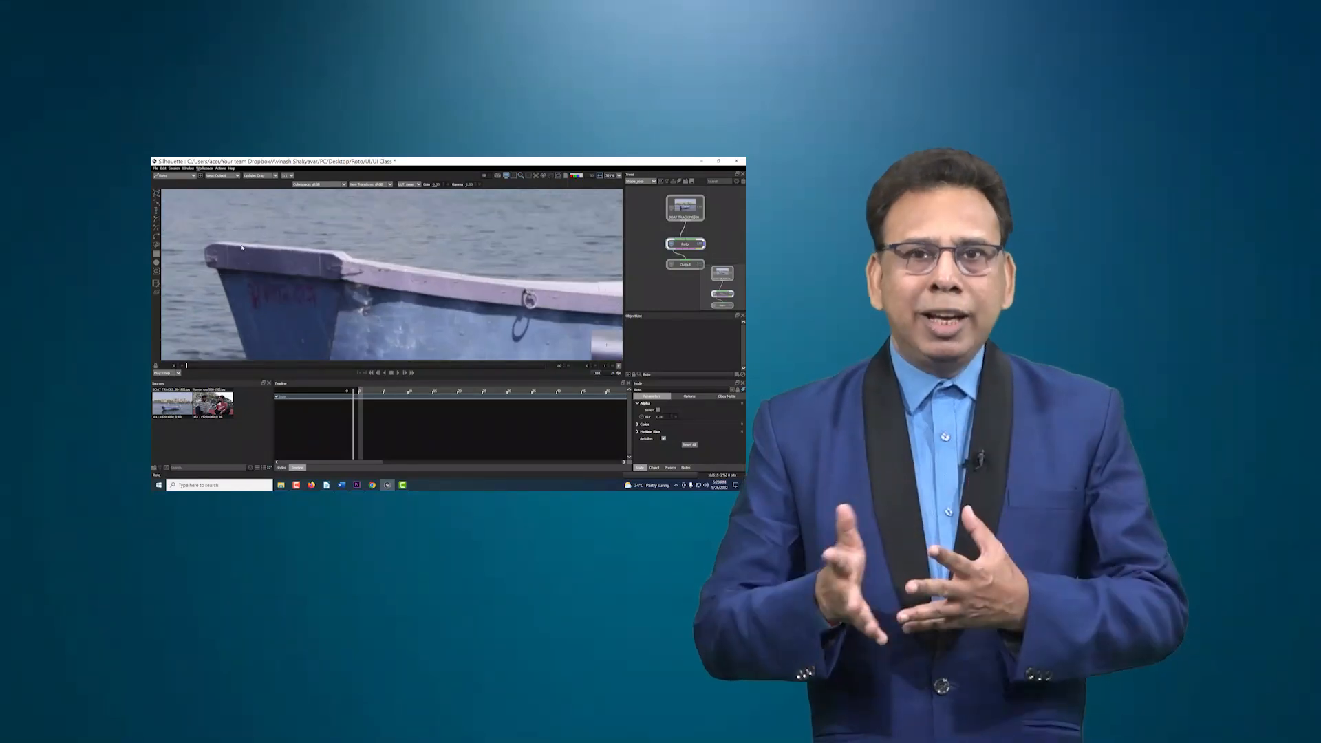
pyautogui.click(193, 250)
pyautogui.click(211, 238)
pyautogui.click(408, 254)
pyautogui.click(419, 261)
pyautogui.click(411, 299)
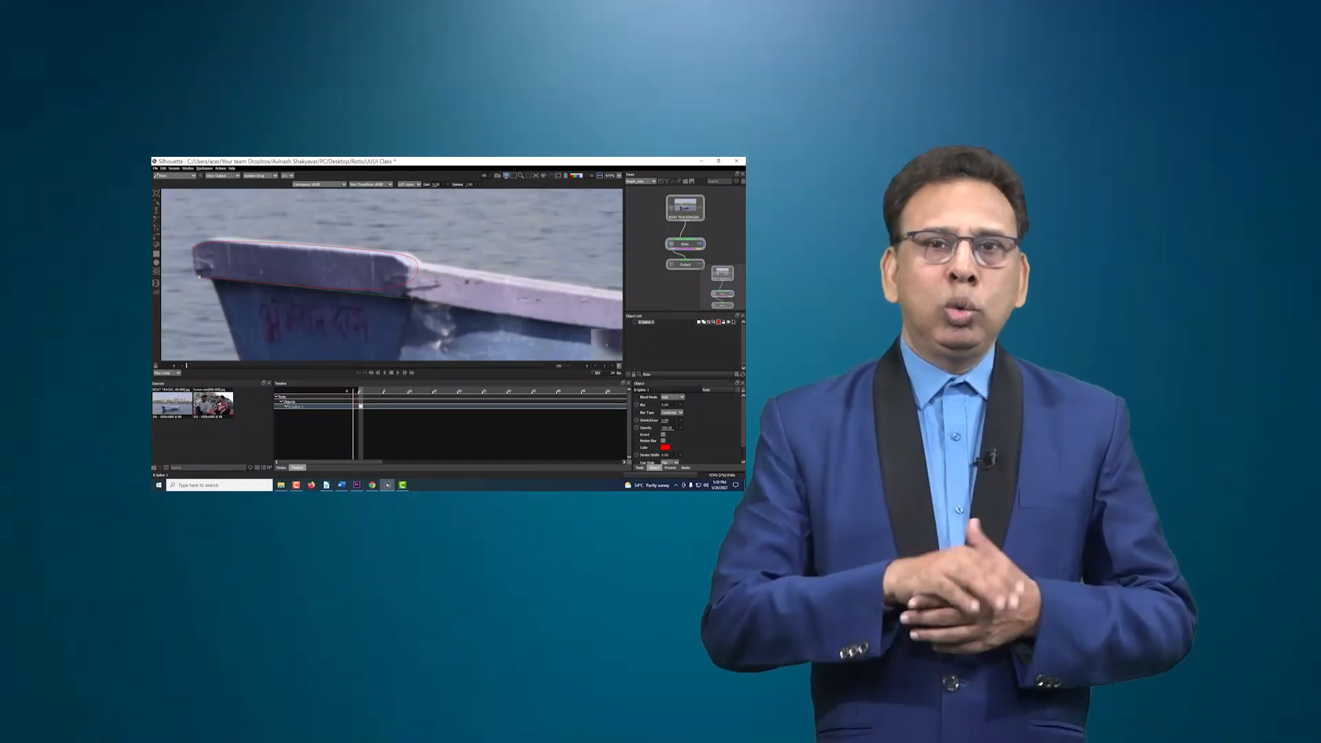
pyautogui.click(196, 276)
pyautogui.scroll(2, 196, 277)
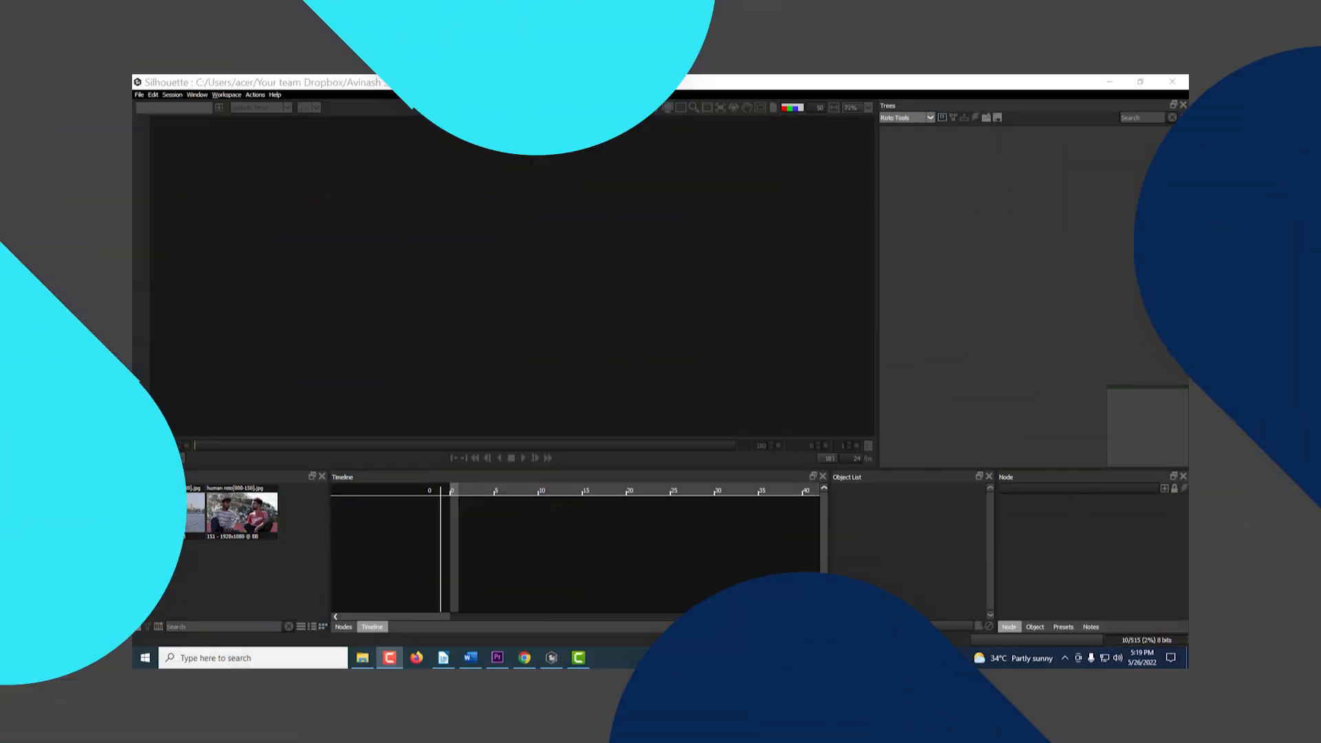
# Create a new session named Shape_roto from the BOAT TRACKING source using the Roto template
pyautogui.click(176, 526)
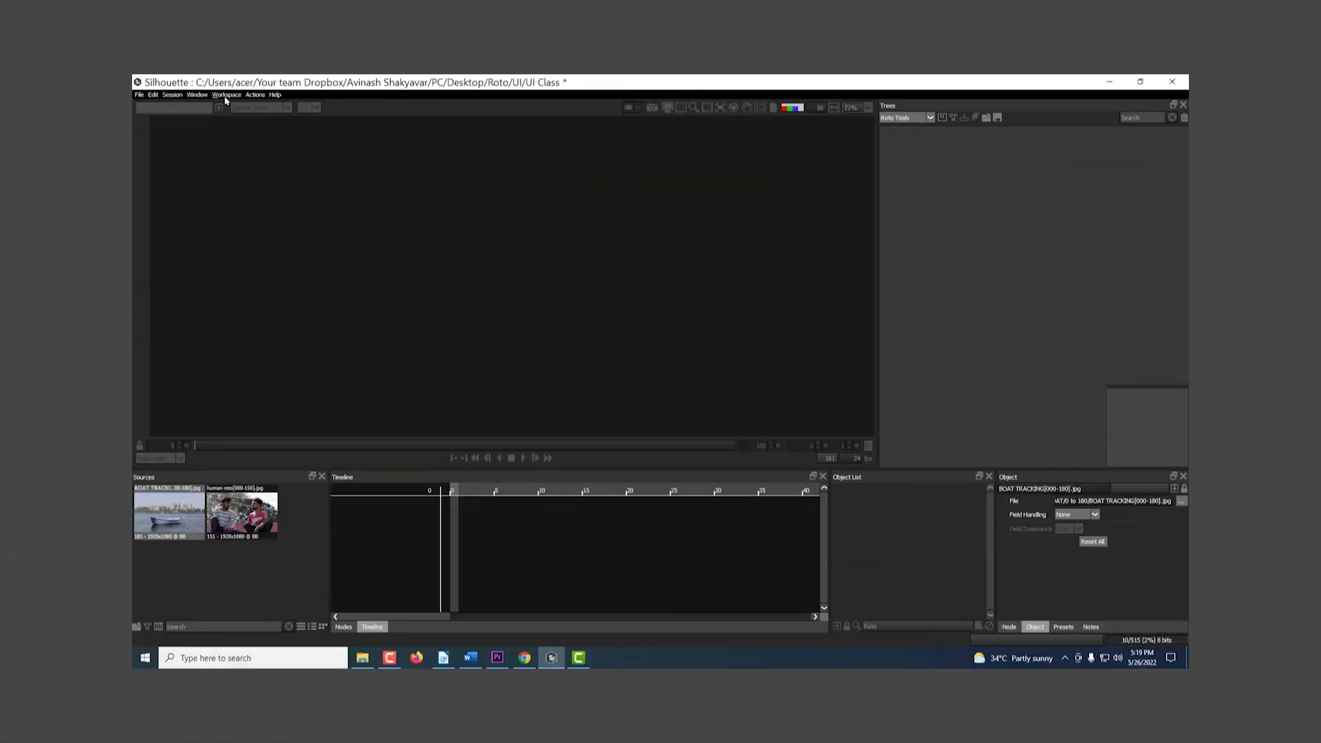
pyautogui.click(171, 95)
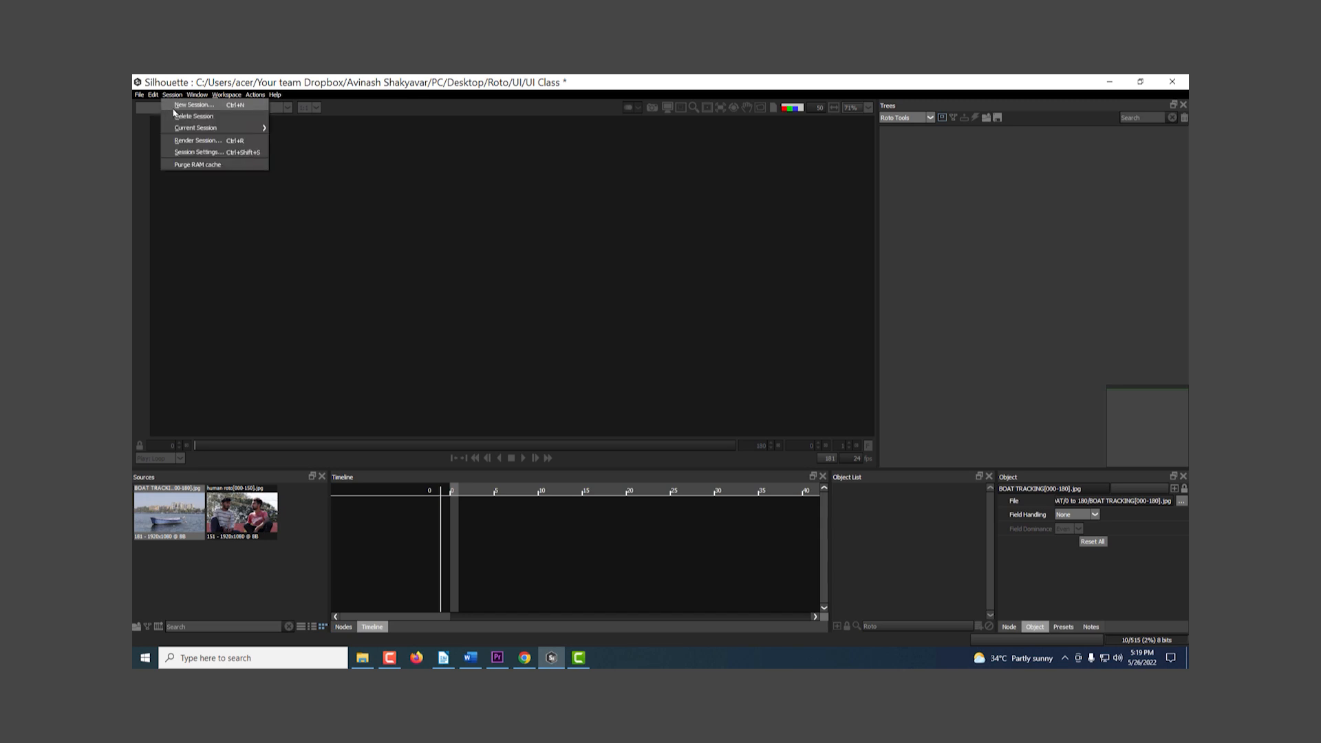
pyautogui.click(178, 109)
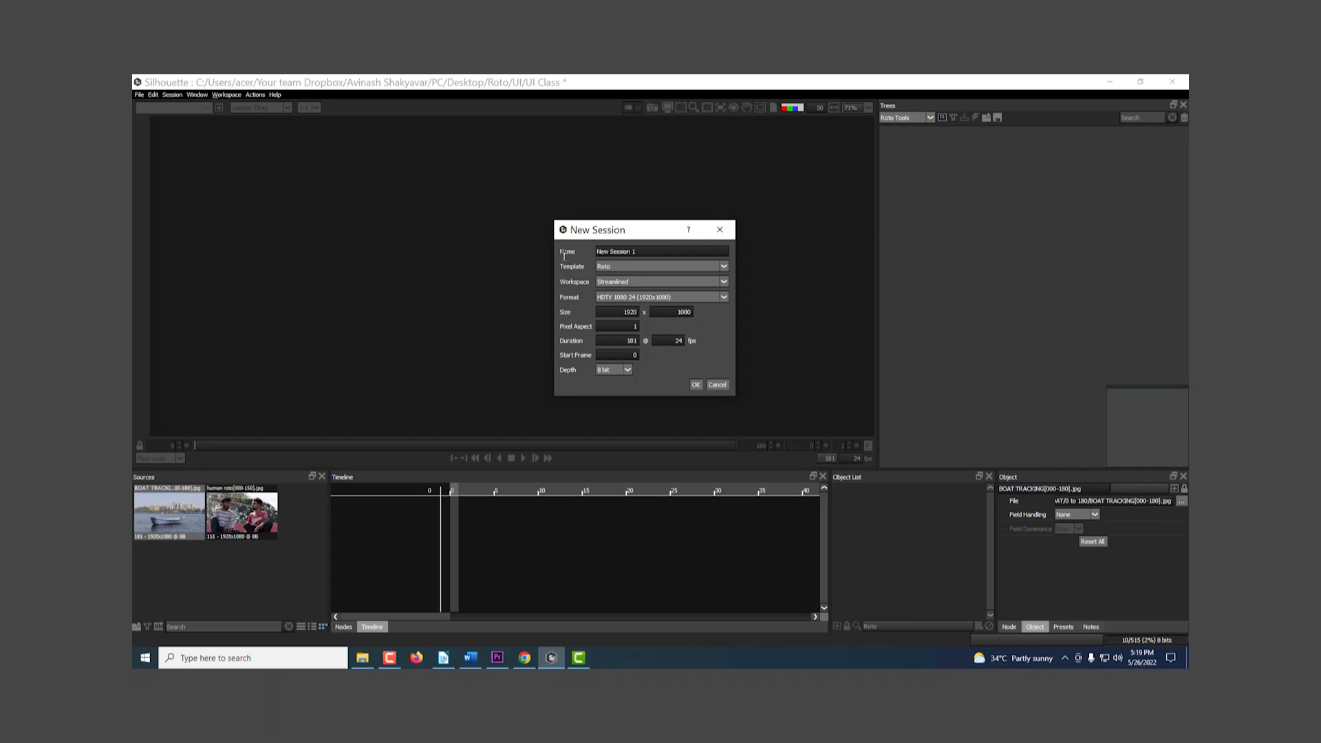
pyautogui.moveTo(647, 252); pyautogui.dragTo(610, 251)
pyautogui.write('Sh')
pyautogui.press('Return')
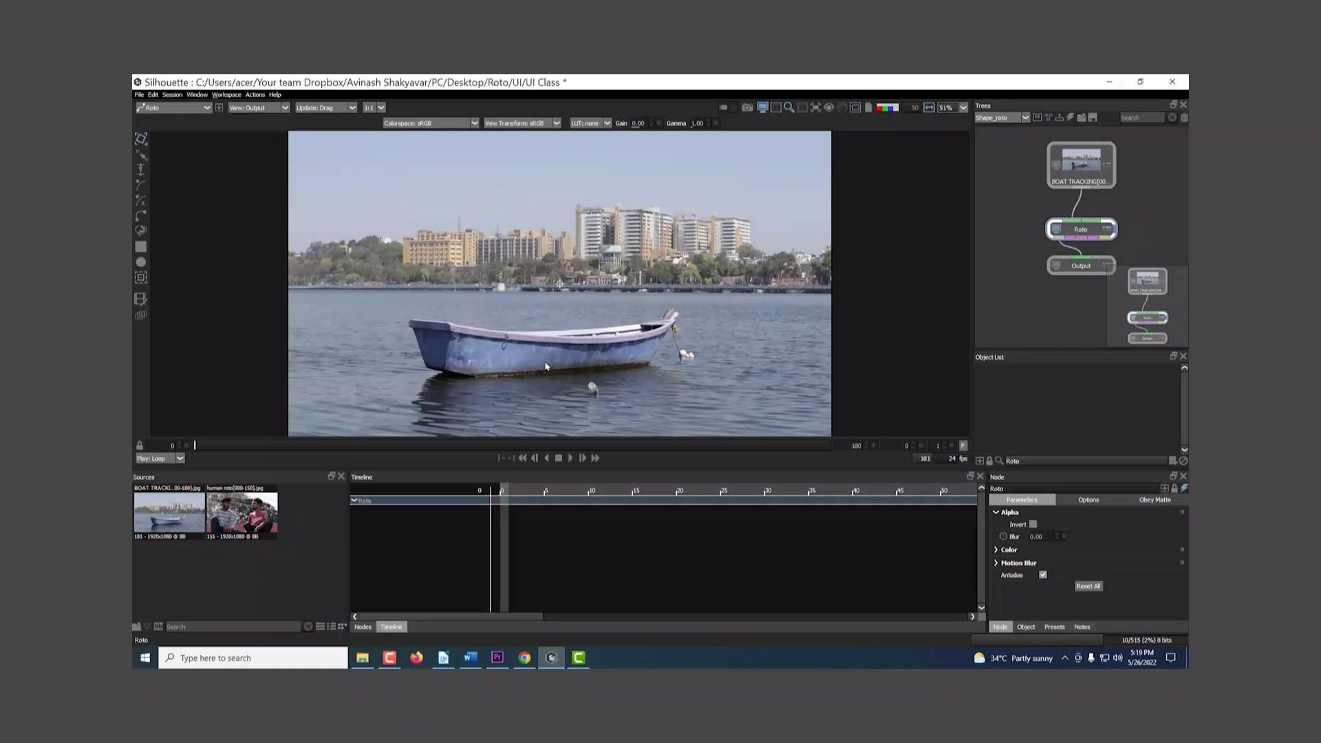
# Draw a closed B-Spline shape around the rim board at the boat's bow
pyautogui.scroll(4, 546, 366)
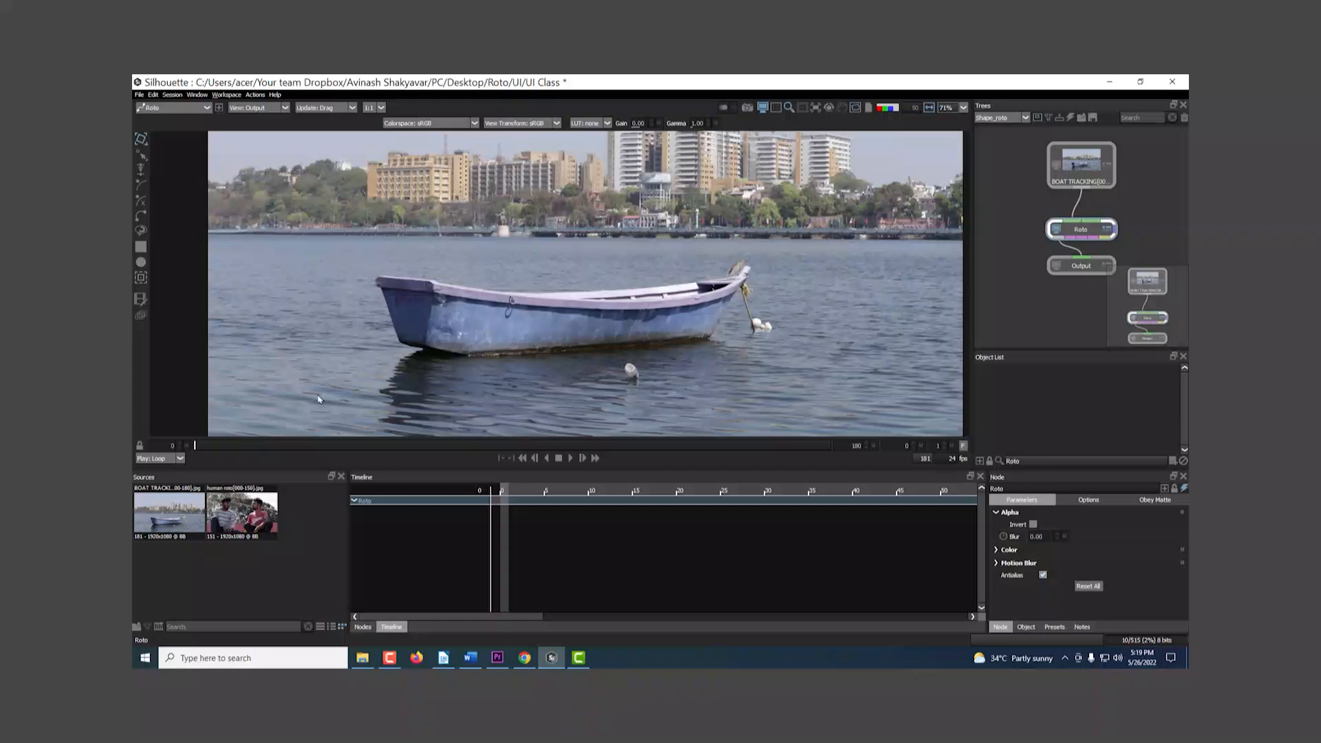
pyautogui.scroll(10, 407, 308)
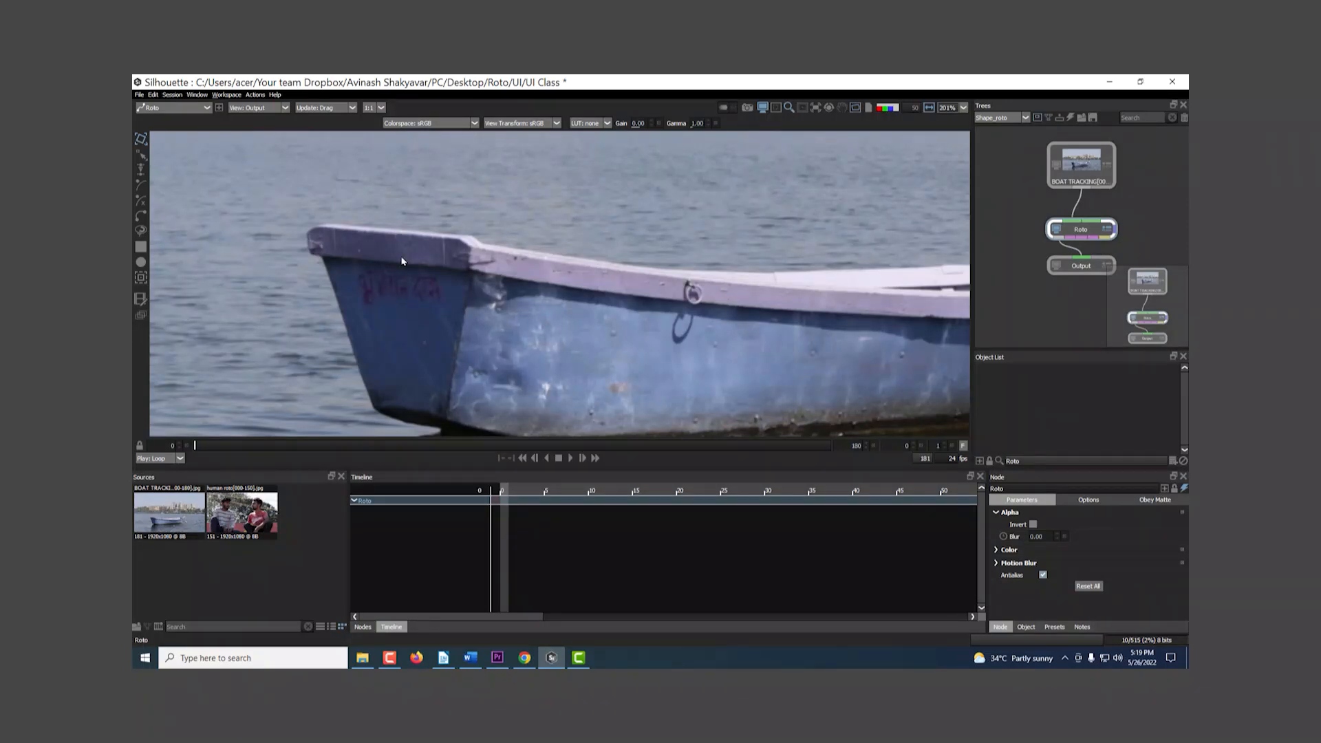
pyautogui.scroll(5, 395, 265)
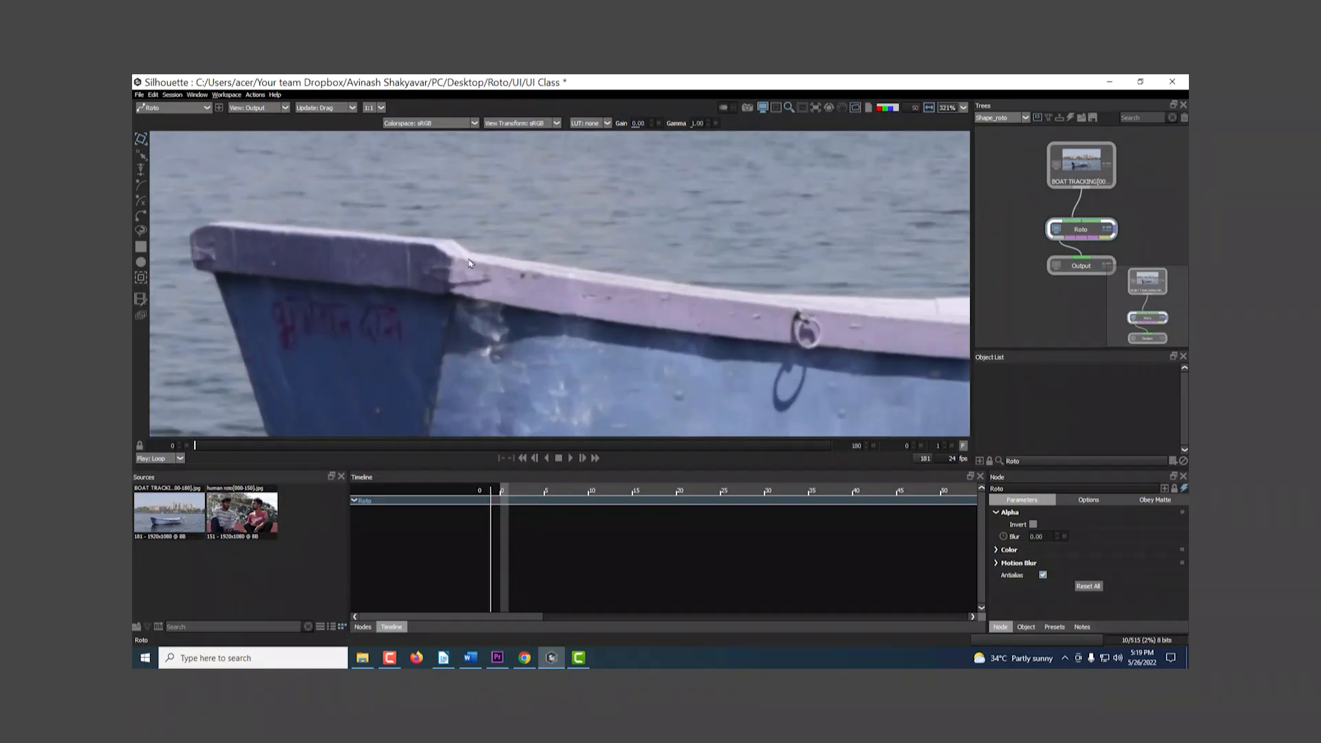
pyautogui.scroll(-2, 468, 258)
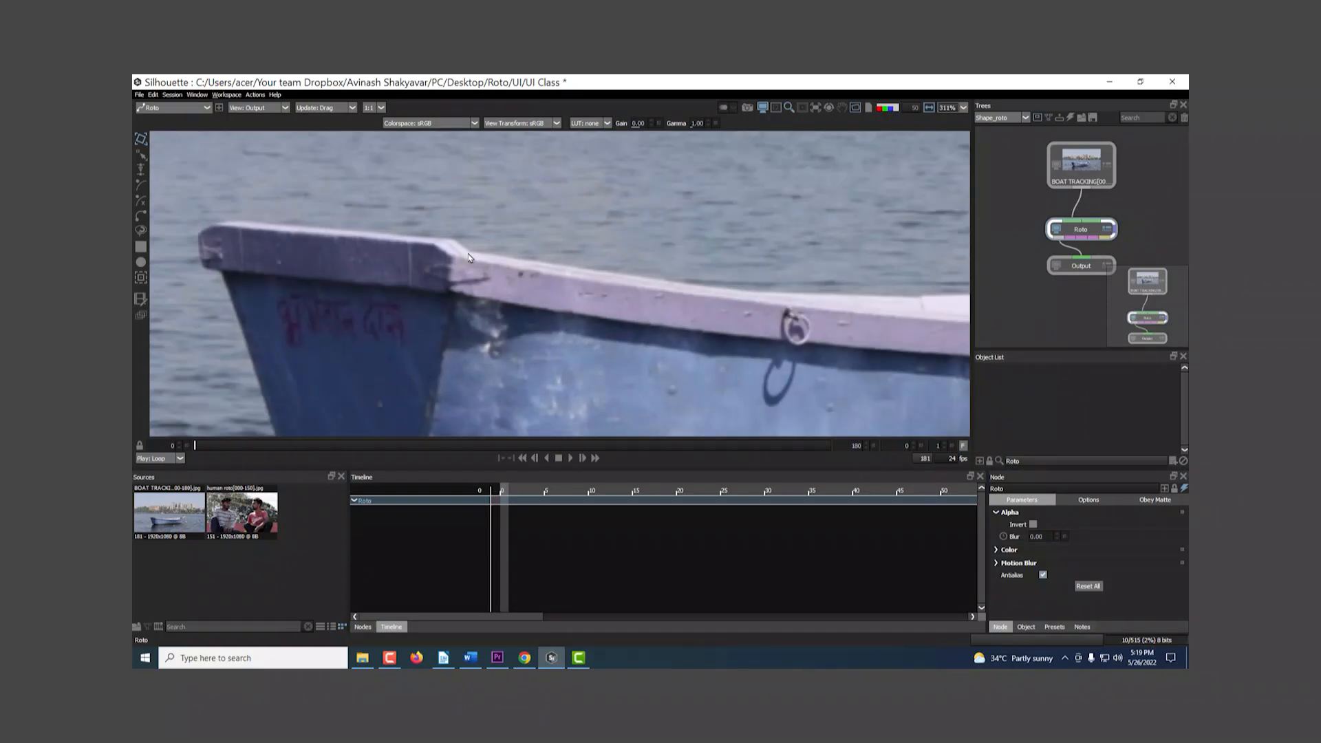
pyautogui.scroll(-2, 469, 257)
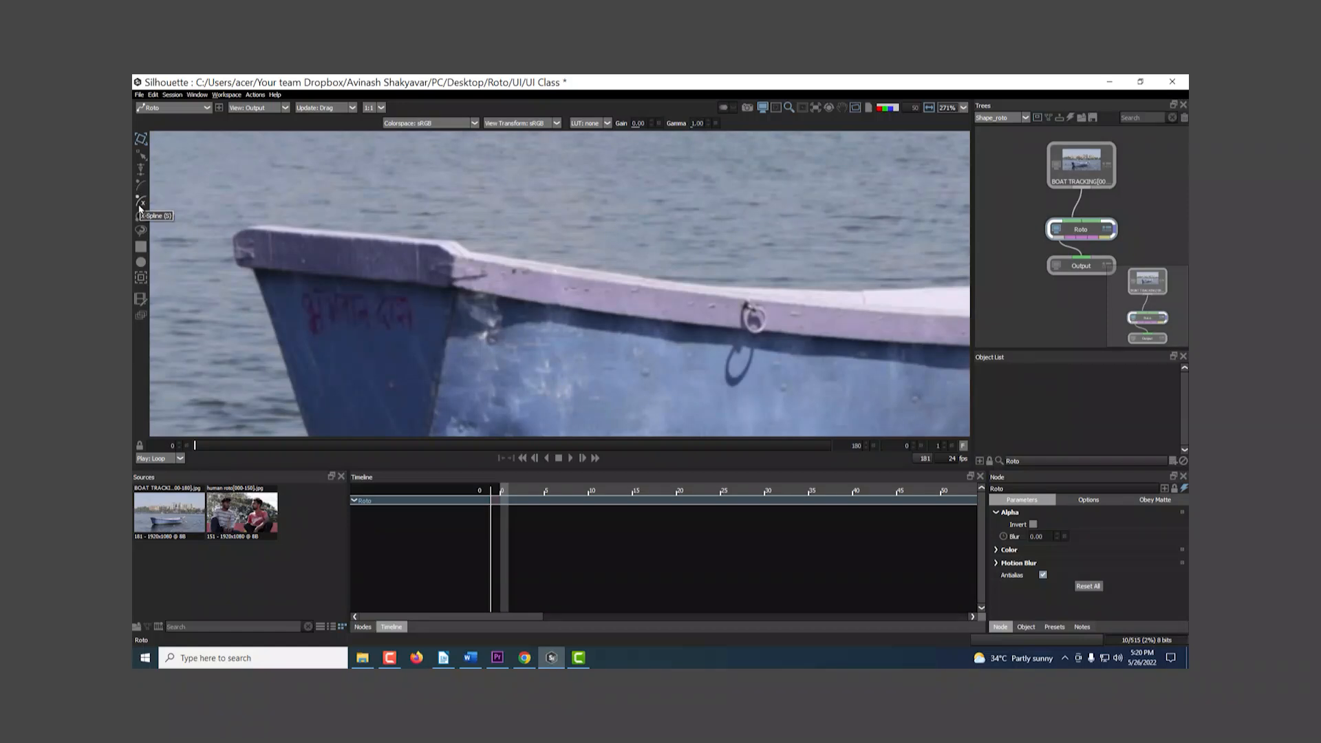
pyautogui.scroll(7, 279, 235)
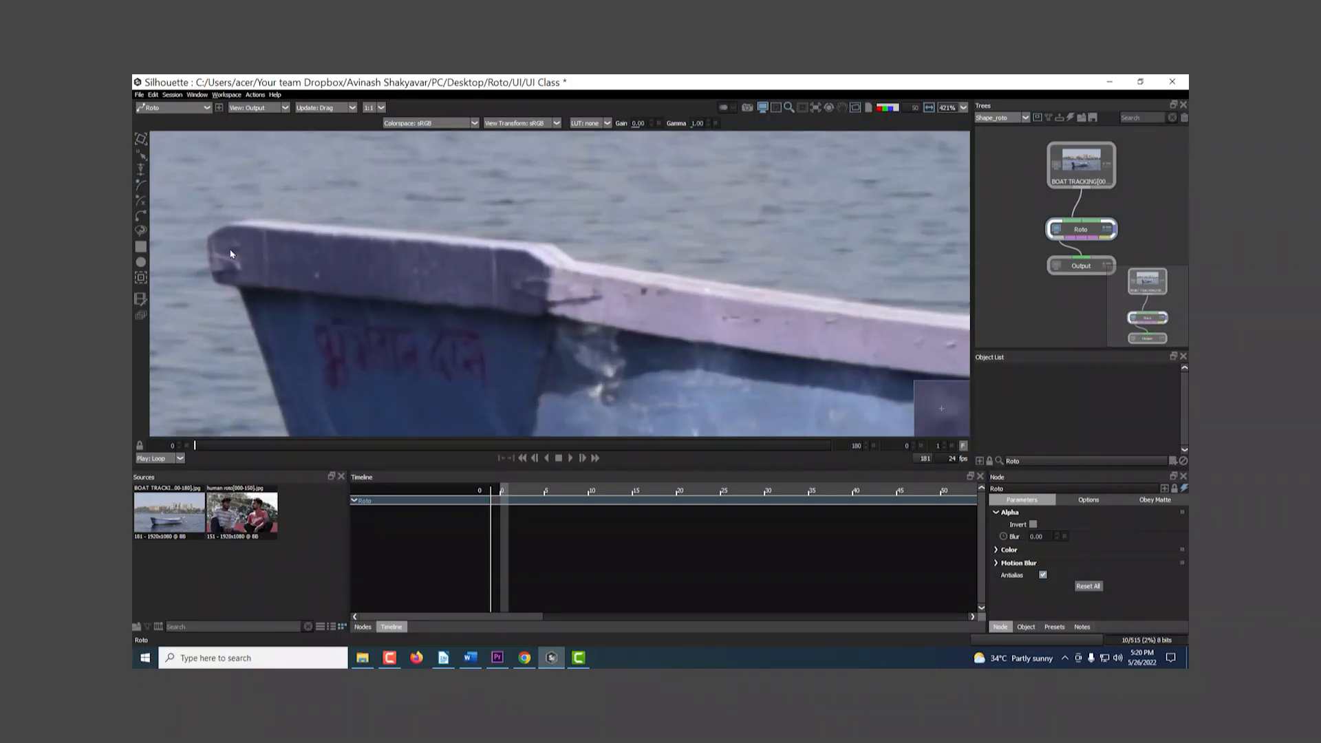
pyautogui.click(205, 238)
pyautogui.click(242, 220)
pyautogui.click(587, 243)
pyautogui.click(614, 262)
pyautogui.click(595, 327)
pyautogui.click(214, 289)
pyautogui.click(205, 237)
pyautogui.scroll(2, 202, 248)
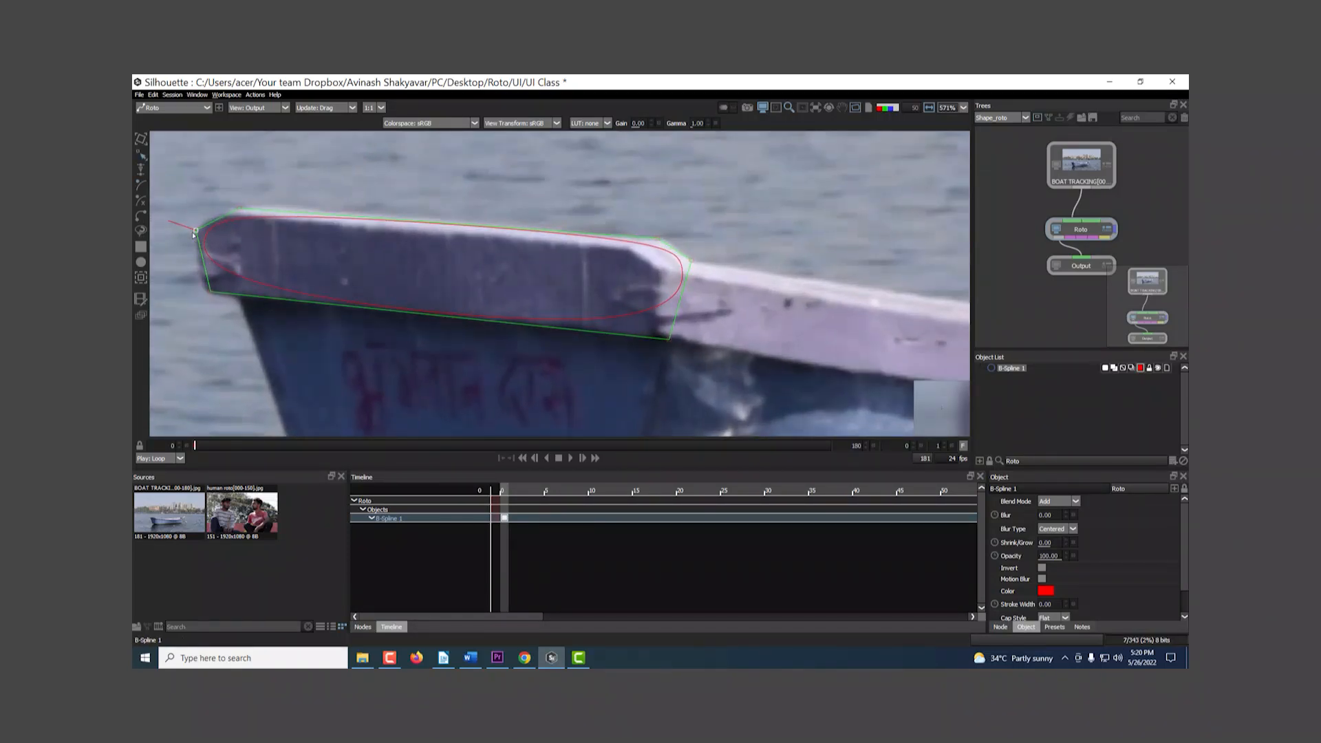
# Delete the B-Spline shape from the roto objects
pyautogui.click(1024, 403)
pyautogui.click(1008, 369)
pyautogui.press('Delete')
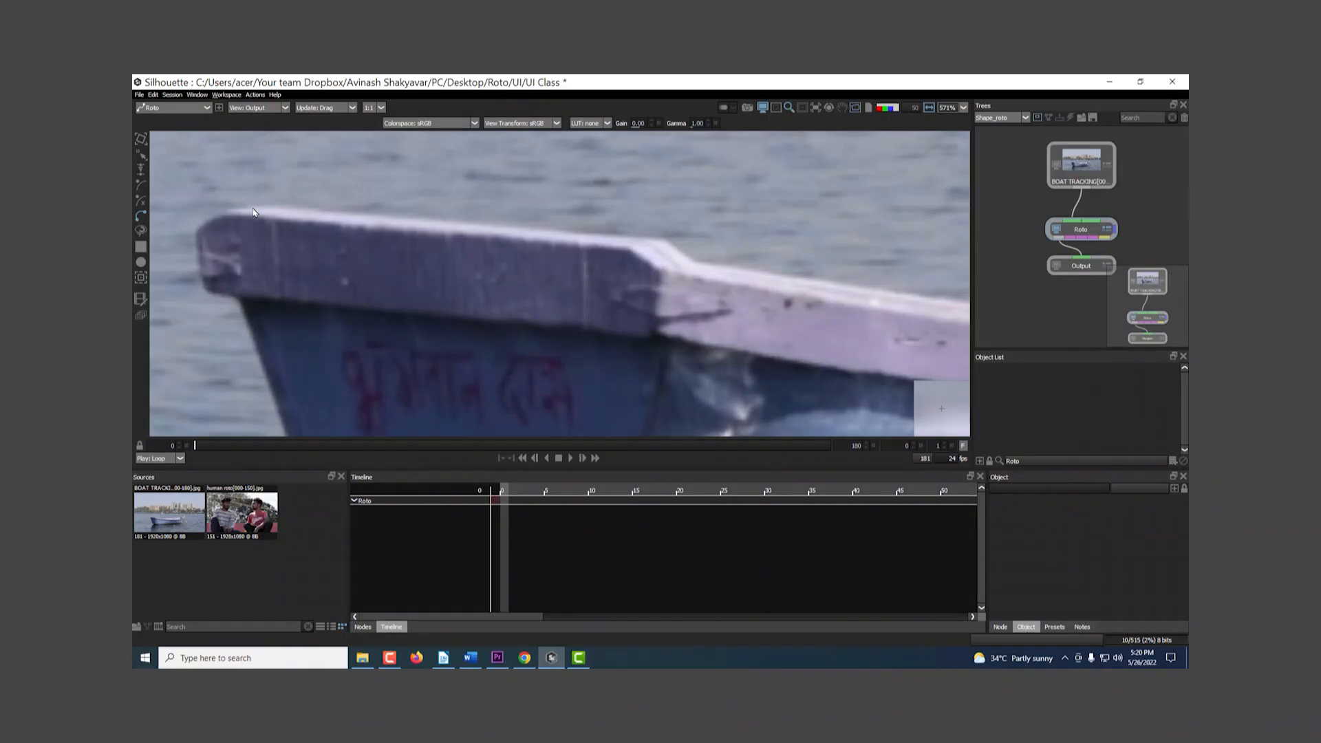
# Draw a closed Bezier shape around the bow's rim board, curving it at the rounded corners
pyautogui.click(252, 205)
pyautogui.click(662, 239)
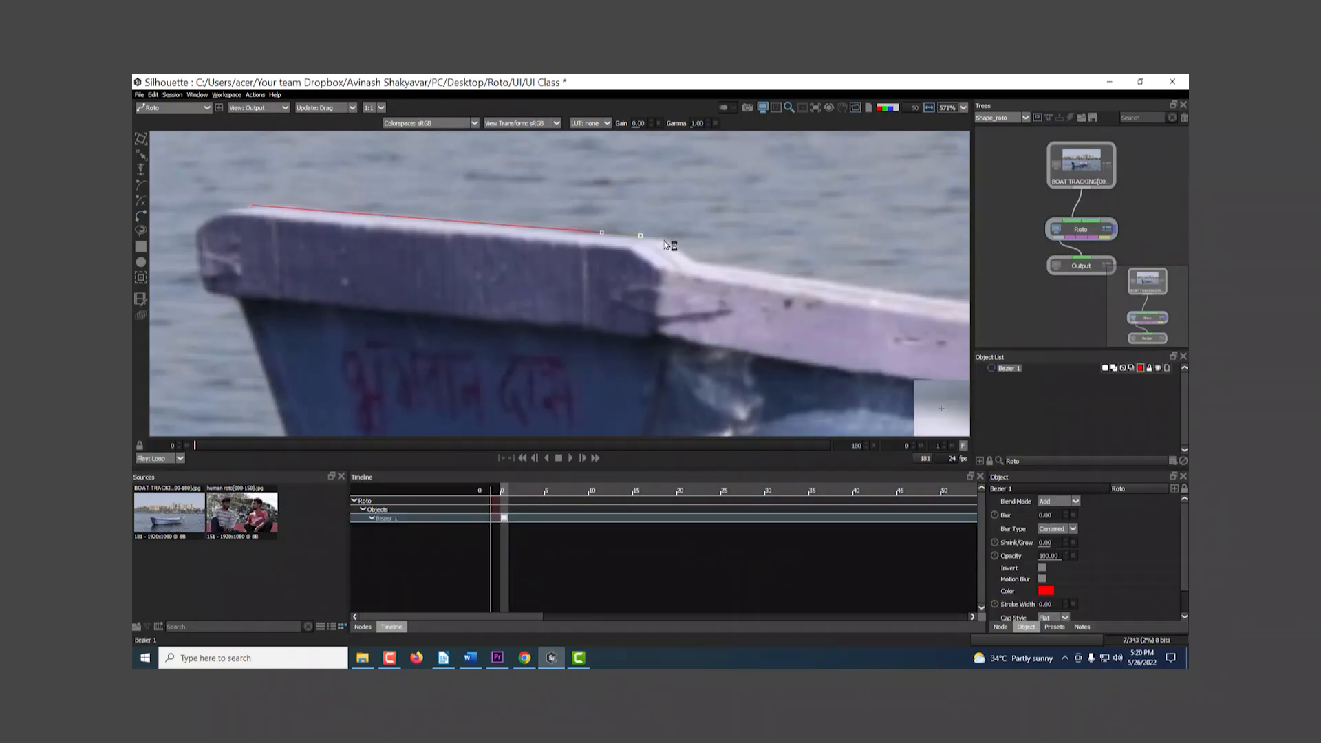
pyautogui.click(692, 261)
pyautogui.moveTo(669, 336); pyautogui.dragTo(638, 338)
pyautogui.click(216, 294)
pyautogui.moveTo(198, 267); pyautogui.dragTo(213, 220)
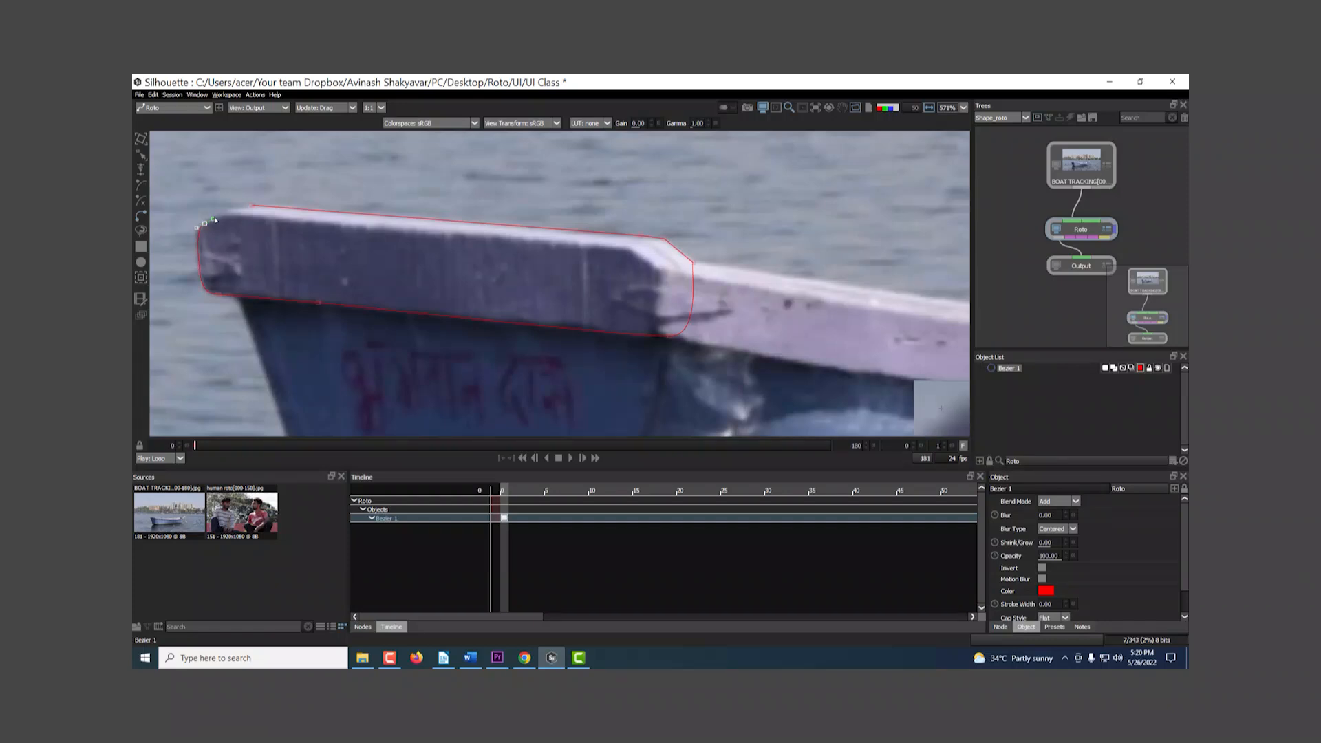
pyautogui.click(253, 206)
pyautogui.moveTo(256, 206); pyautogui.dragTo(277, 204)
# Pull the Bezier's upper corner point above the board's inner end and expand the viewer to fill the window
pyautogui.scroll(-2, 358, 314)
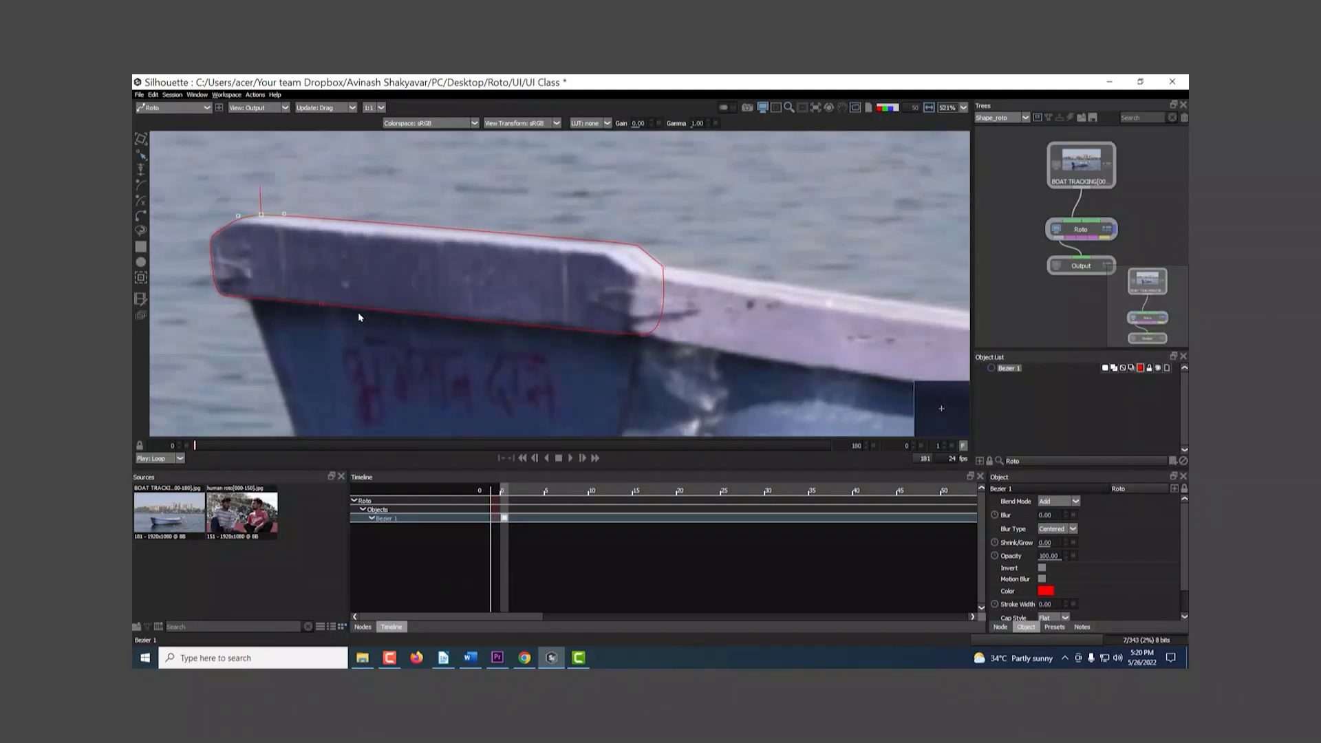
pyautogui.scroll(2, 231, 206)
pyautogui.scroll(2, 514, 262)
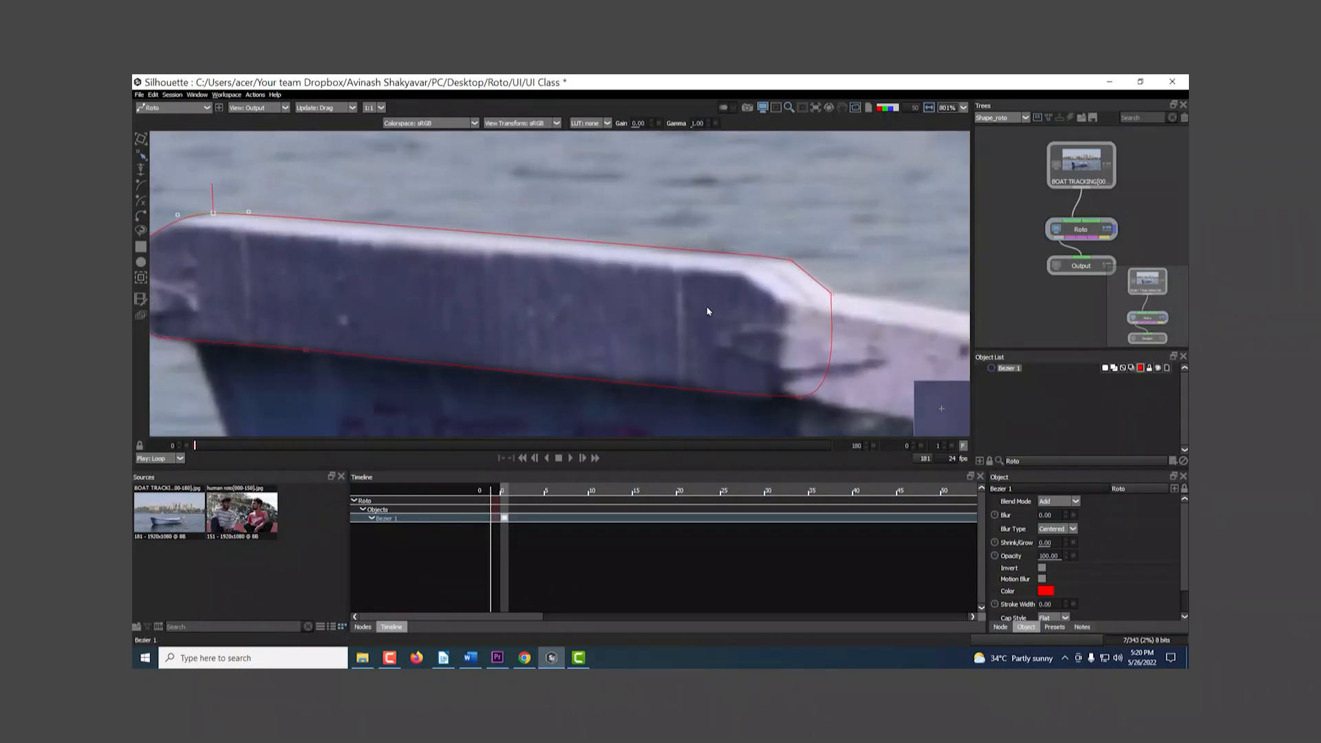
pyautogui.moveTo(791, 263); pyautogui.dragTo(807, 229)
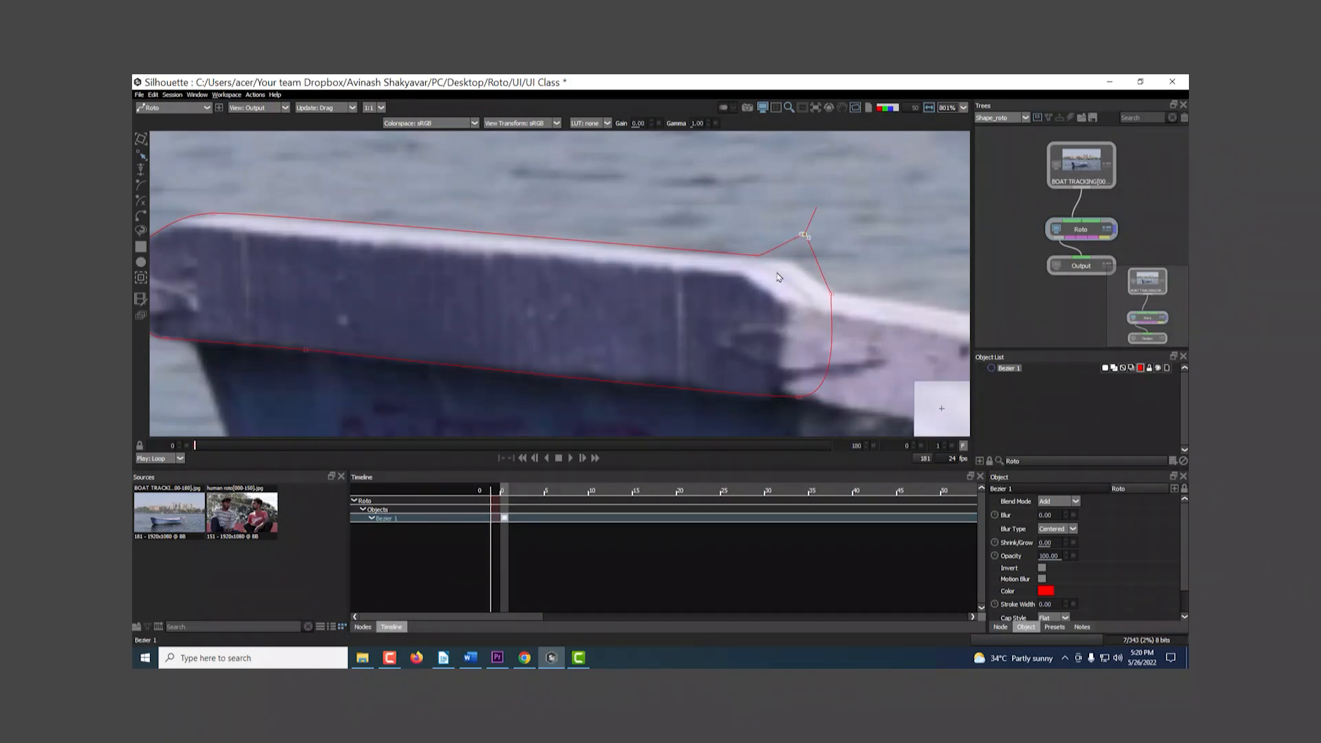
pyautogui.scroll(1, 786, 280)
pyautogui.moveTo(792, 281); pyautogui.dragTo(478, 416)
pyautogui.press('F2')
pyautogui.scroll(-5, 605, 328)
pyautogui.scroll(3, 798, 254)
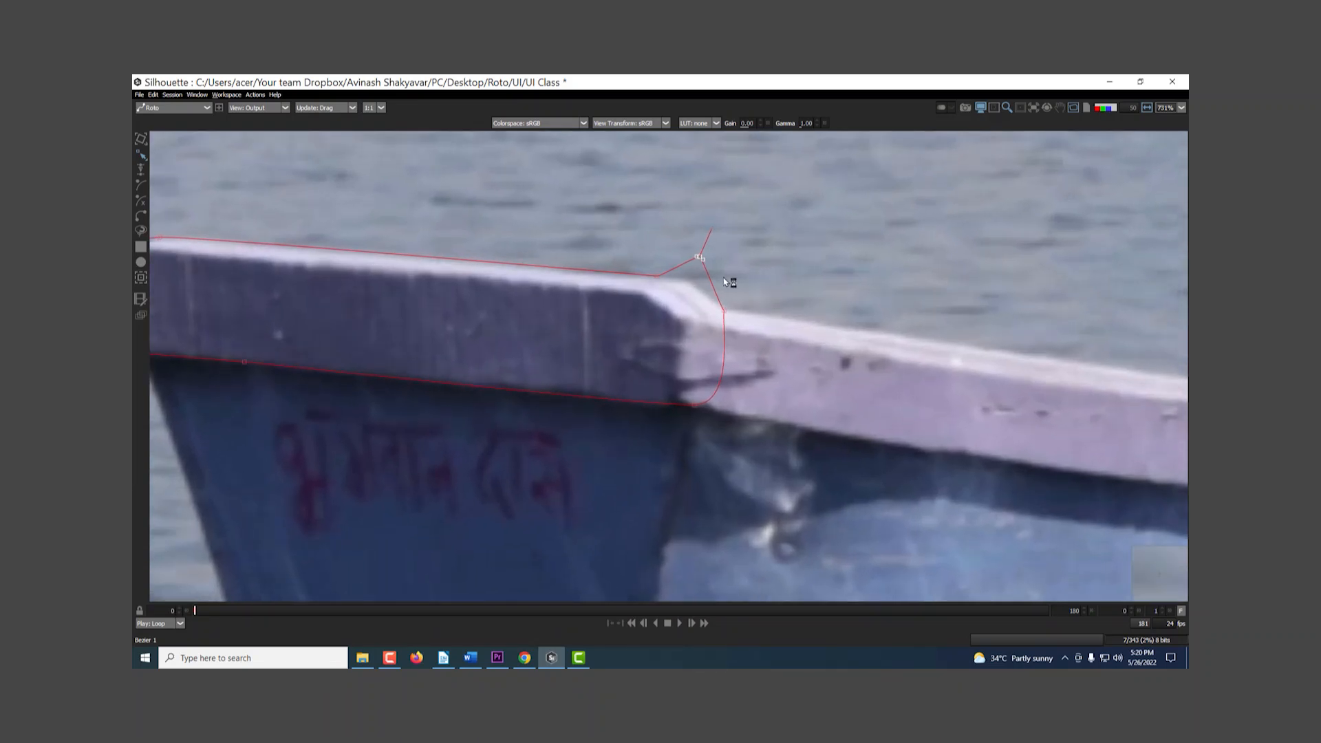
# Reposition the displaced corner point along the rim board's edge and try the Linear point type on it
pyautogui.moveTo(701, 260); pyautogui.dragTo(689, 287)
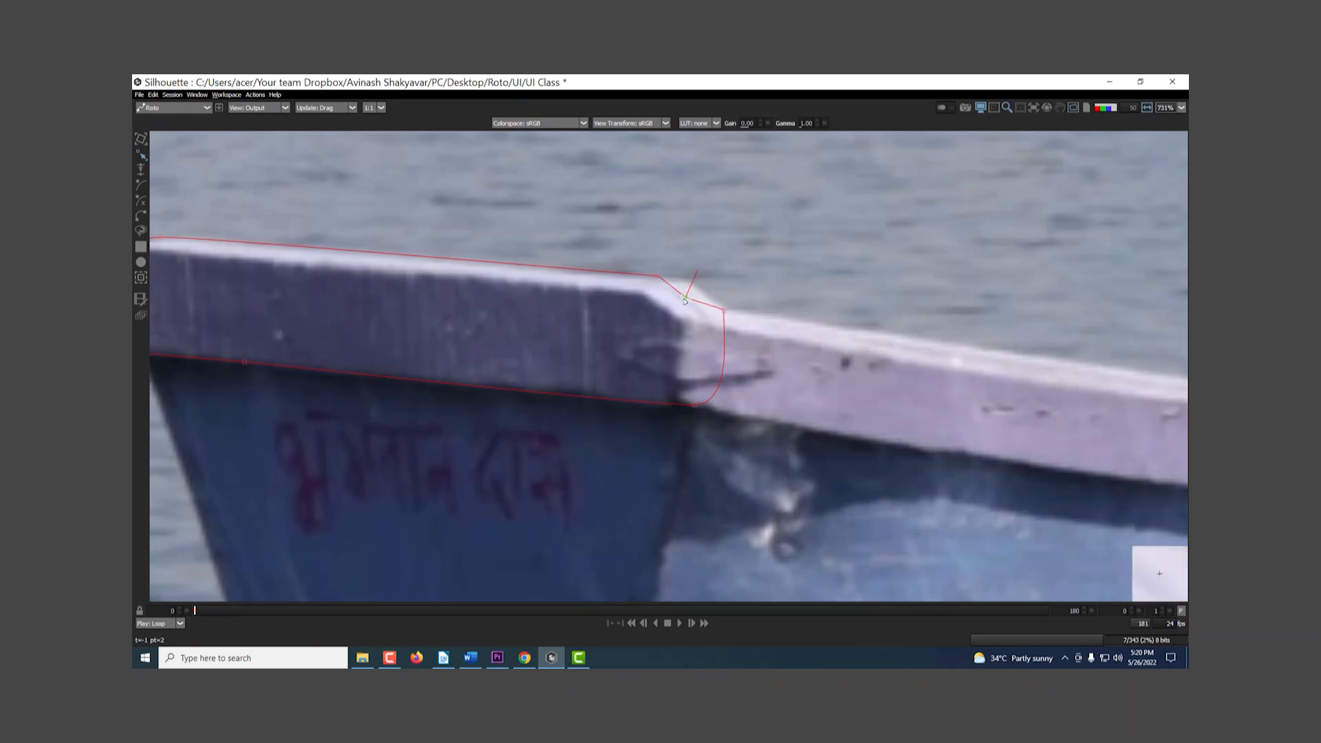
pyautogui.moveTo(701, 292); pyautogui.dragTo(688, 287)
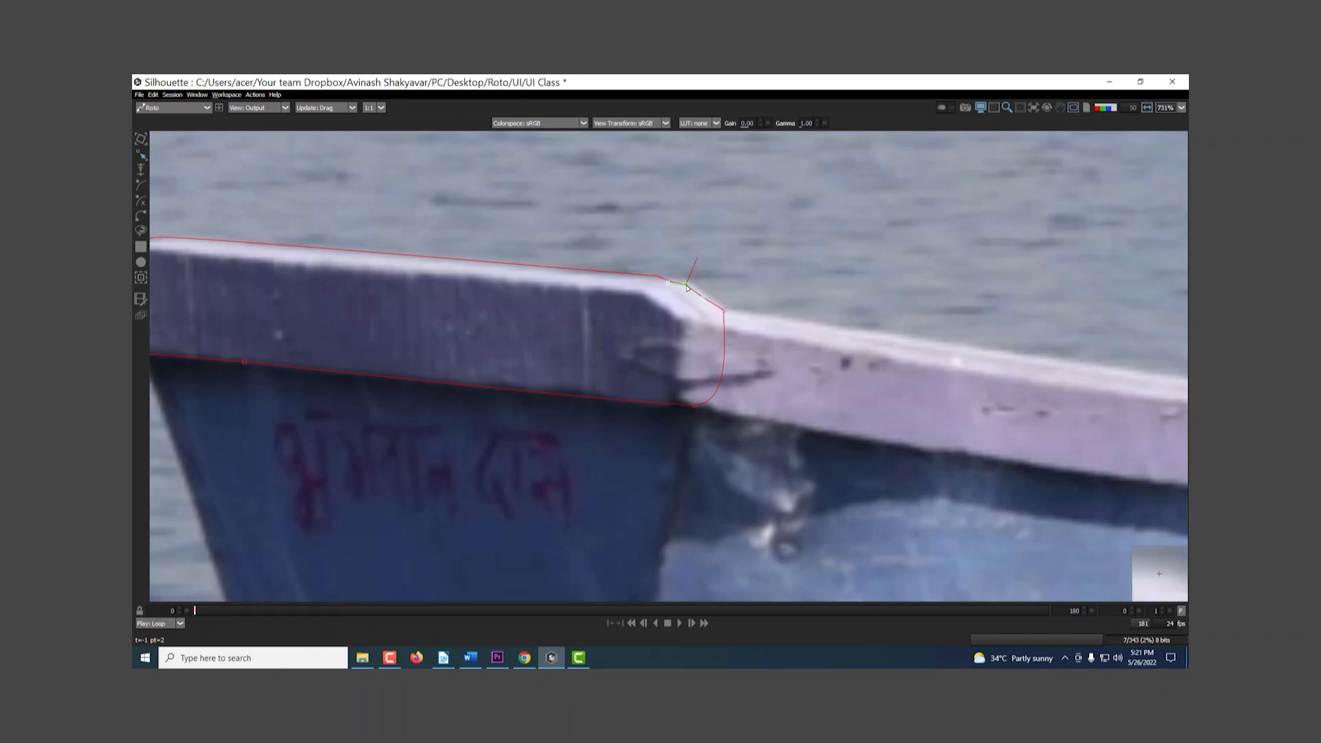
pyautogui.click(688, 286)
pyautogui.moveTo(689, 287); pyautogui.dragTo(689, 297)
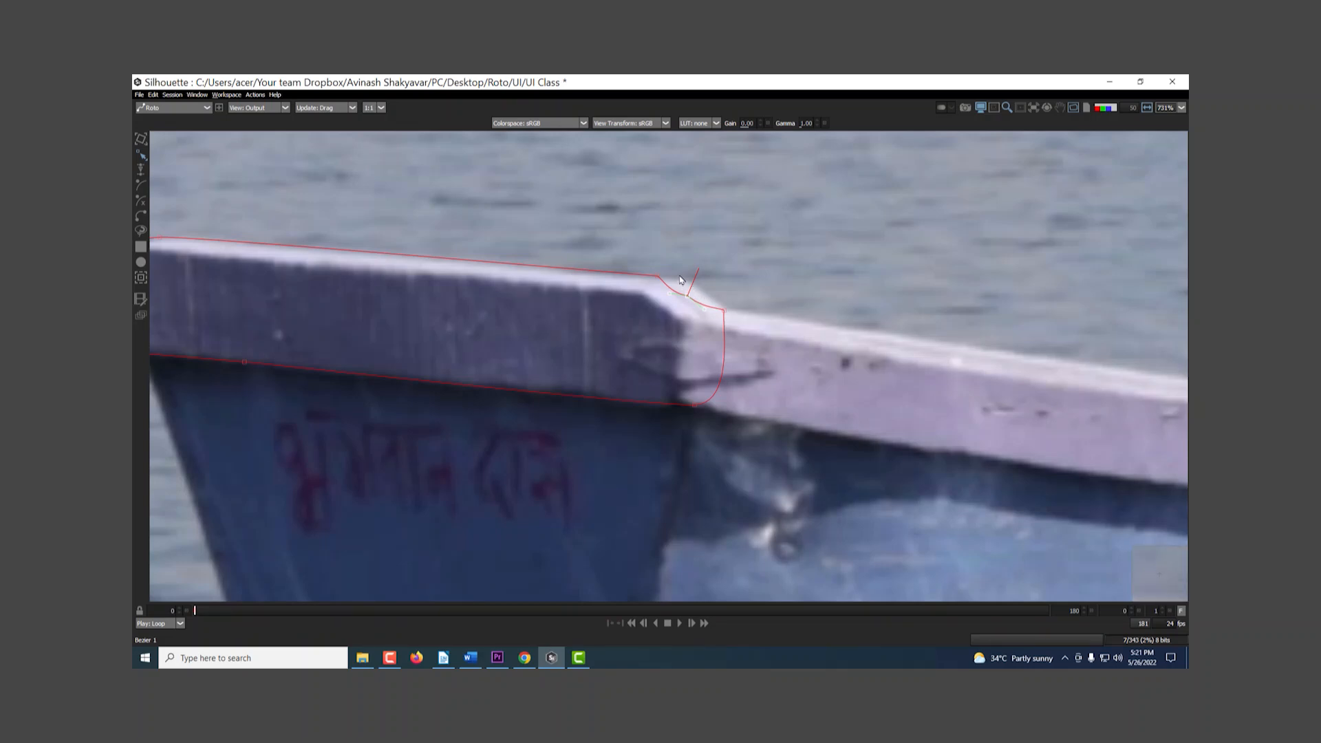
pyautogui.click(688, 299)
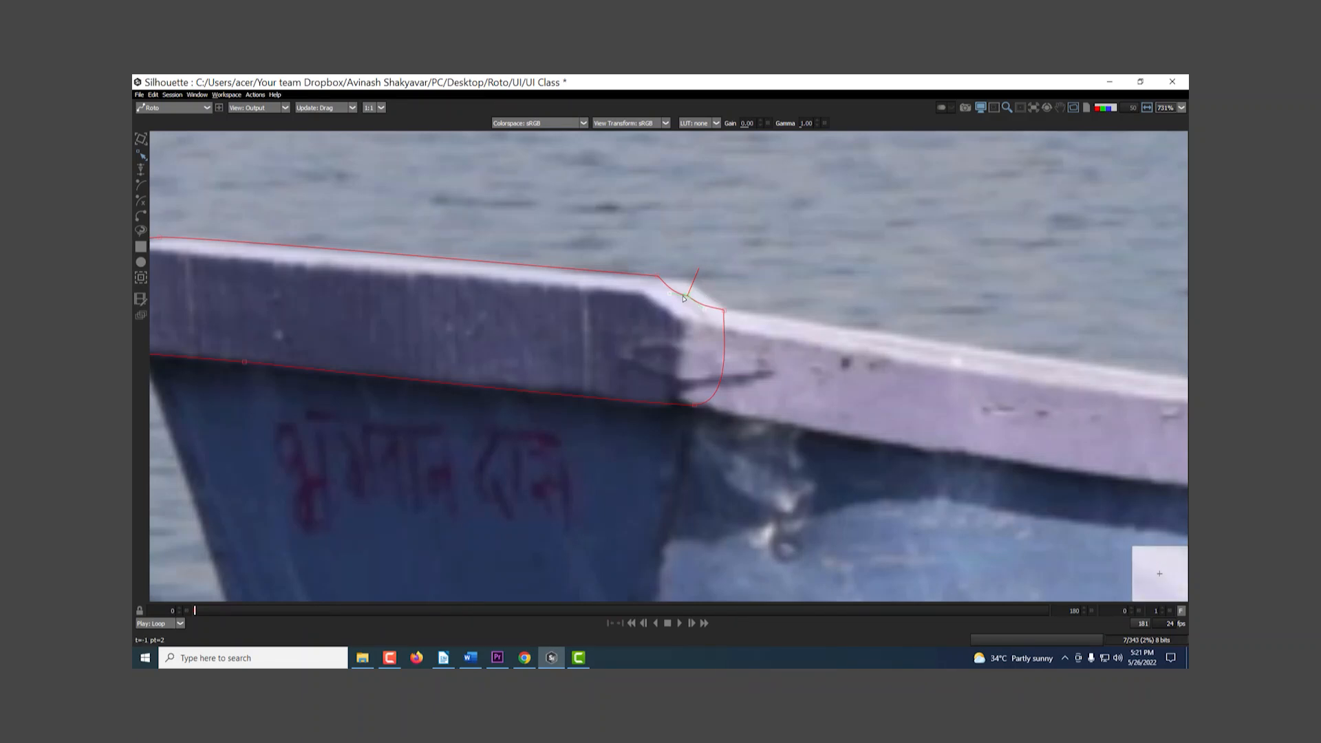
pyautogui.rightClick(686, 297)
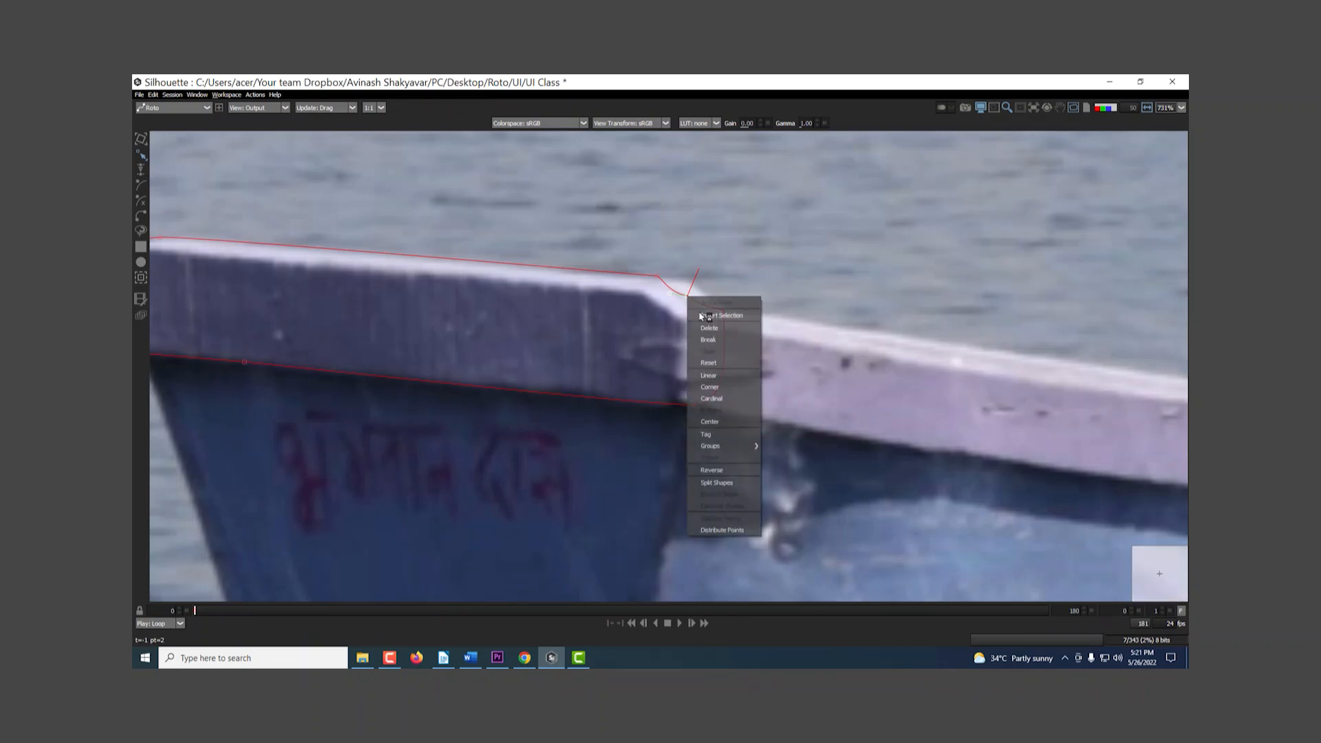
pyautogui.click(720, 375)
pyautogui.moveTo(690, 301); pyautogui.dragTo(1089, 325)
# Check the Bezier's points along the rim board and nudge the outer end's point to fit the board's edge
pyautogui.click(557, 268)
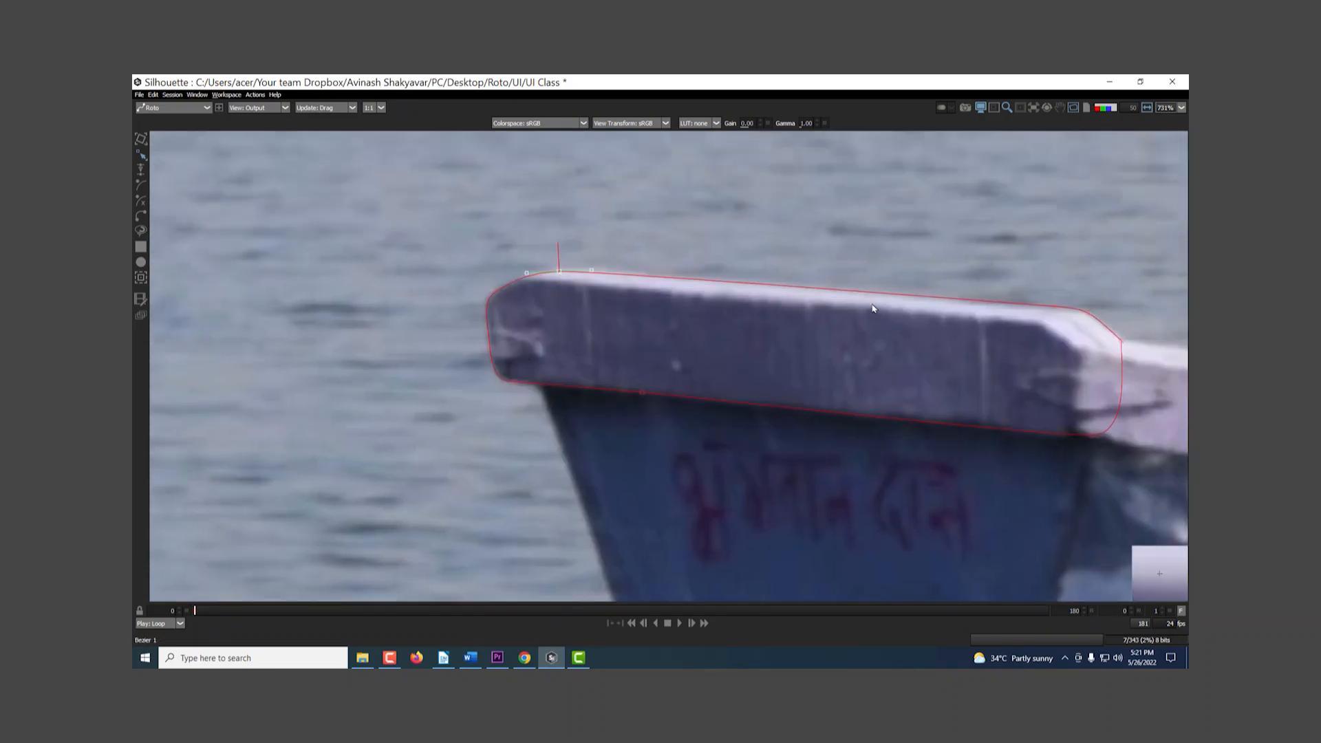
pyautogui.moveTo(1013, 310); pyautogui.dragTo(806, 335)
pyautogui.click(849, 333)
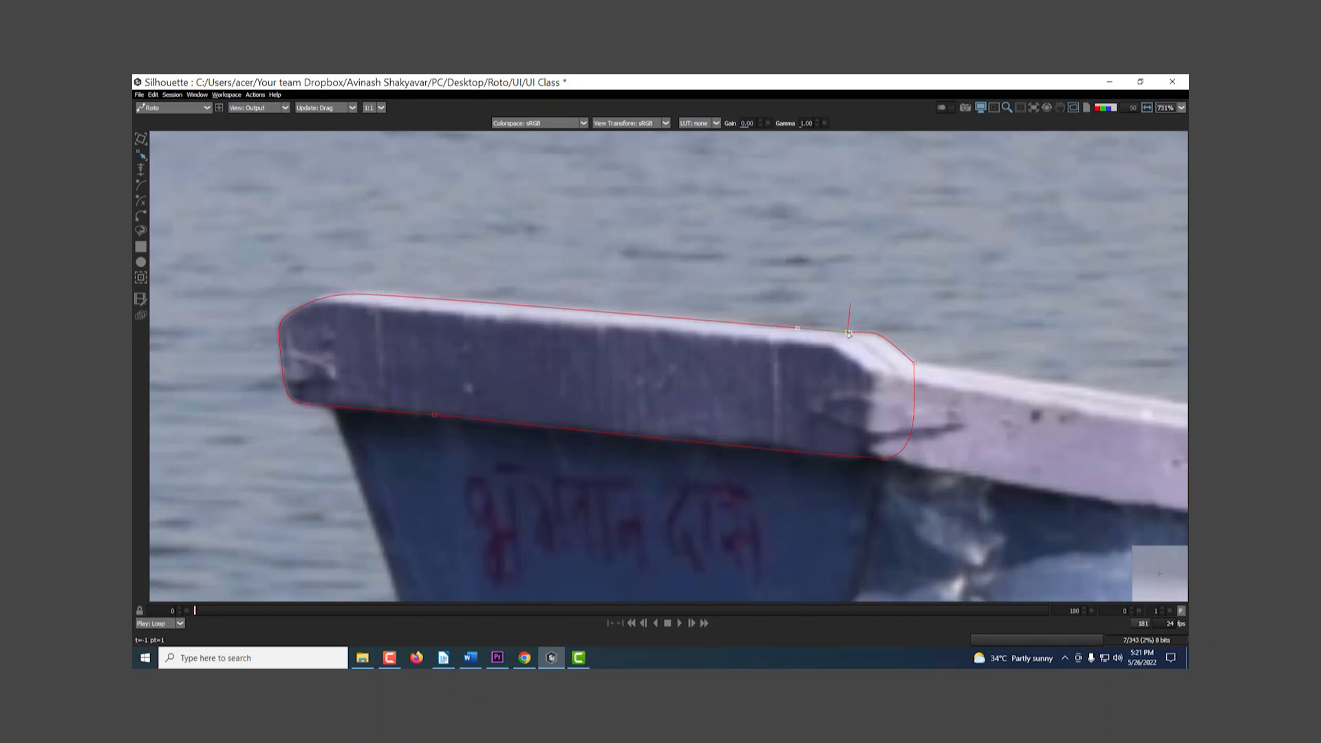
pyautogui.moveTo(329, 443); pyautogui.dragTo(491, 337)
pyautogui.scroll(2, 432, 275)
pyautogui.click(448, 262)
pyautogui.moveTo(450, 265); pyautogui.dragTo(445, 266)
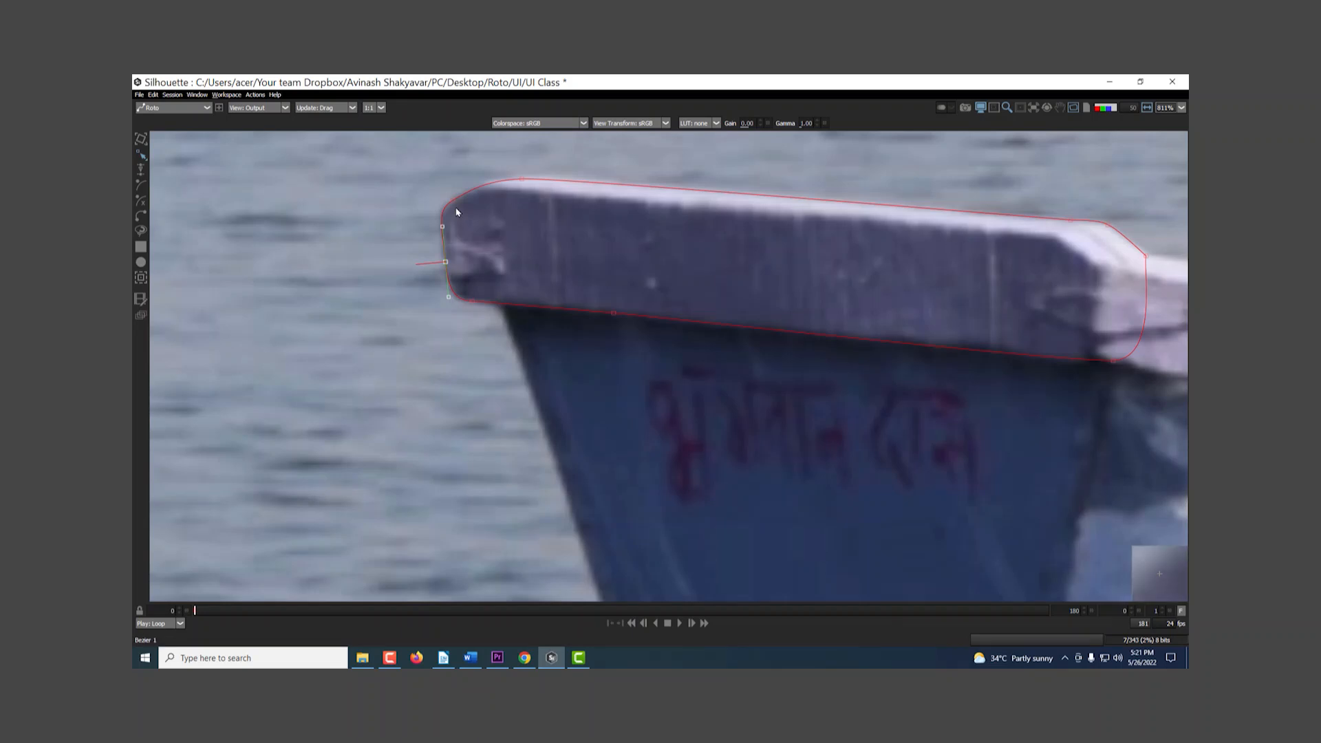
pyautogui.click(472, 301)
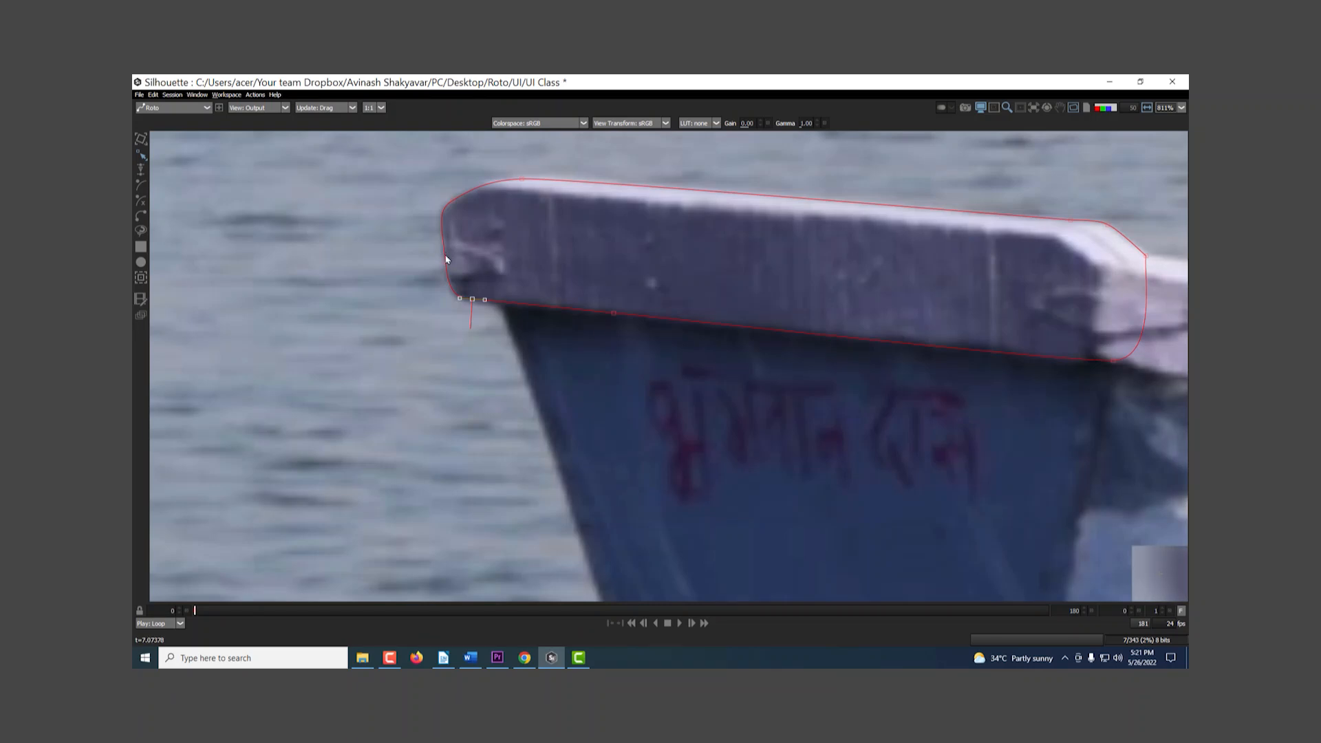
# Draw a second closed Bezier shape around the boat's dark blue front panel, overlapping the rim board and following the bottom curve
pyautogui.scroll(-10, 447, 279)
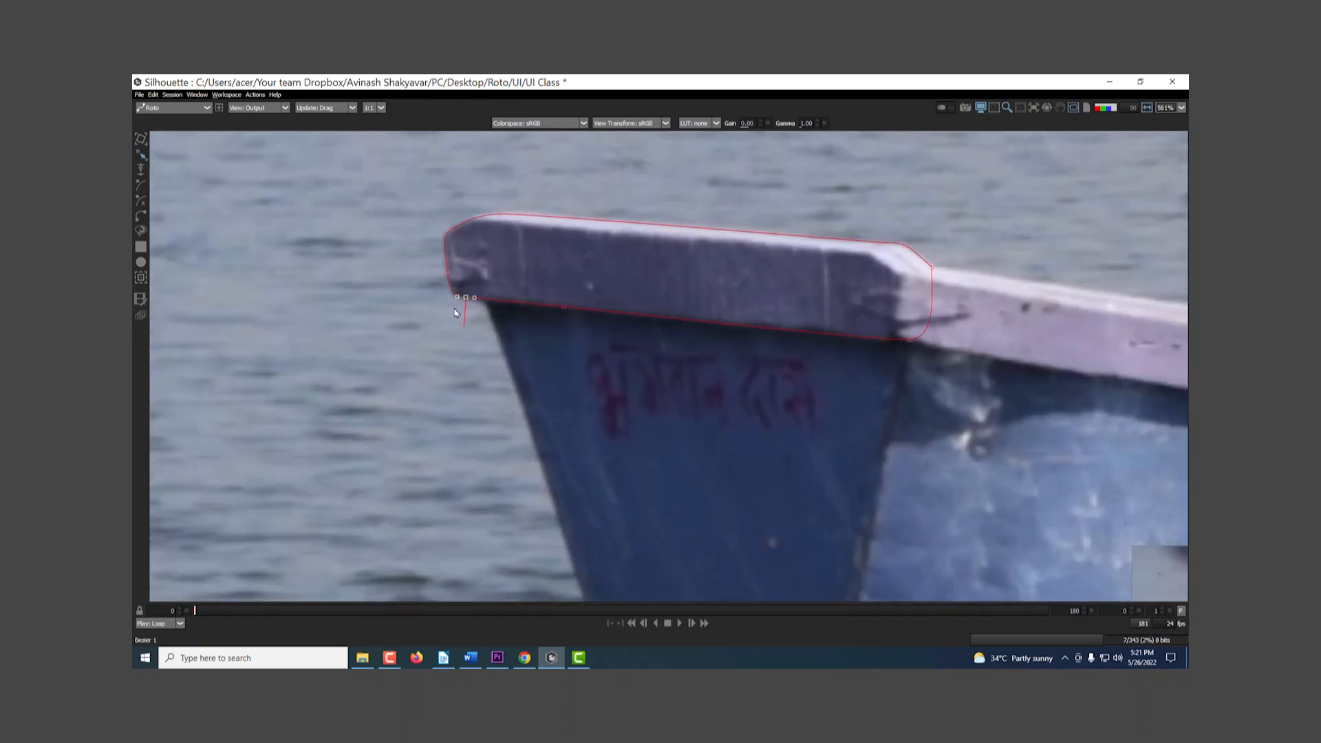
pyautogui.scroll(-1, 466, 328)
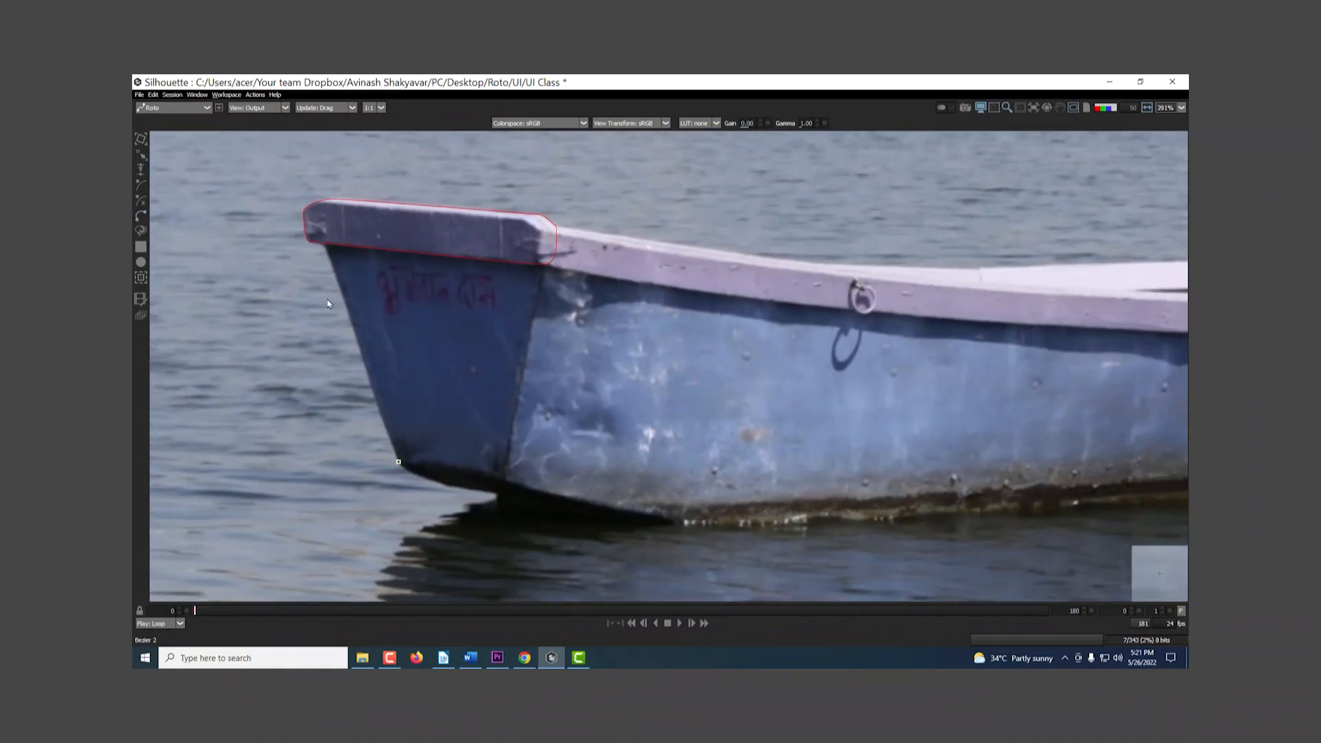
pyautogui.moveTo(337, 284); pyautogui.dragTo(320, 233)
pyautogui.click(536, 244)
pyautogui.click(498, 492)
pyautogui.click(413, 473)
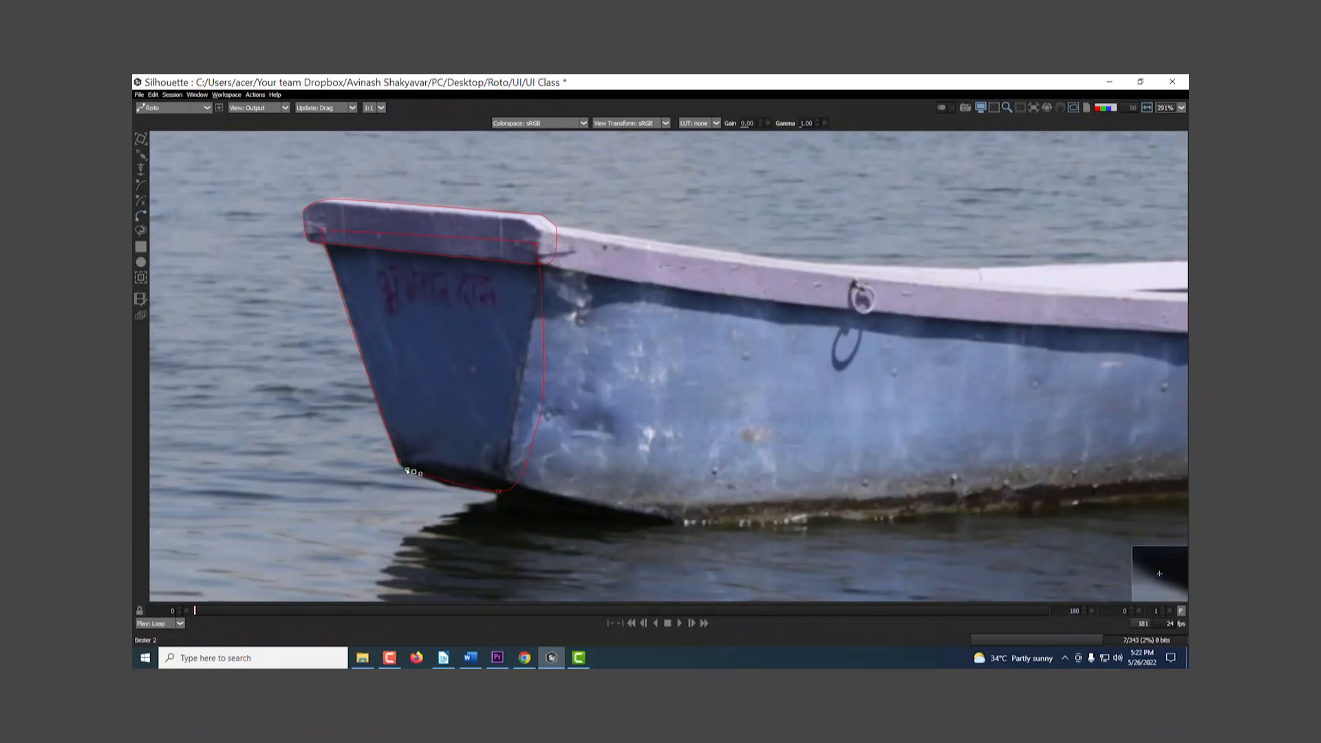
pyautogui.scroll(3, 399, 464)
pyautogui.scroll(1, 402, 473)
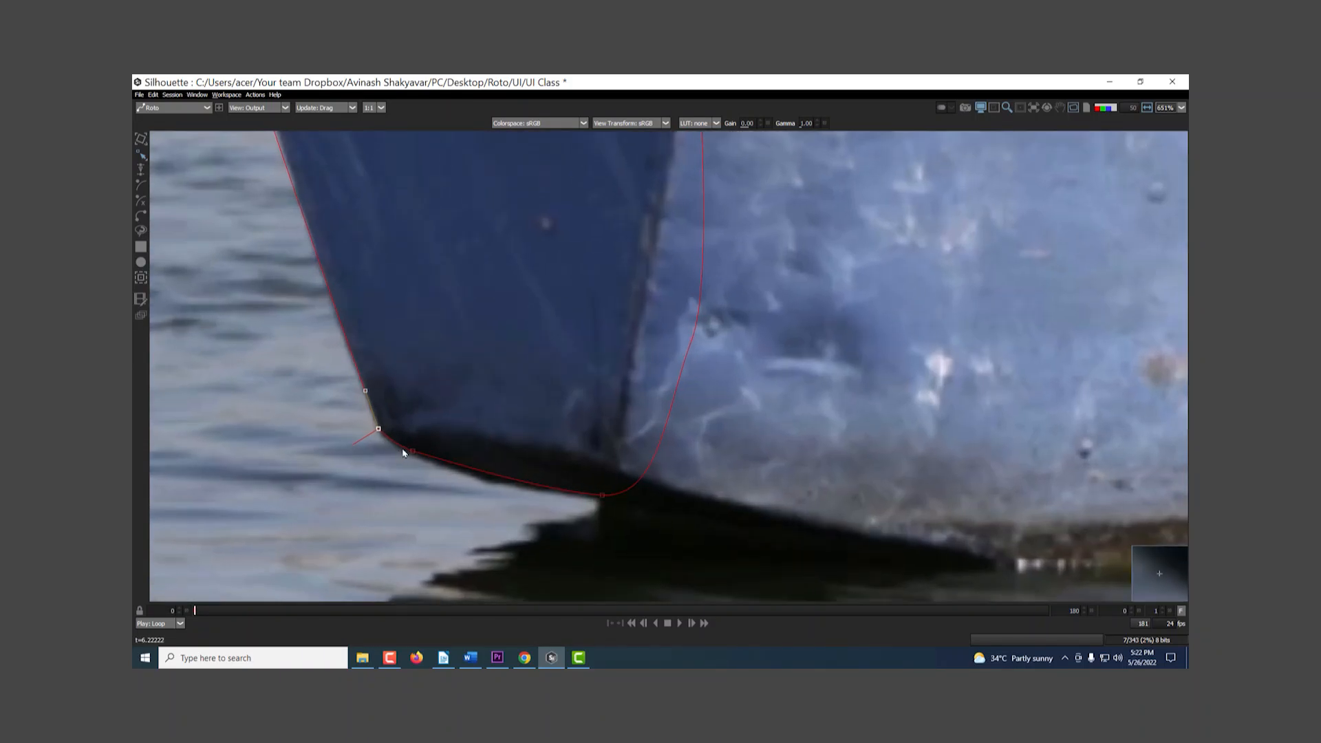
# Adjust the front panel shape's points and handles to fit the bottom curve and the edge where the panel meets the hull side
pyautogui.click(413, 456)
pyautogui.click(602, 494)
pyautogui.scroll(-1, 660, 413)
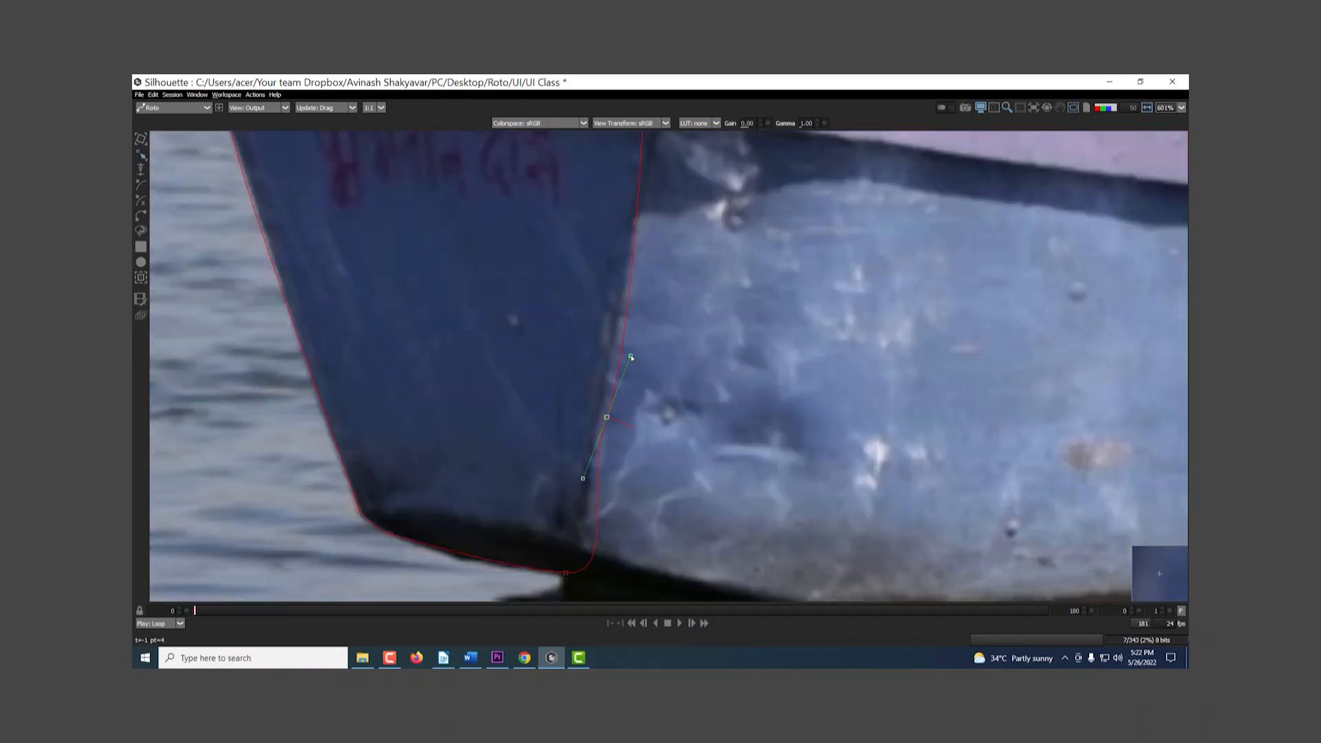
pyautogui.scroll(-10, 648, 430)
pyautogui.scroll(5, 569, 418)
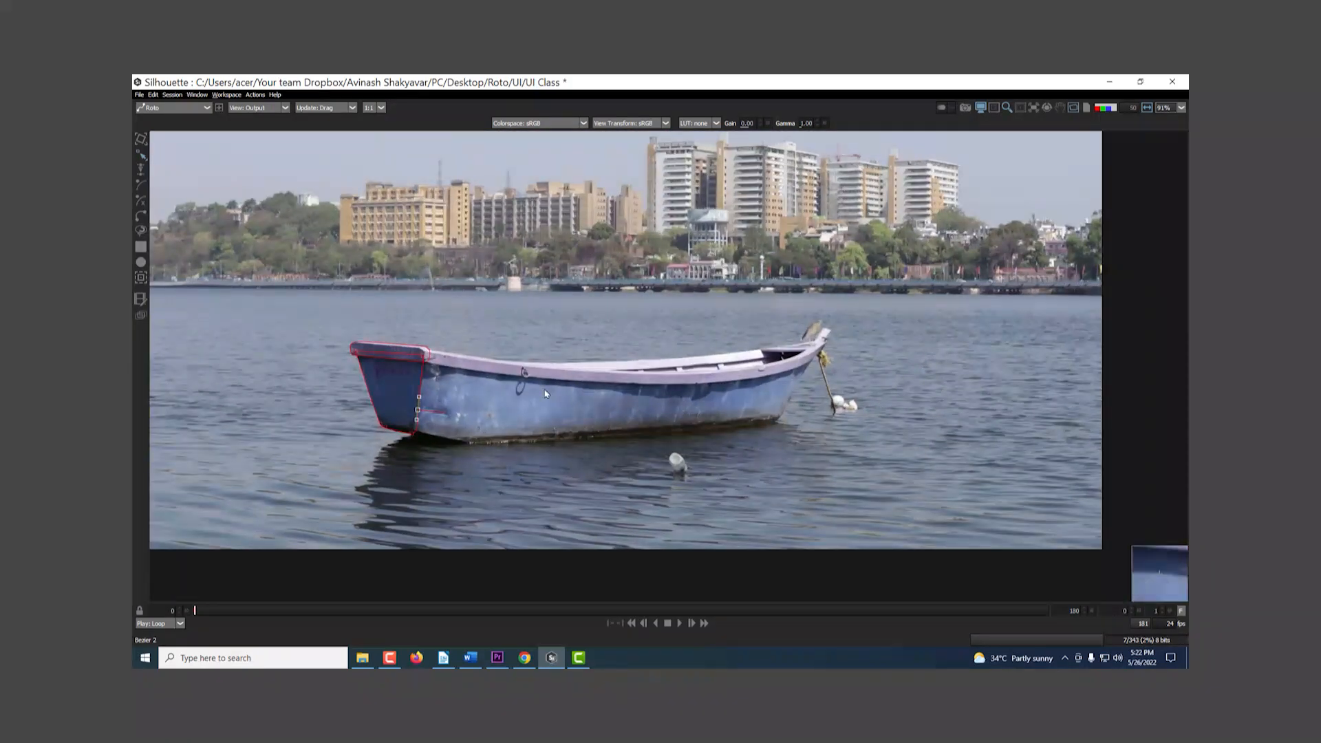
# Draw a third closed Bezier around the near half of the hull side, following the upper rim and waterline and overlapping the front panel
pyautogui.moveTo(396, 352); pyautogui.dragTo(443, 340)
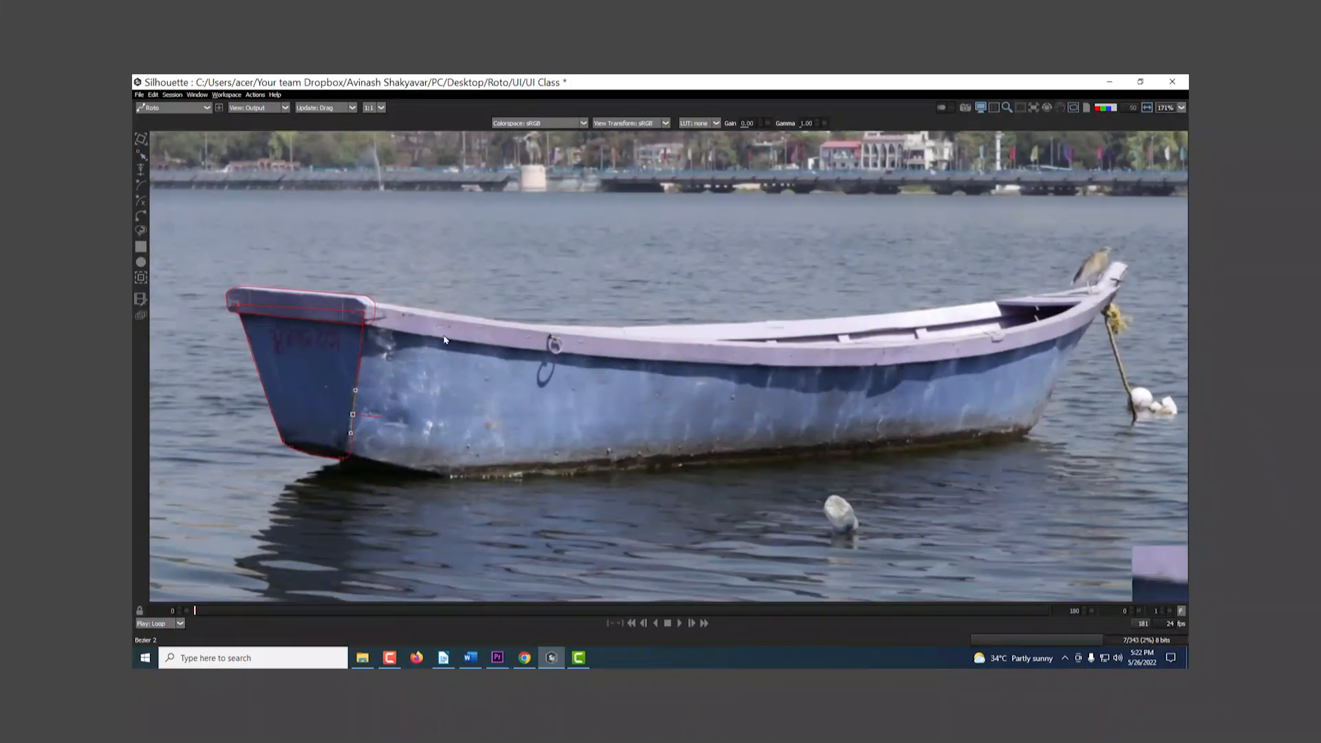
pyautogui.click(138, 217)
pyautogui.click(754, 324)
pyautogui.moveTo(763, 448); pyautogui.dragTo(764, 462)
pyautogui.moveTo(444, 478); pyautogui.dragTo(397, 475)
pyautogui.moveTo(489, 473); pyautogui.dragTo(474, 480)
pyautogui.moveTo(334, 454); pyautogui.dragTo(313, 438)
pyautogui.click(367, 302)
pyautogui.scroll(4, 379, 319)
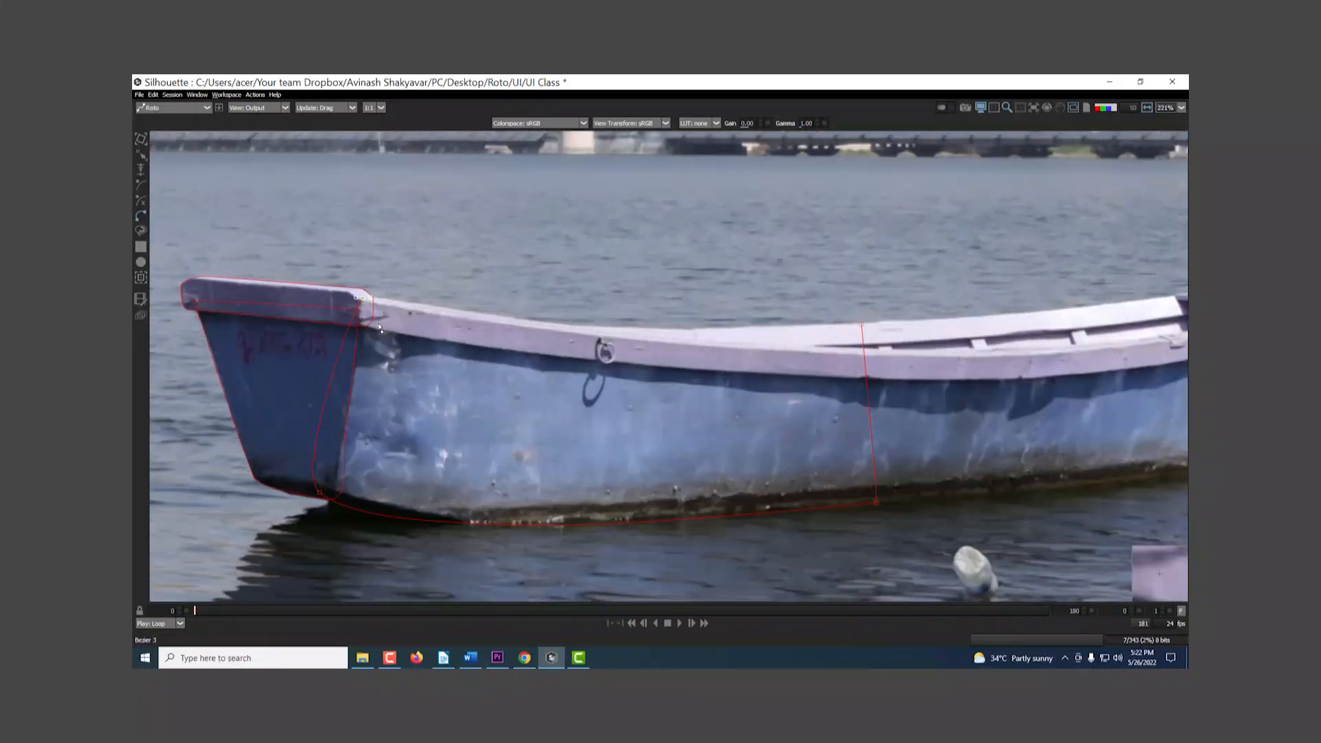
pyautogui.moveTo(523, 315); pyautogui.dragTo(575, 323)
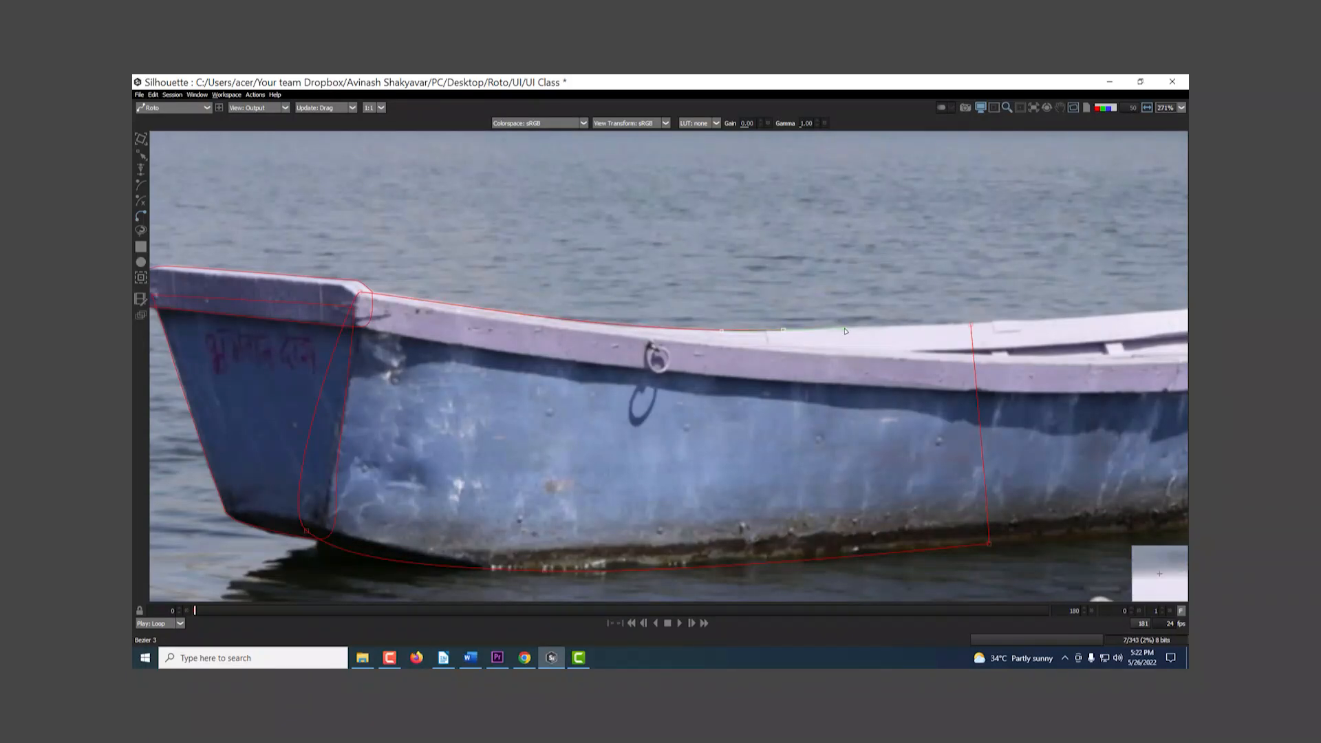
pyautogui.moveTo(969, 325); pyautogui.dragTo(970, 354)
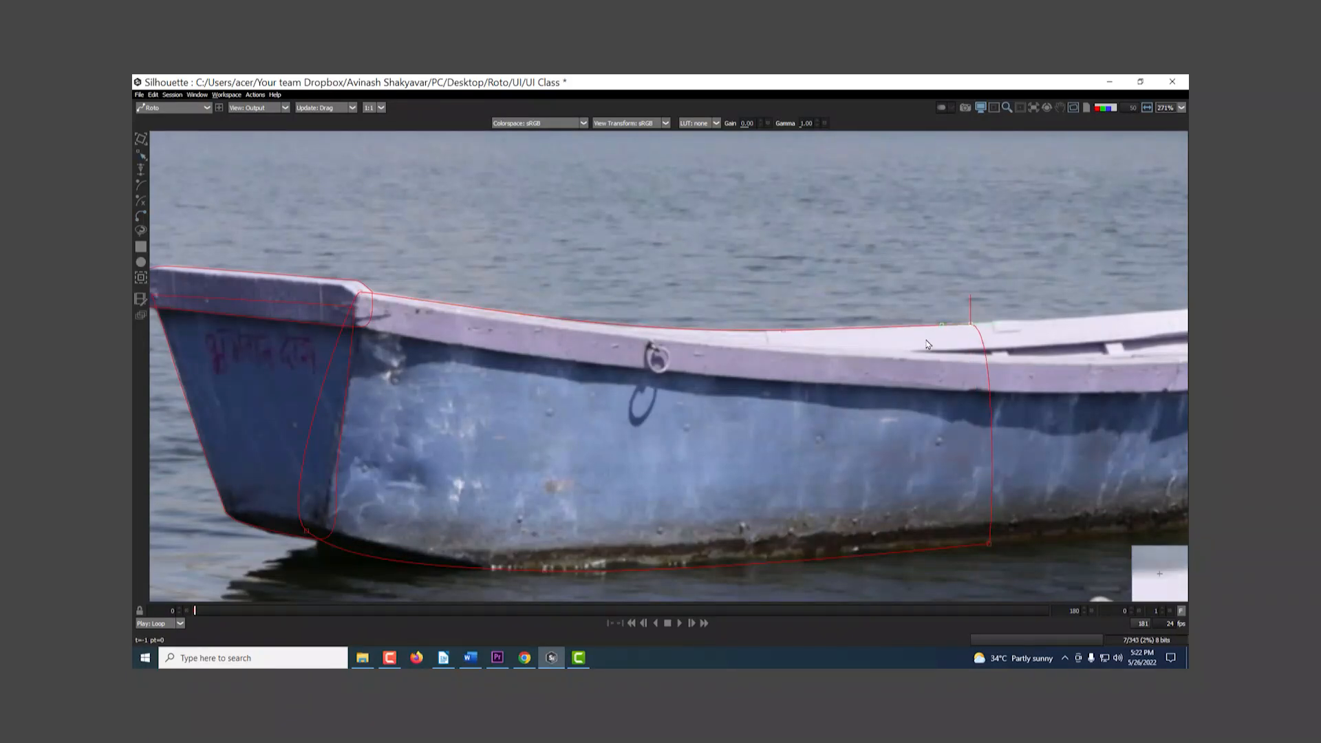
# Draw a fourth closed Bezier around the far half of the hull side, from the upper rim to the waterline, overlapping the third shape
pyautogui.scroll(-5, 927, 344)
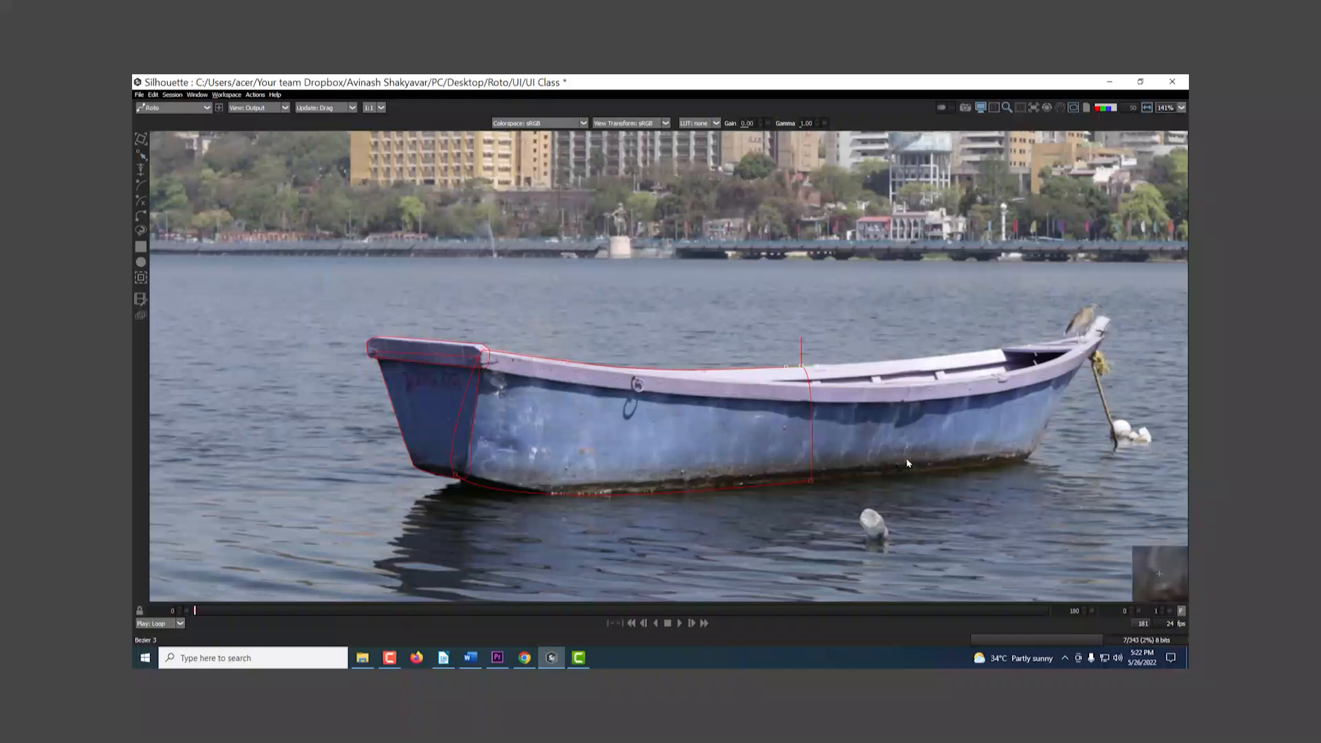
pyautogui.scroll(5, 908, 464)
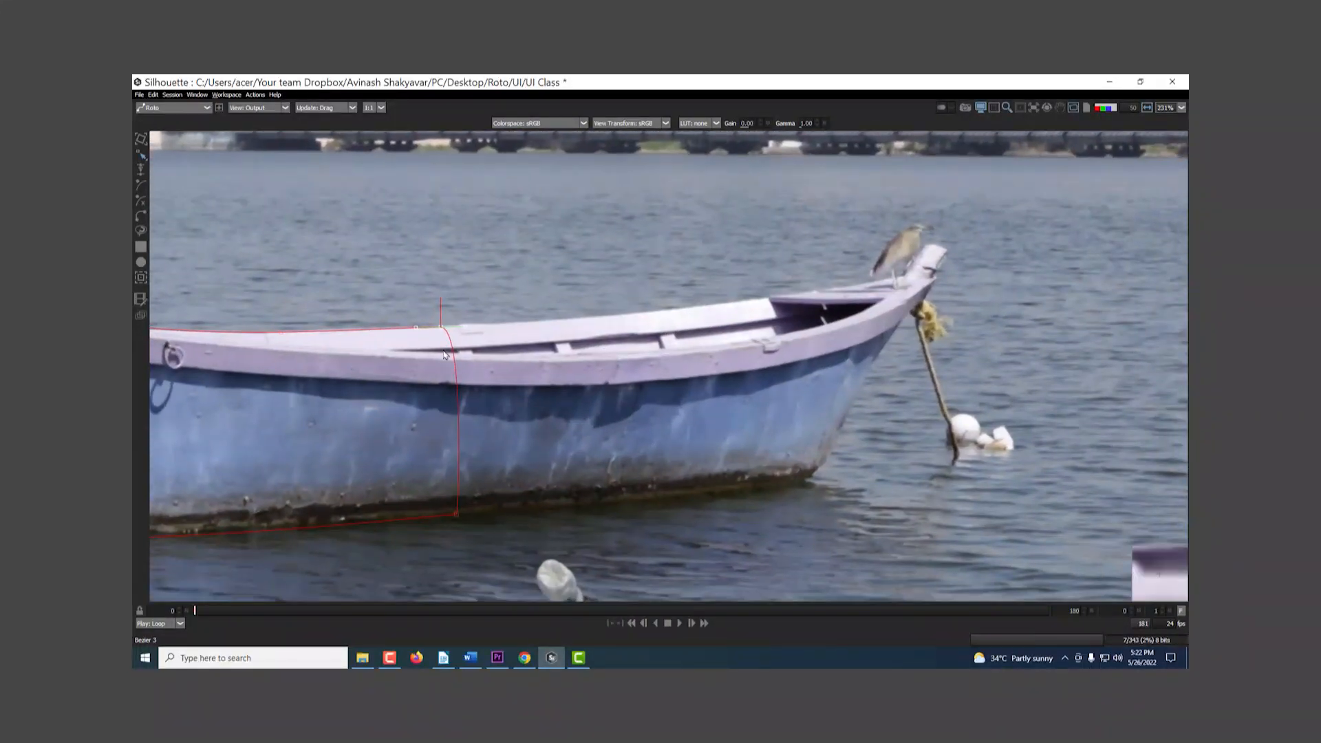
pyautogui.click(141, 215)
pyautogui.click(428, 330)
pyautogui.moveTo(663, 310); pyautogui.dragTo(740, 302)
pyautogui.click(842, 287)
pyautogui.click(813, 474)
pyautogui.moveTo(606, 502); pyautogui.dragTo(518, 509)
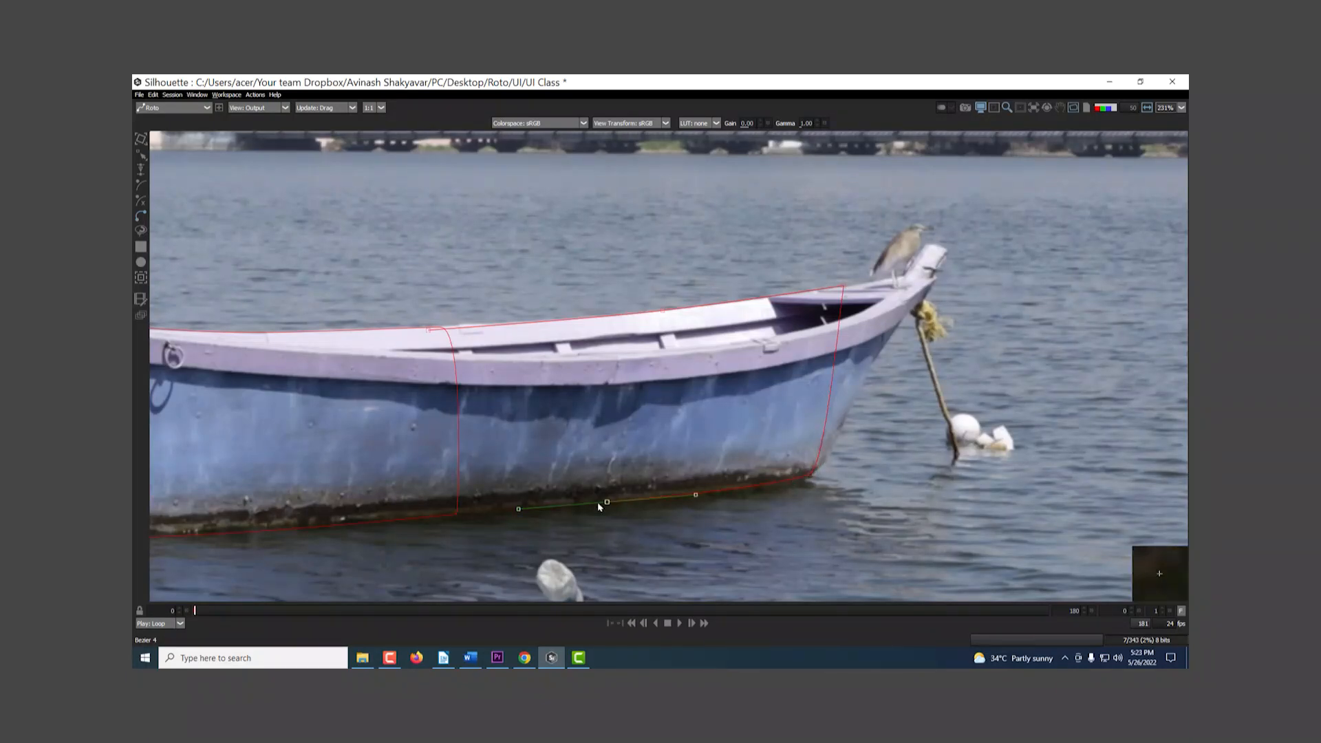
pyautogui.moveTo(412, 515); pyautogui.dragTo(372, 517)
pyautogui.click(427, 330)
pyautogui.moveTo(458, 329); pyautogui.dragTo(370, 330)
# Examine the overlap of the two hull side shapes at the rim and the uncovered pointed end of the boat
pyautogui.scroll(4, 424, 344)
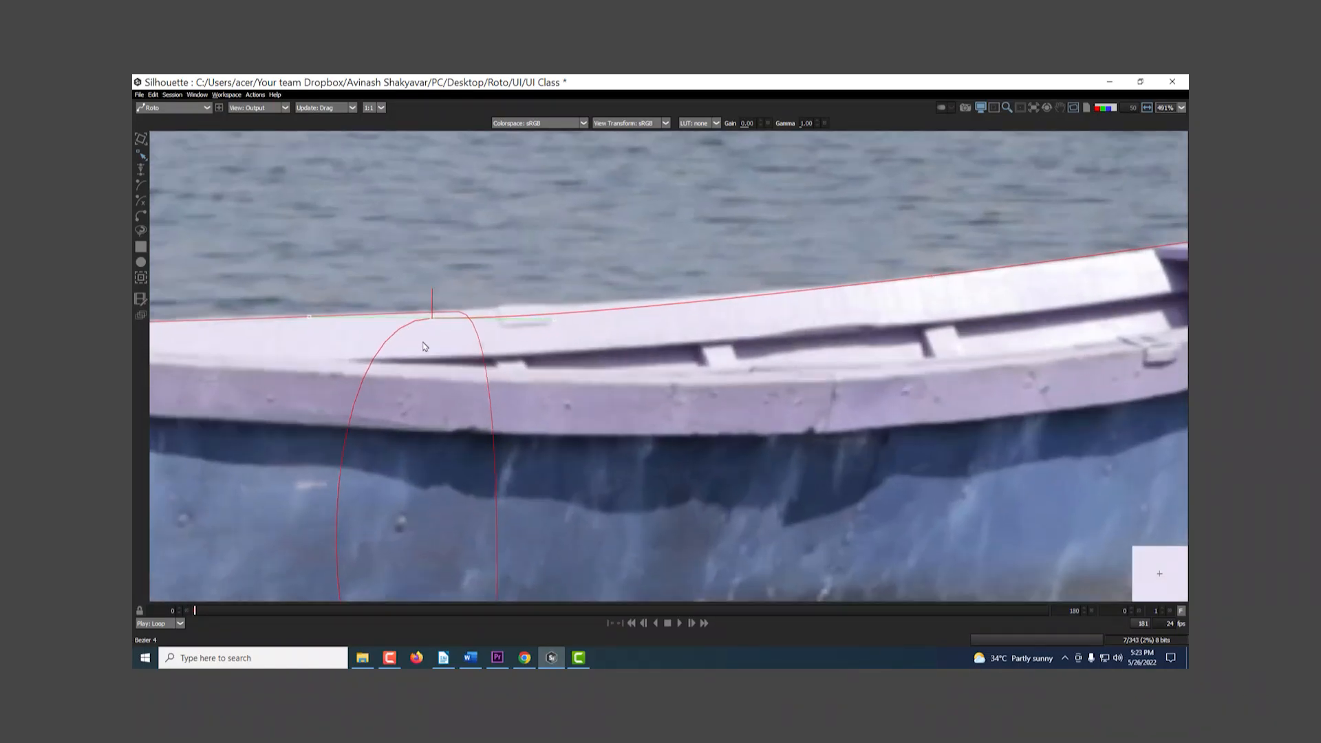
pyautogui.scroll(1, 423, 346)
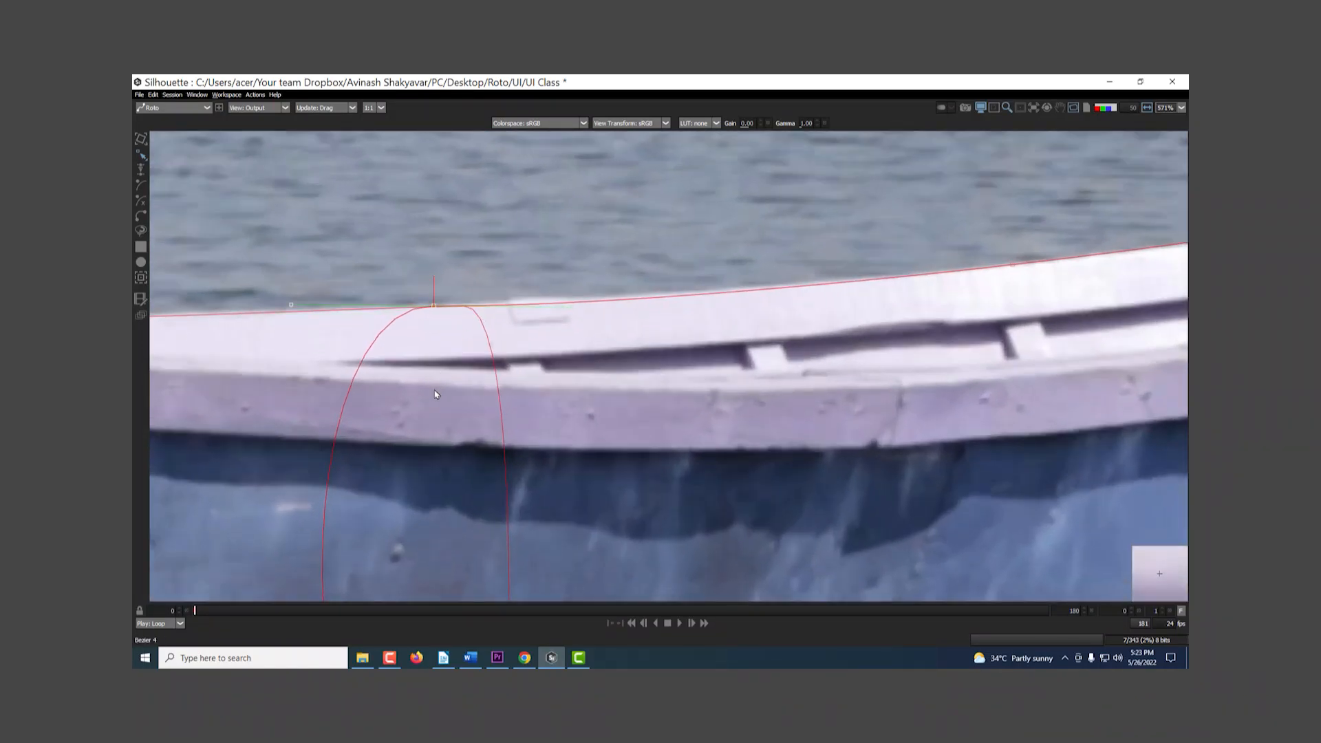
pyautogui.scroll(-12, 435, 394)
pyautogui.scroll(4, 647, 358)
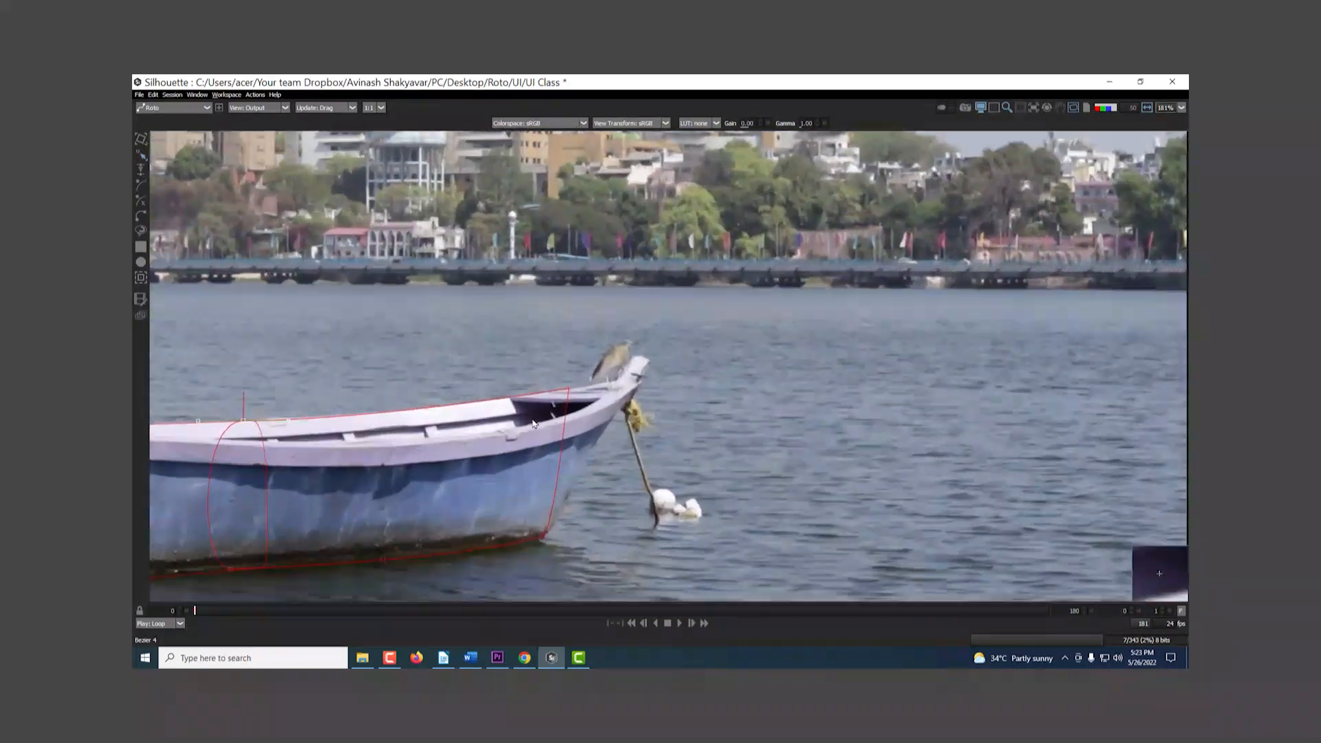
pyautogui.scroll(1, 532, 420)
pyautogui.moveTo(508, 459); pyautogui.dragTo(826, 377)
pyautogui.moveTo(690, 407); pyautogui.dragTo(778, 374)
pyautogui.scroll(-2, 757, 395)
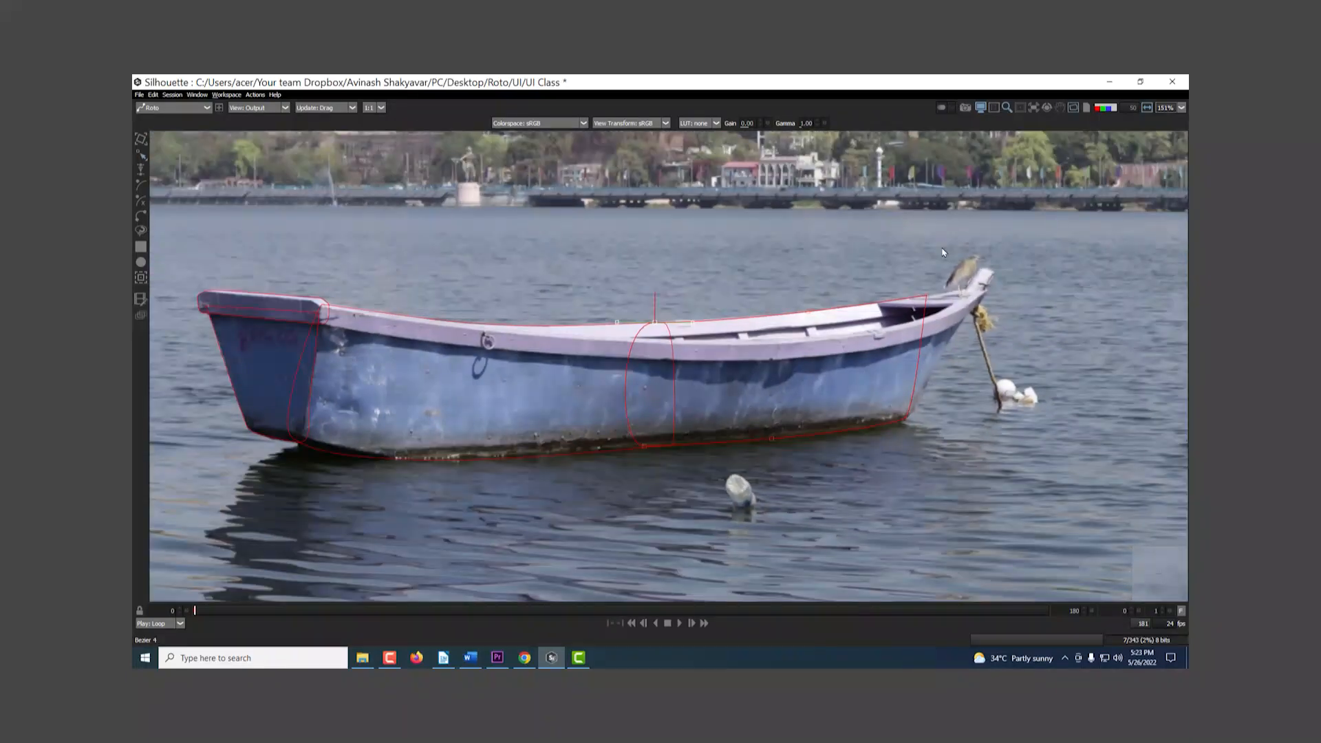
pyautogui.moveTo(930, 303); pyautogui.dragTo(705, 316)
pyautogui.scroll(4, 705, 316)
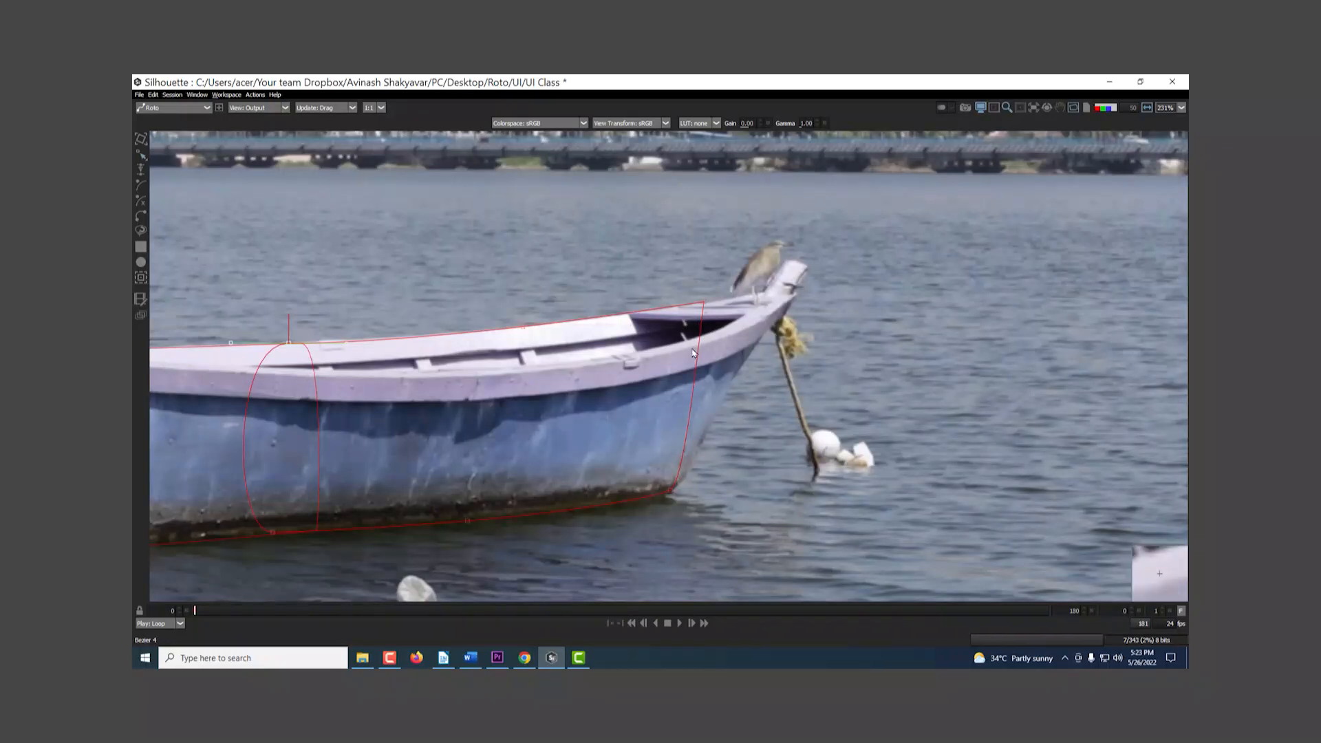
# Start a fifth Bezier on the upper rim and trace it around the pointed tip beside the bird and down the outer edge
pyautogui.moveTo(708, 361); pyautogui.dragTo(637, 325)
pyautogui.scroll(5, 626, 349)
pyautogui.scroll(1, 637, 325)
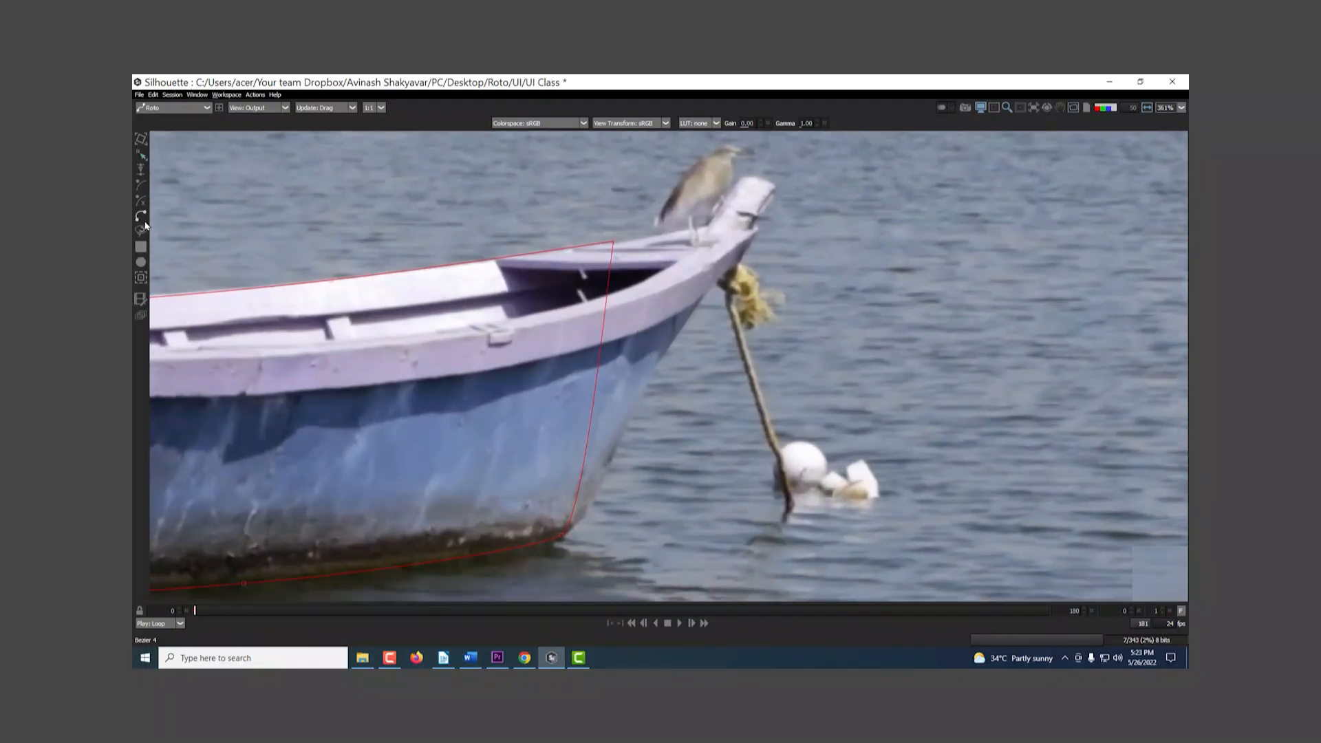
pyautogui.scroll(2, 533, 245)
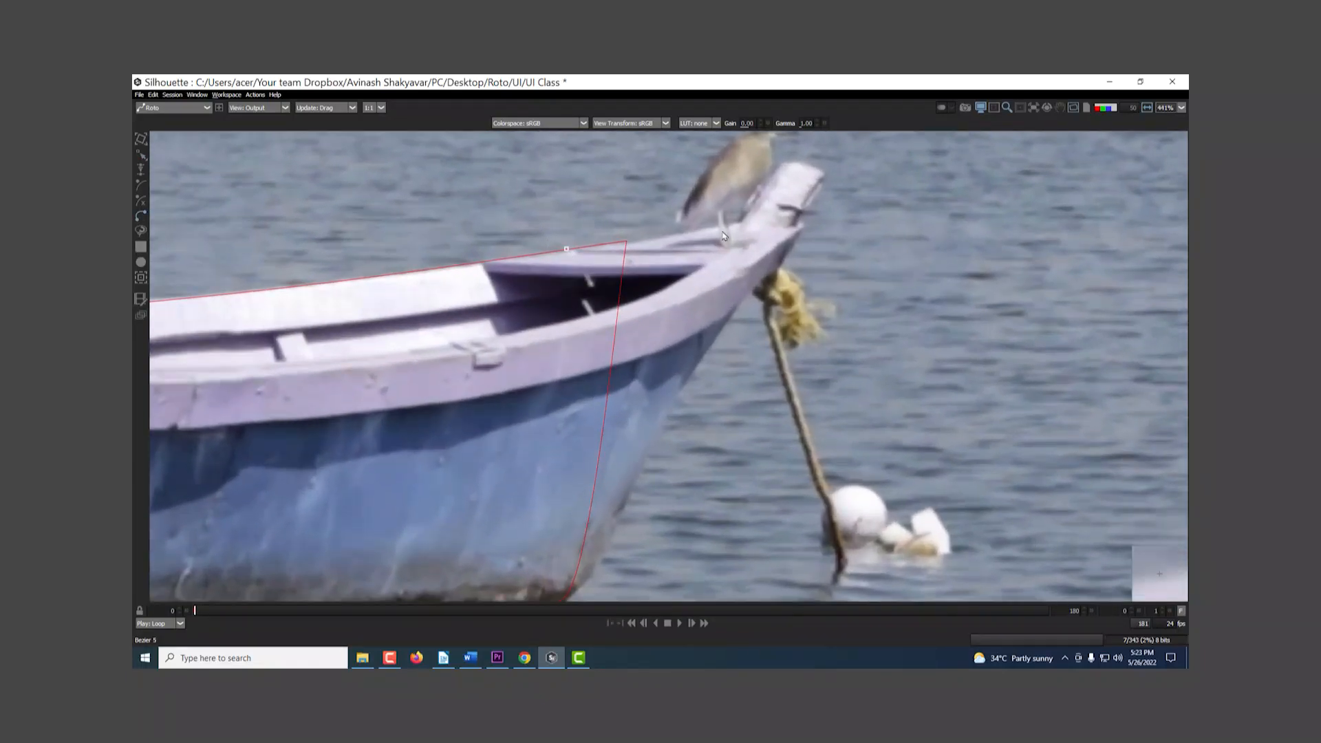
pyautogui.click(733, 222)
pyautogui.click(778, 165)
pyautogui.click(826, 179)
pyautogui.click(800, 221)
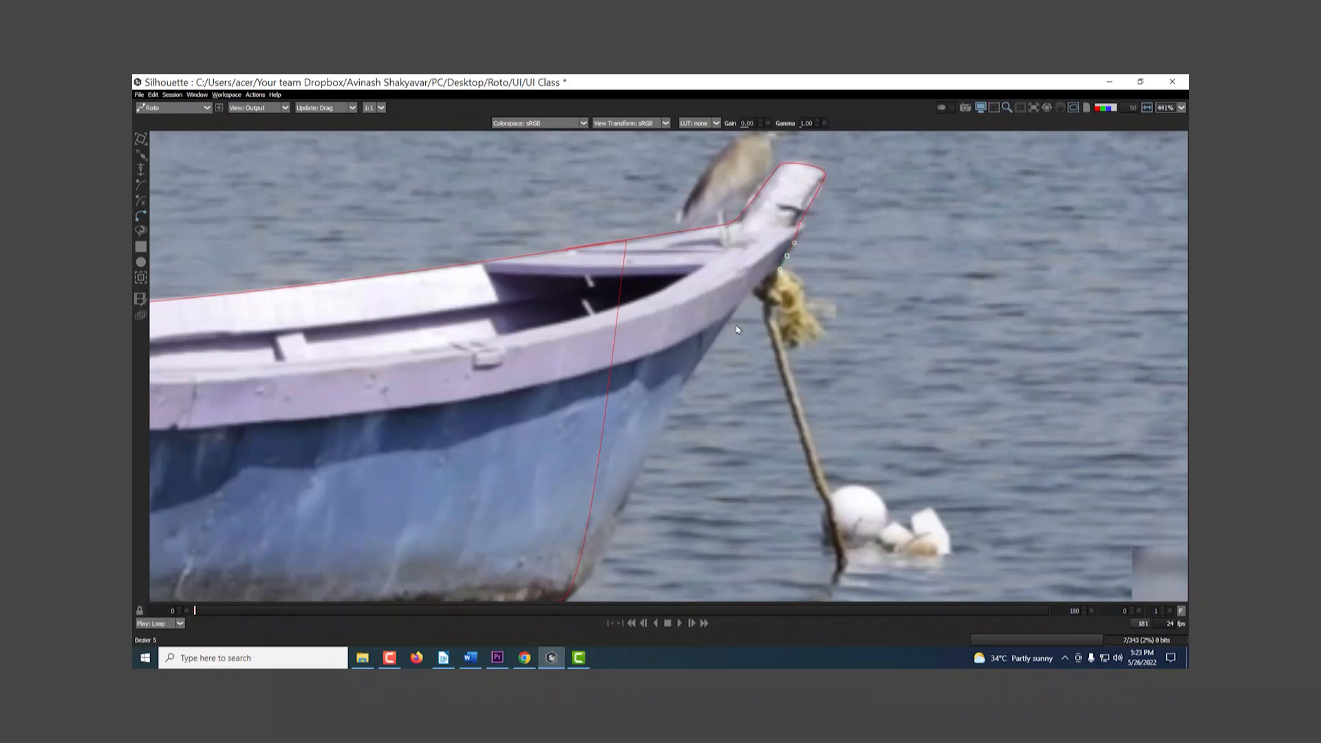
pyautogui.click(712, 365)
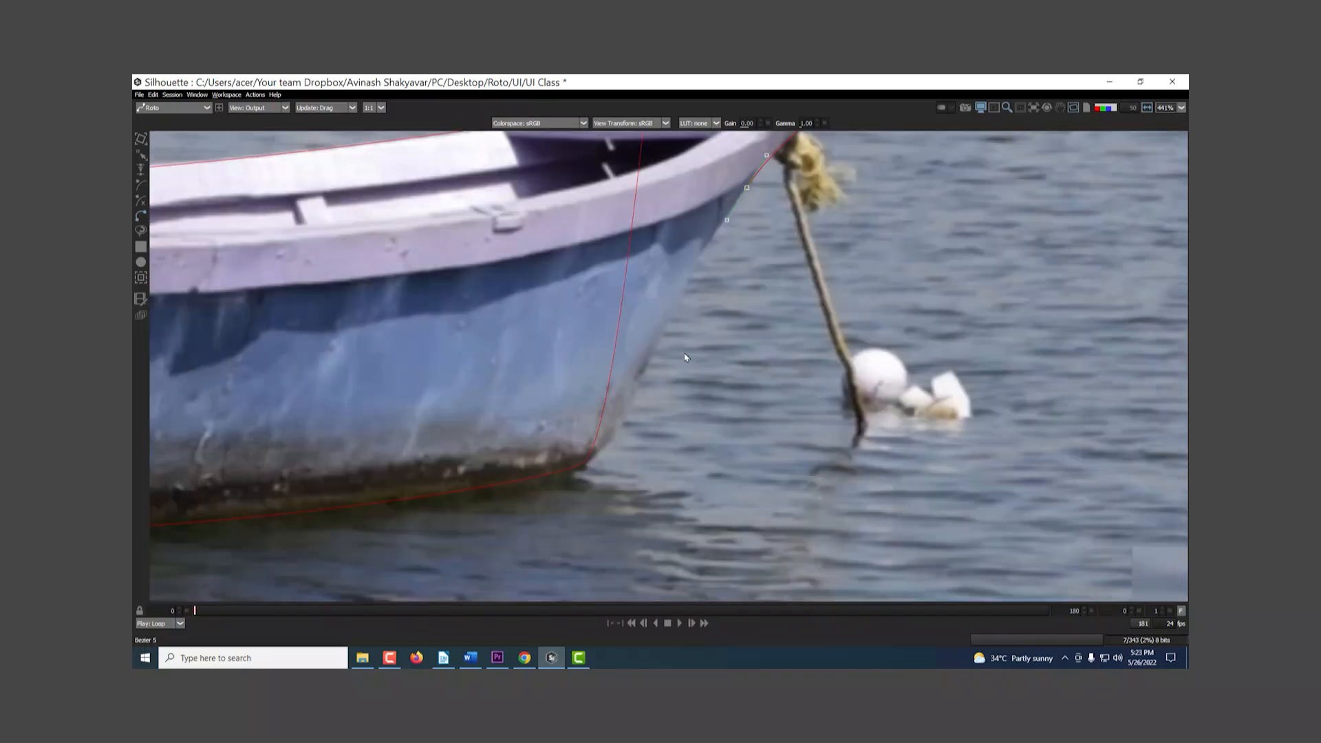
# Continue the fifth Bezier down to the waterline, back along the hull bottom and up to the rim, closing it over the fourth shape
pyautogui.click(644, 374)
pyautogui.moveTo(623, 426); pyautogui.dragTo(612, 461)
pyautogui.moveTo(471, 482); pyautogui.dragTo(325, 492)
pyautogui.scroll(-1, 369, 459)
pyautogui.moveTo(460, 531); pyautogui.dragTo(527, 521)
pyautogui.moveTo(668, 512); pyautogui.dragTo(609, 516)
pyautogui.moveTo(586, 205); pyautogui.dragTo(568, 290)
pyautogui.click(557, 251)
# Scrub the footage between frame 0 and its final frames to compare the boat's movement with the five shapes, ending at frame 0
pyautogui.scroll(-5, 617, 288)
pyautogui.scroll(-6, 646, 278)
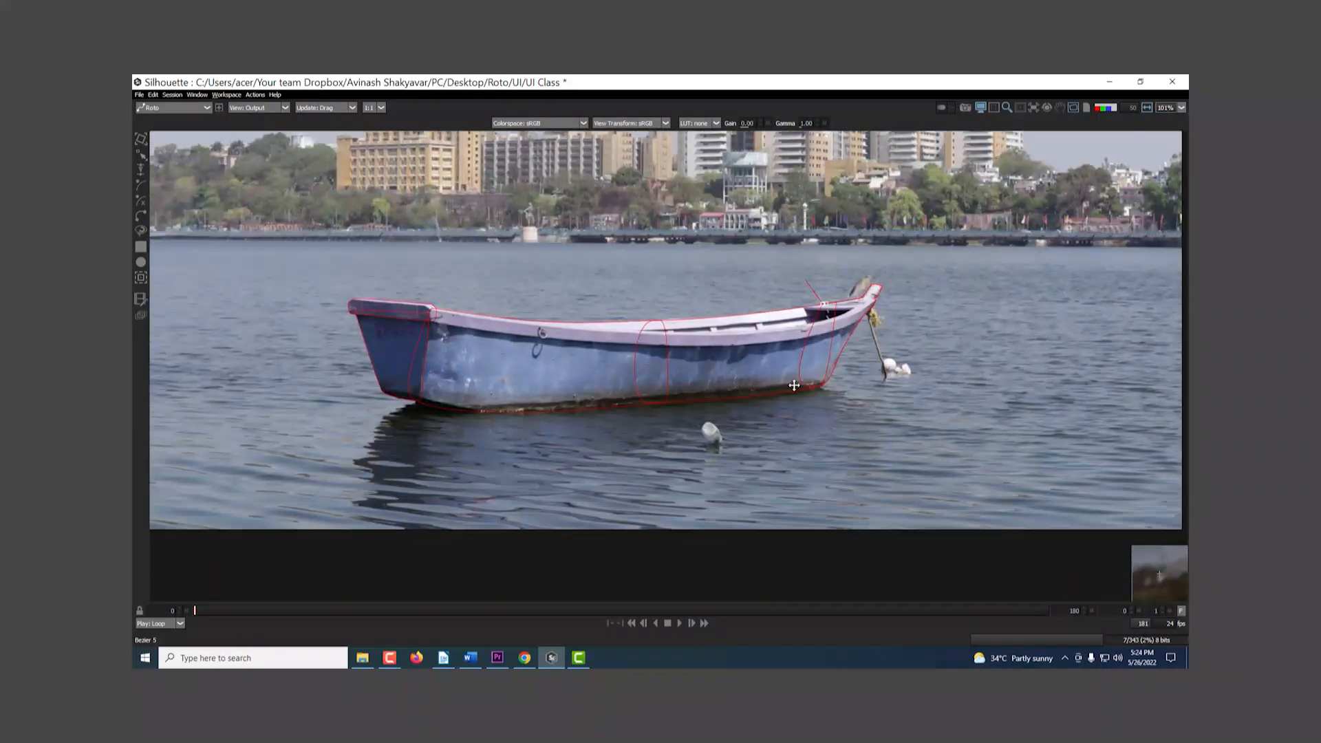
pyautogui.scroll(1, 719, 402)
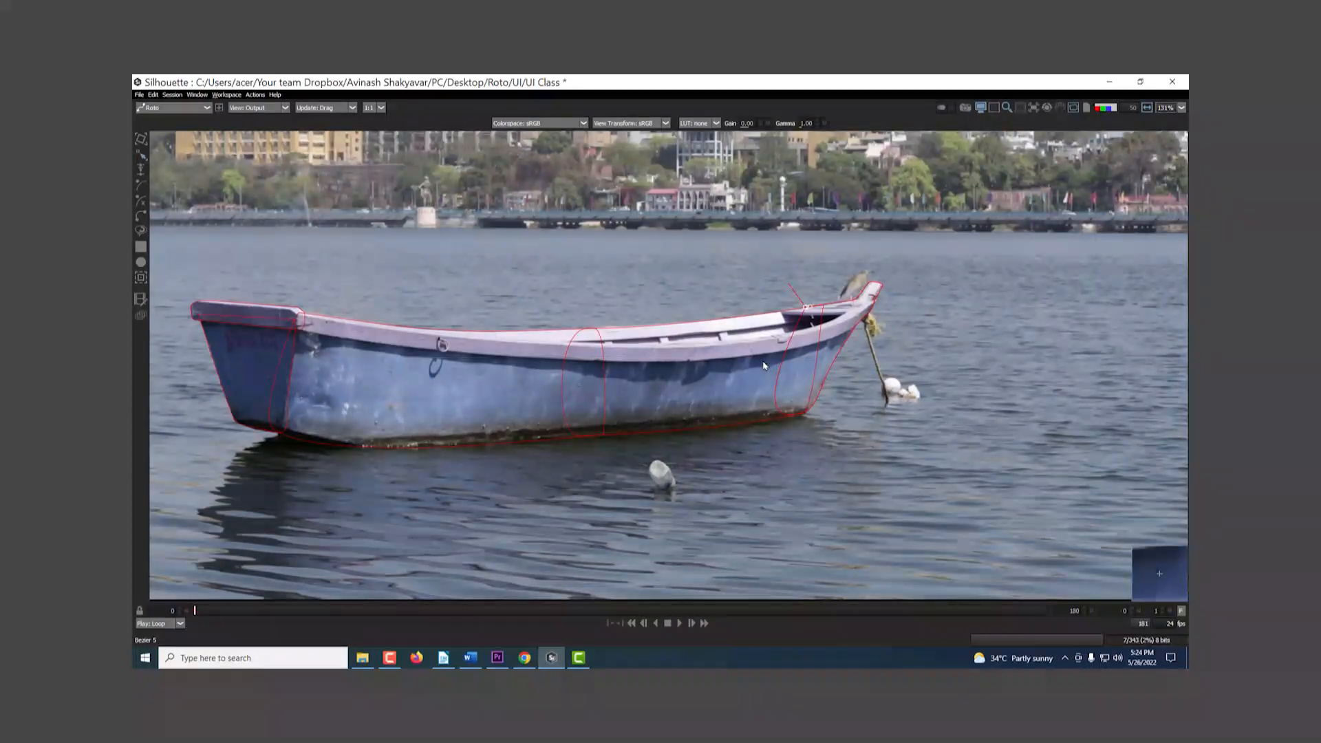
pyautogui.click(1074, 108)
pyautogui.moveTo(204, 614)
pyautogui.mouseDown()
pyautogui.moveTo(1104, 608)
pyautogui.moveTo(915, 623)
pyautogui.moveTo(186, 616)
pyautogui.moveTo(1048, 613)
pyautogui.moveTo(526, 650)
pyautogui.moveTo(180, 648)
pyautogui.moveTo(1032, 628)
pyautogui.moveTo(186, 620)
pyautogui.mouseUp()
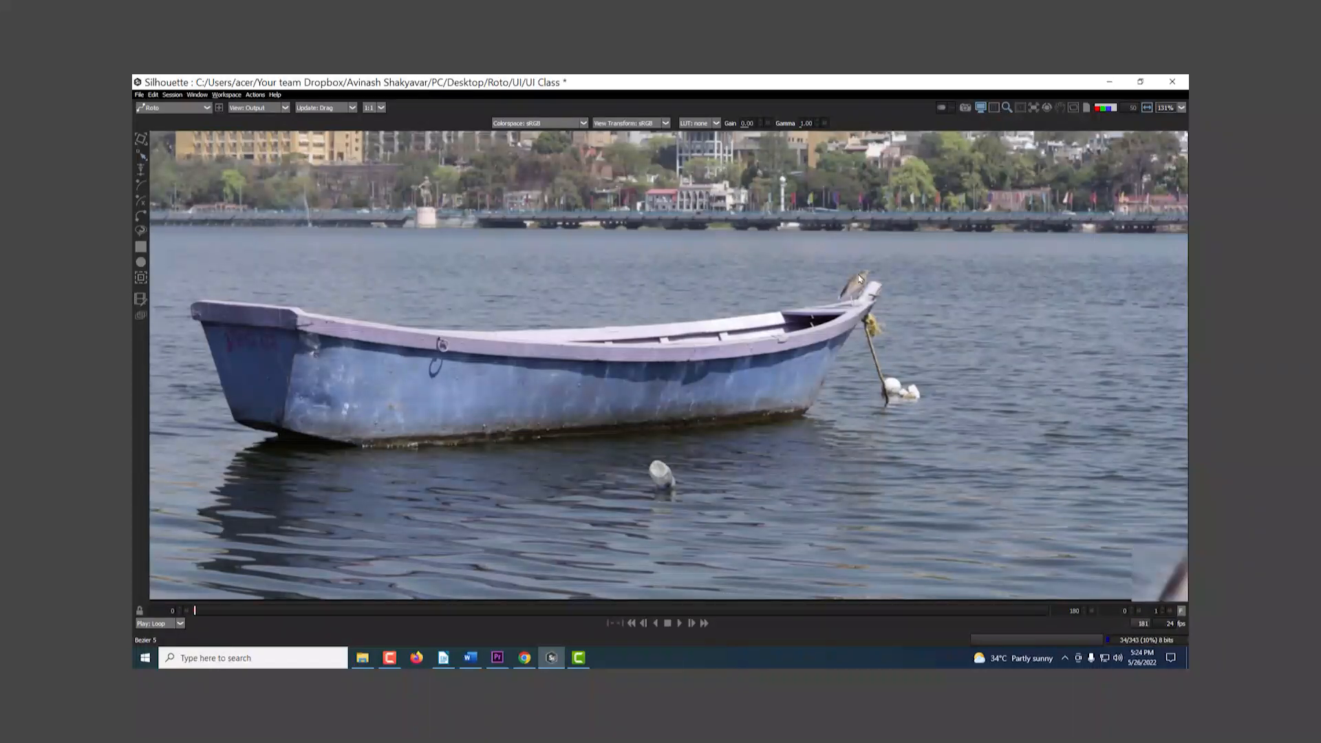
pyautogui.moveTo(236, 614); pyautogui.dragTo(195, 611)
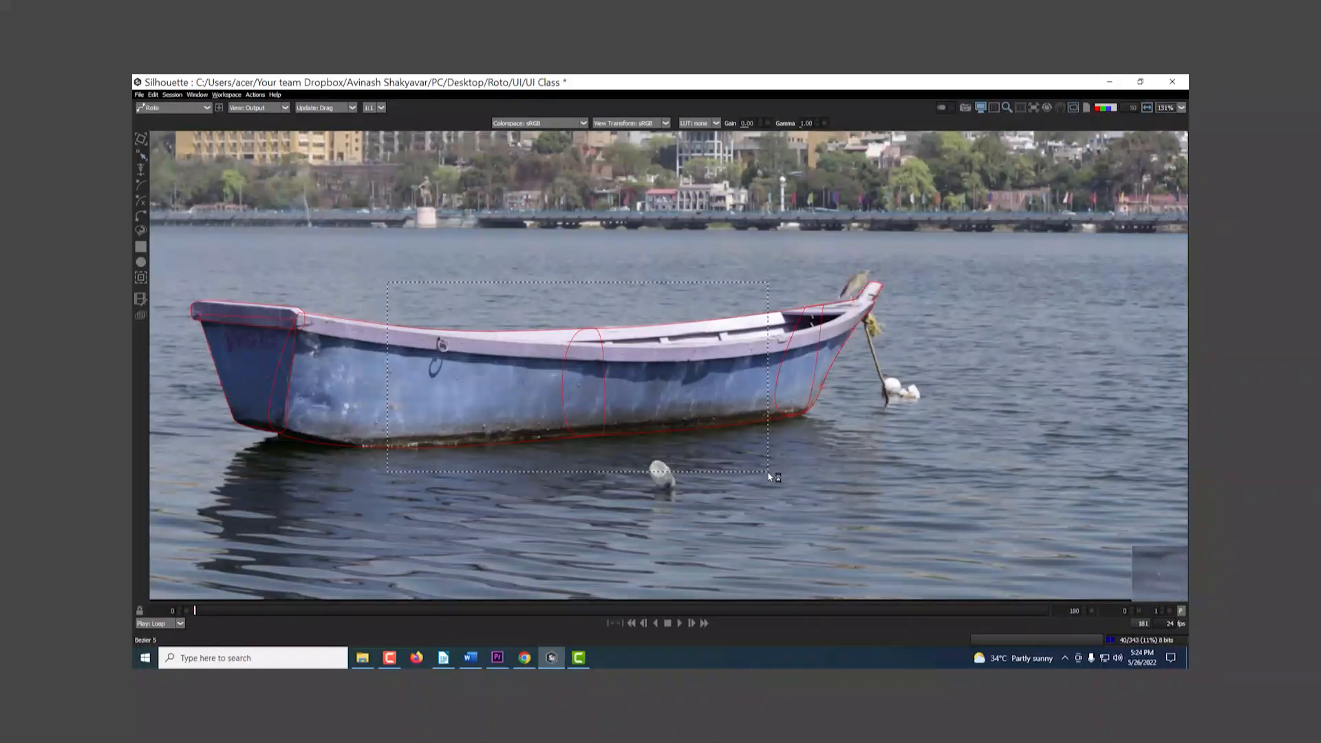
pyautogui.moveTo(209, 616); pyautogui.dragTo(1021, 598)
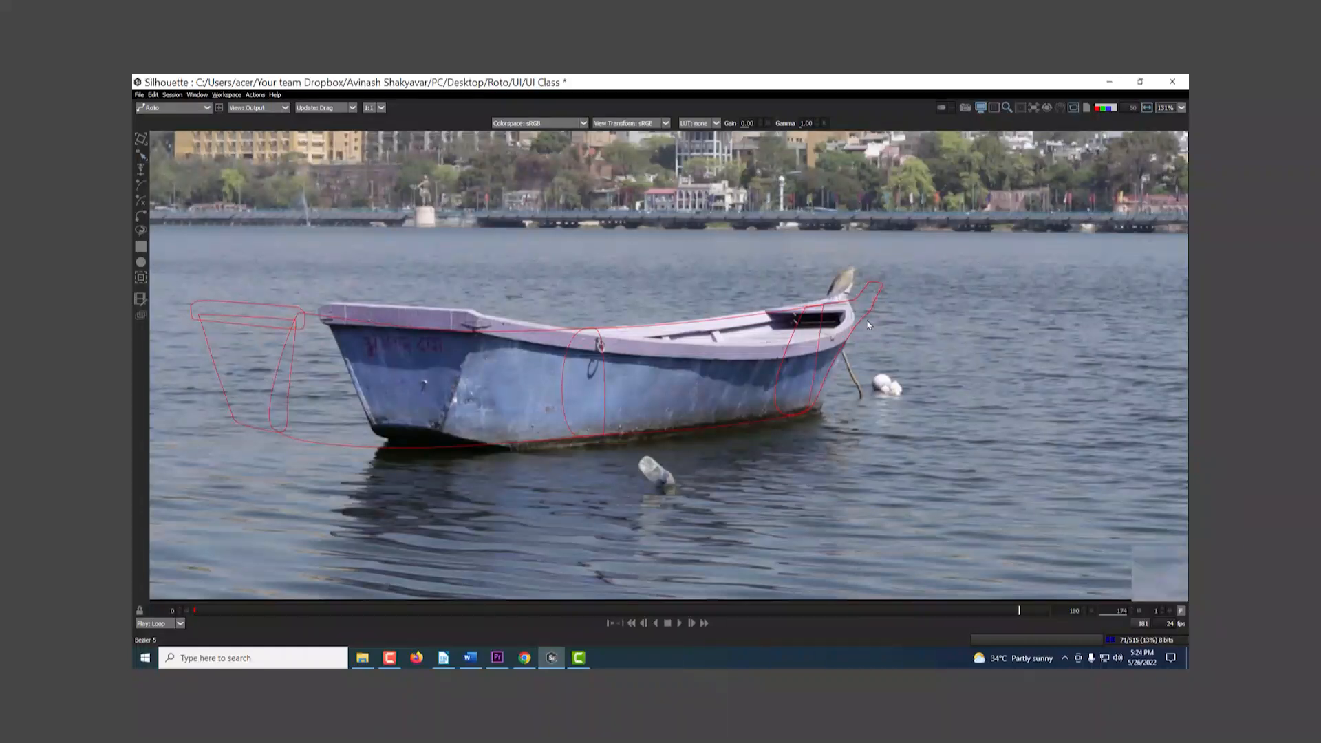
pyautogui.moveTo(235, 609); pyautogui.dragTo(190, 615)
pyautogui.moveTo(372, 455); pyautogui.dragTo(482, 460)
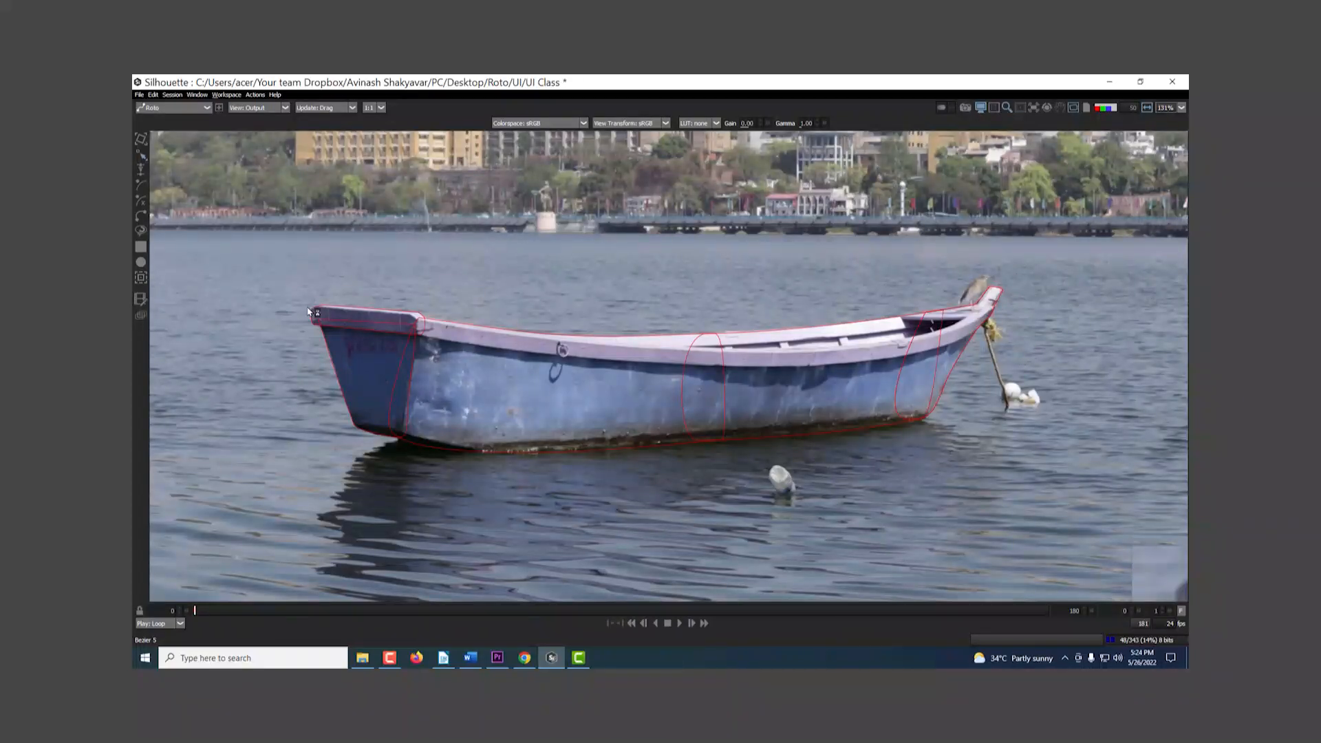
pyautogui.moveTo(283, 610); pyautogui.dragTo(1182, 624)
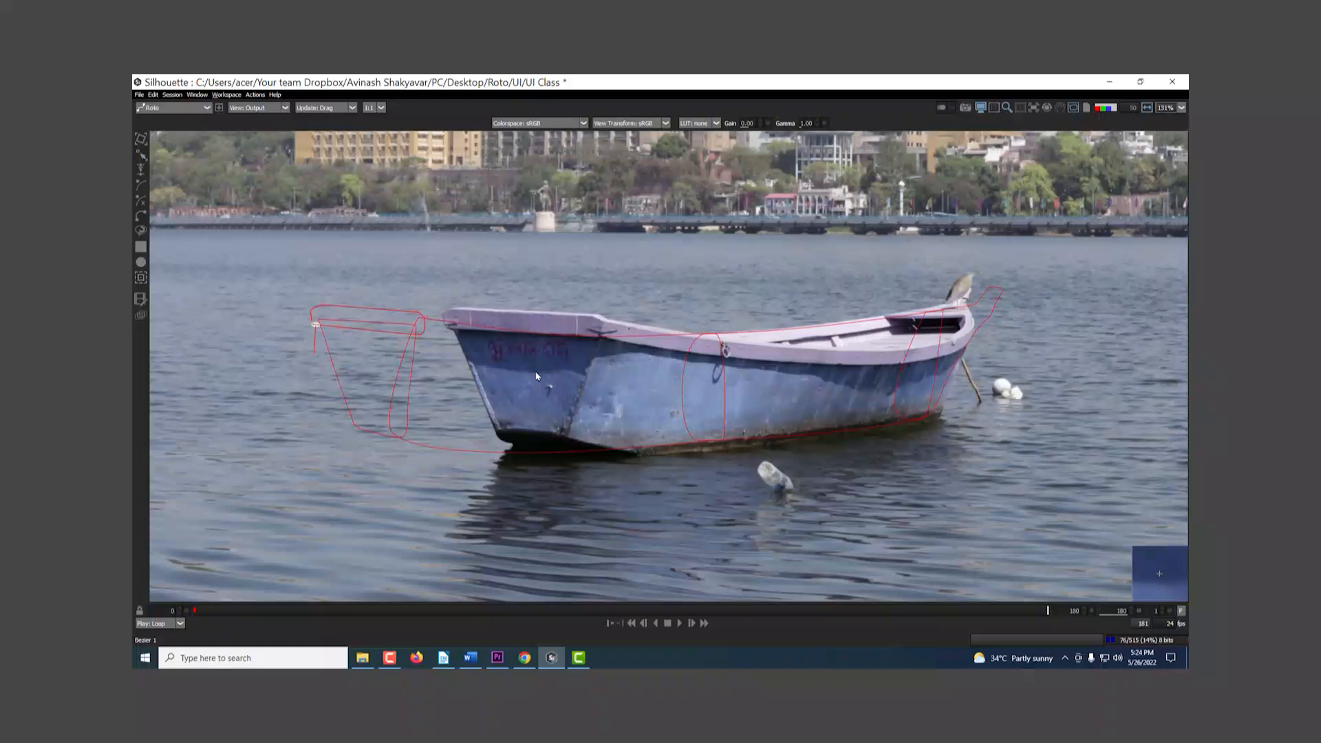
pyautogui.moveTo(550, 610); pyautogui.dragTo(174, 613)
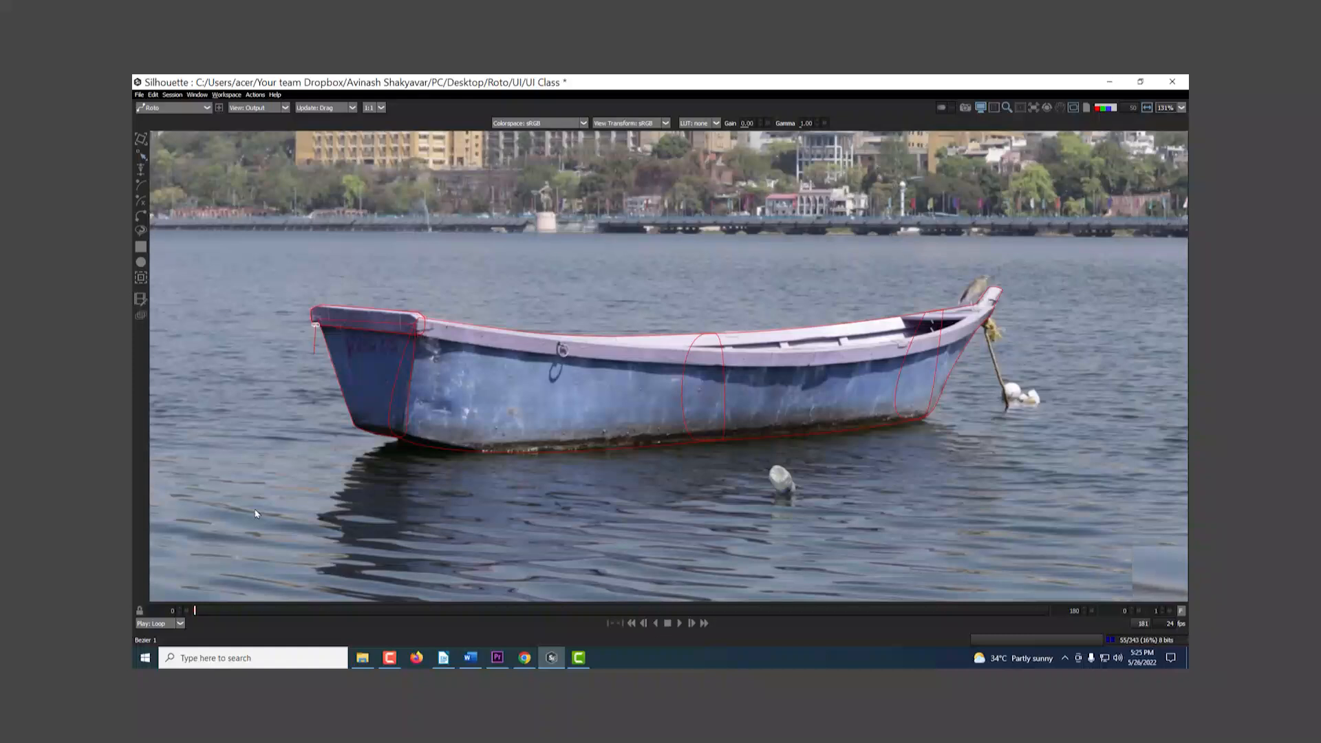
# Restore the full workspace layout from the expanded viewer and select all five shapes, Bezier 1 through Bezier 5
pyautogui.moveTo(779, 421); pyautogui.dragTo(669, 415)
pyautogui.scroll(-3, 672, 409)
pyautogui.scroll(4, 672, 406)
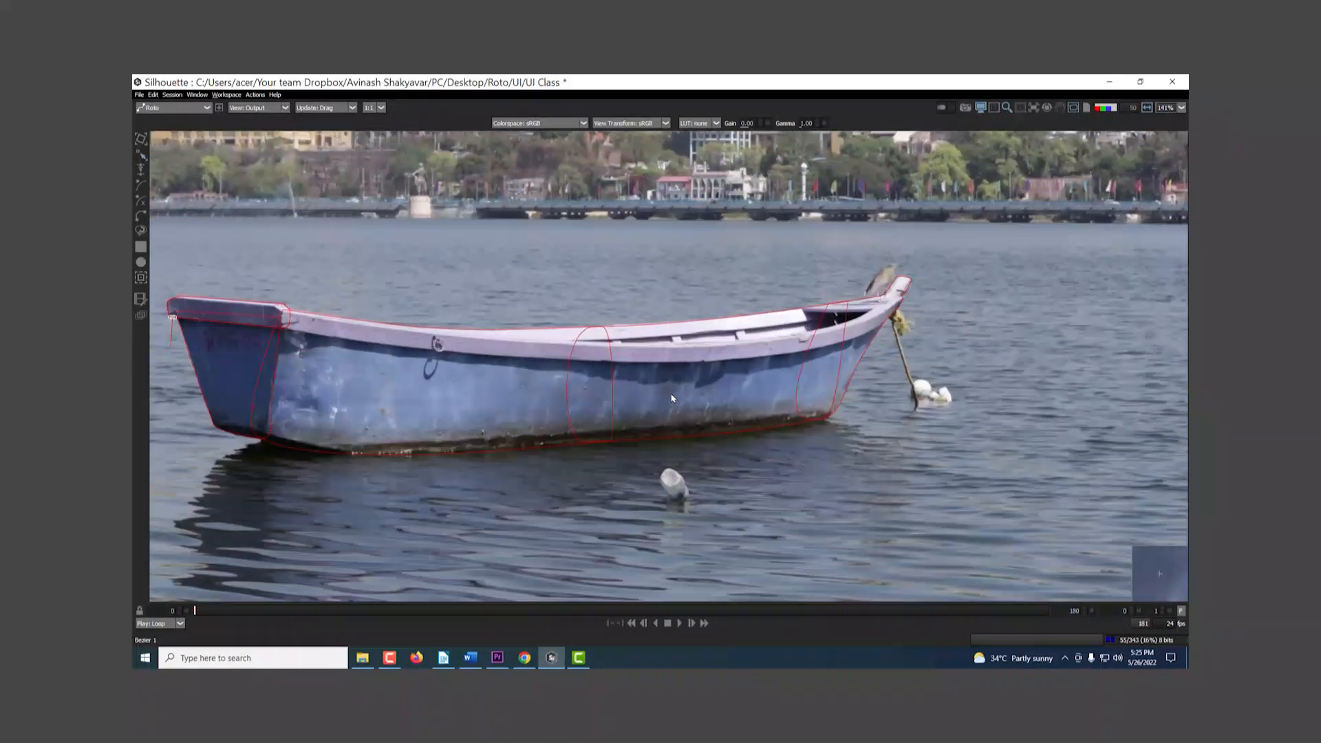
pyautogui.scroll(-3, 697, 417)
pyautogui.scroll(-2, 698, 418)
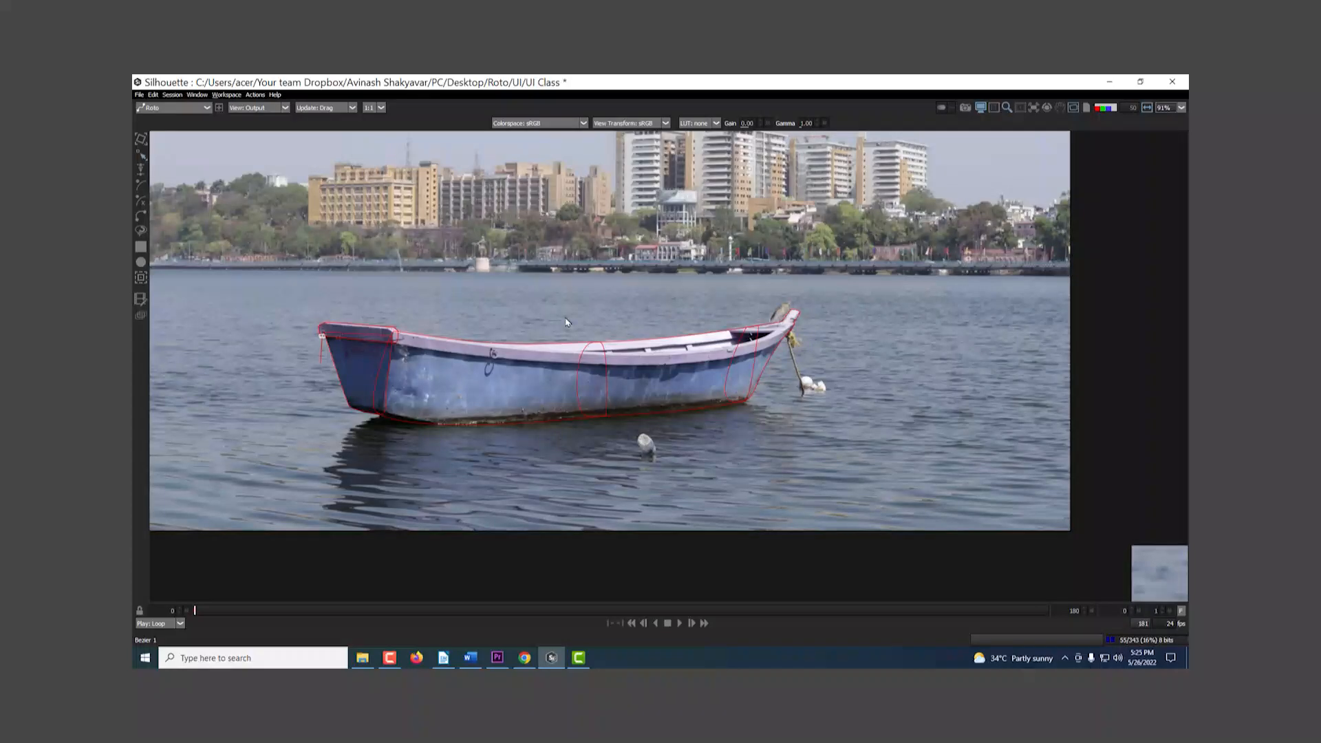
pyautogui.moveTo(596, 413); pyautogui.dragTo(590, 430)
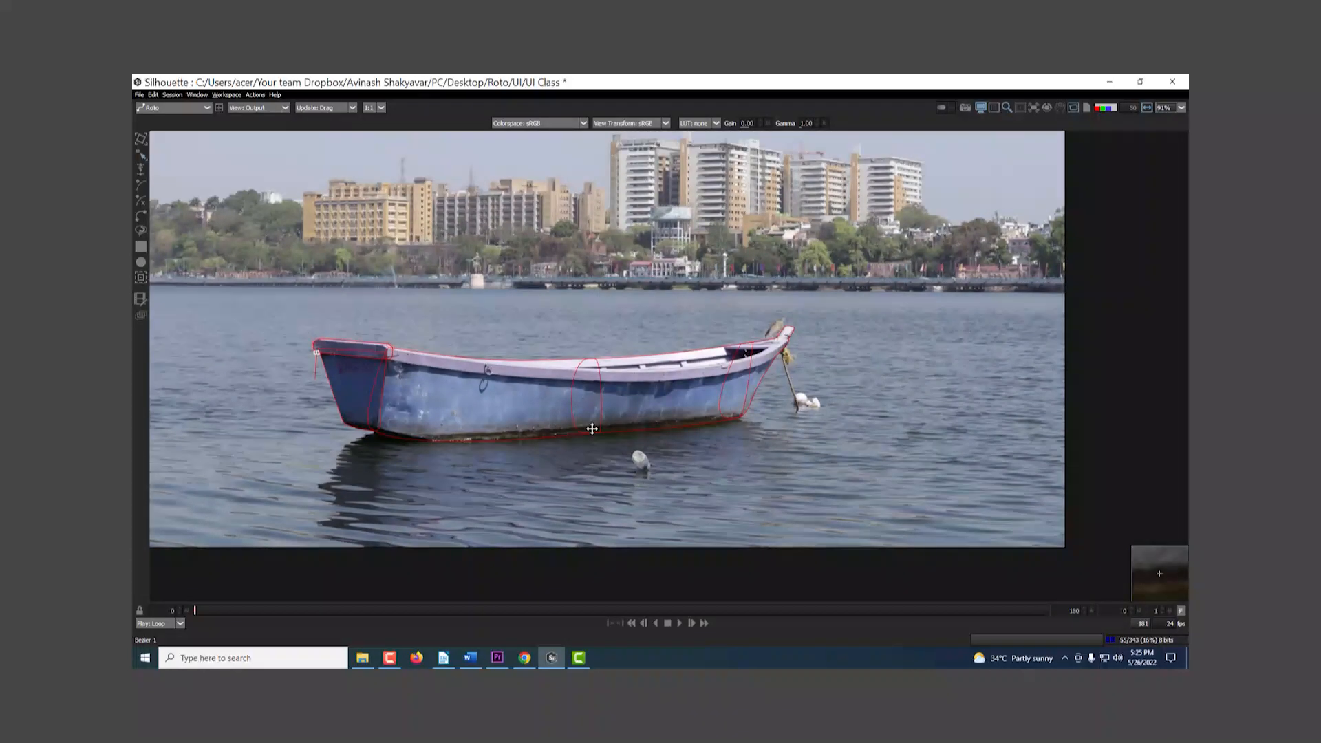
pyautogui.press('F2')
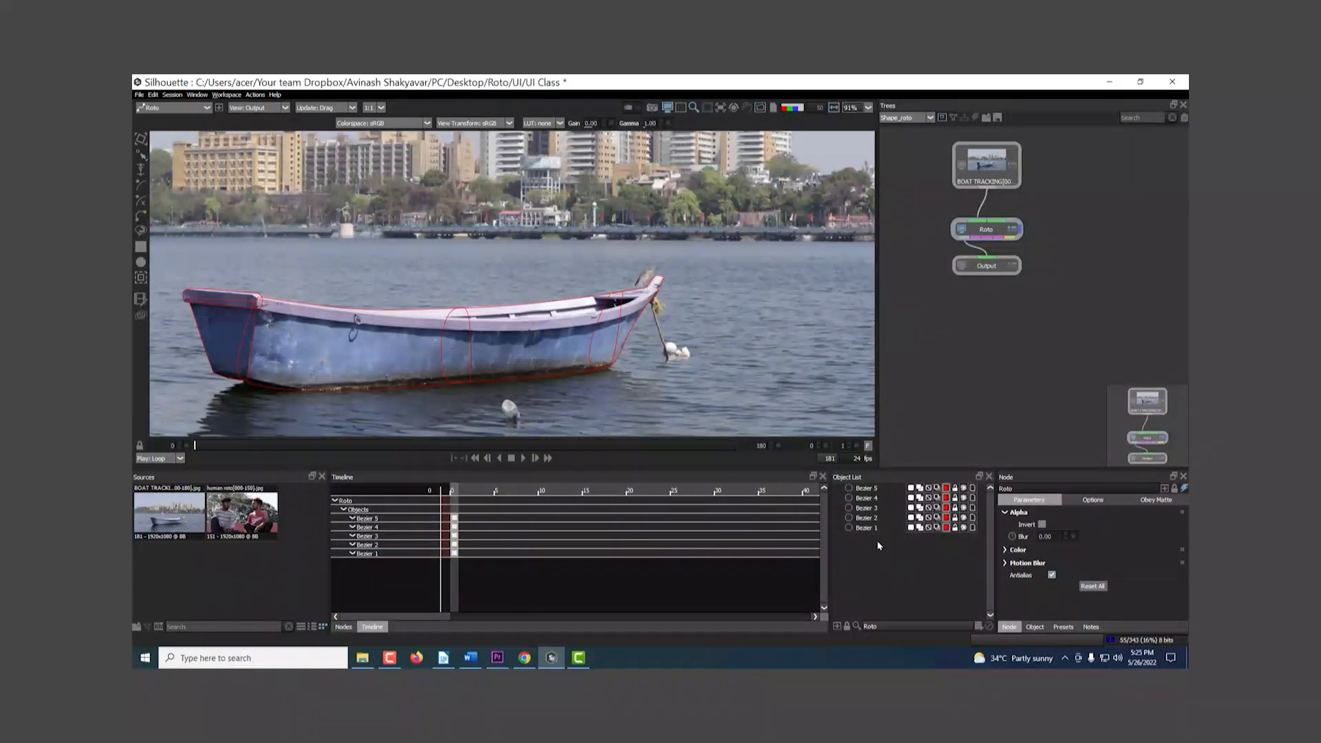
pyautogui.click(876, 528)
pyautogui.keyDown('shift'); pyautogui.click(875, 489); pyautogui.keyUp('shift')
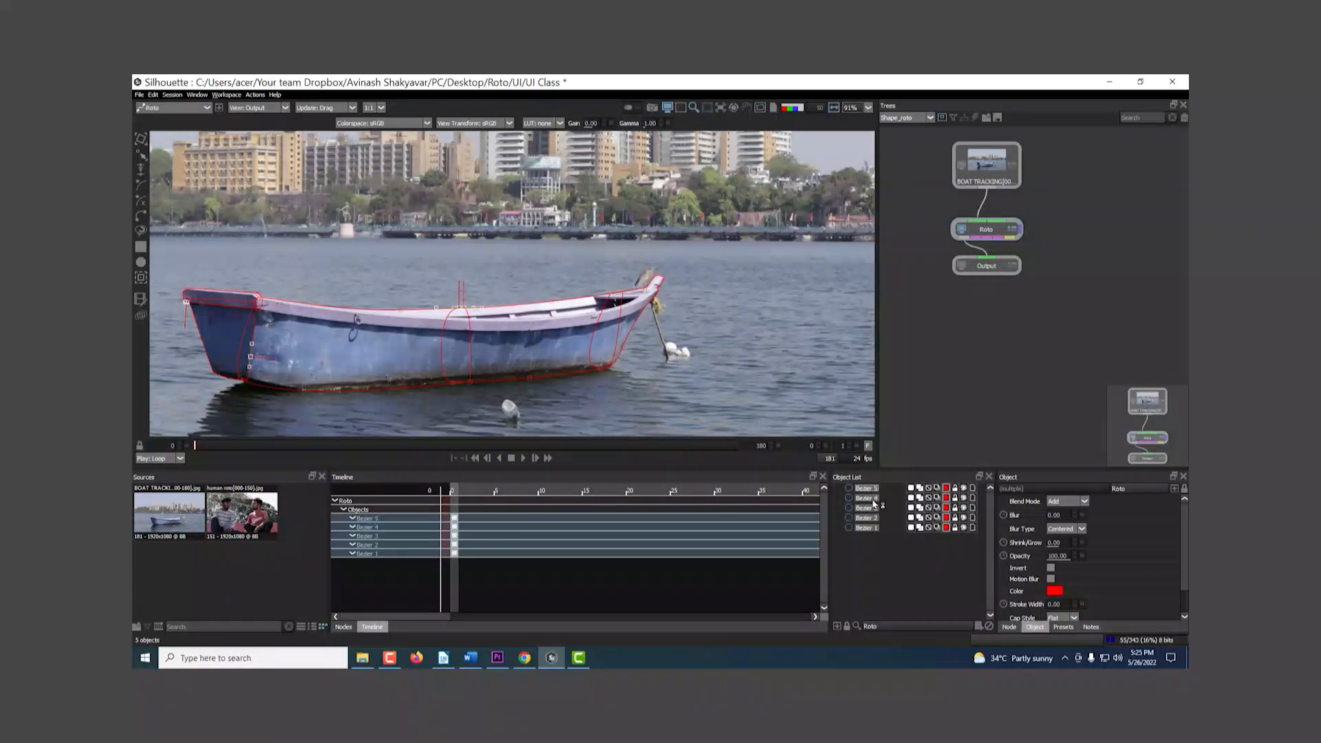
# Inspect the selected shapes' points where the two hull side shapes overlap along the upper rim
pyautogui.scroll(1, 462, 323)
pyautogui.moveTo(462, 316); pyautogui.dragTo(641, 303)
pyautogui.scroll(5, 641, 301)
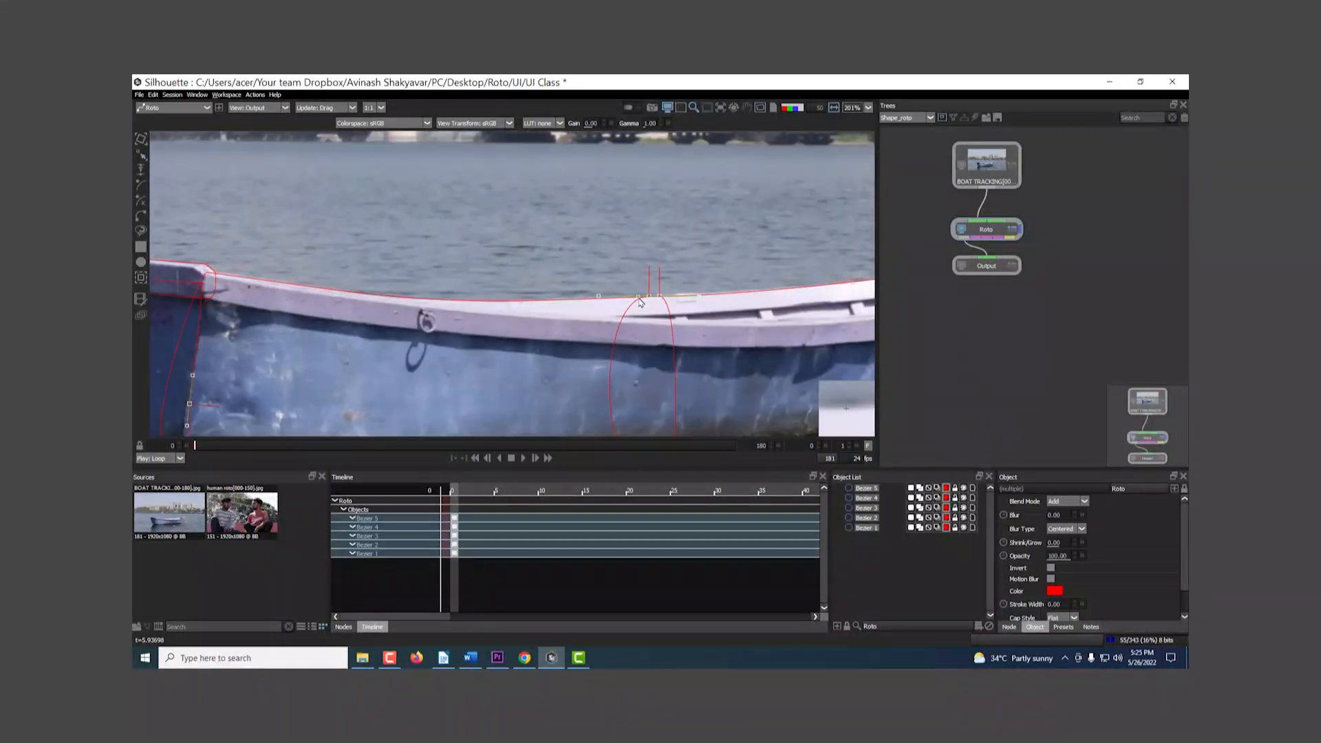
pyautogui.scroll(3, 639, 301)
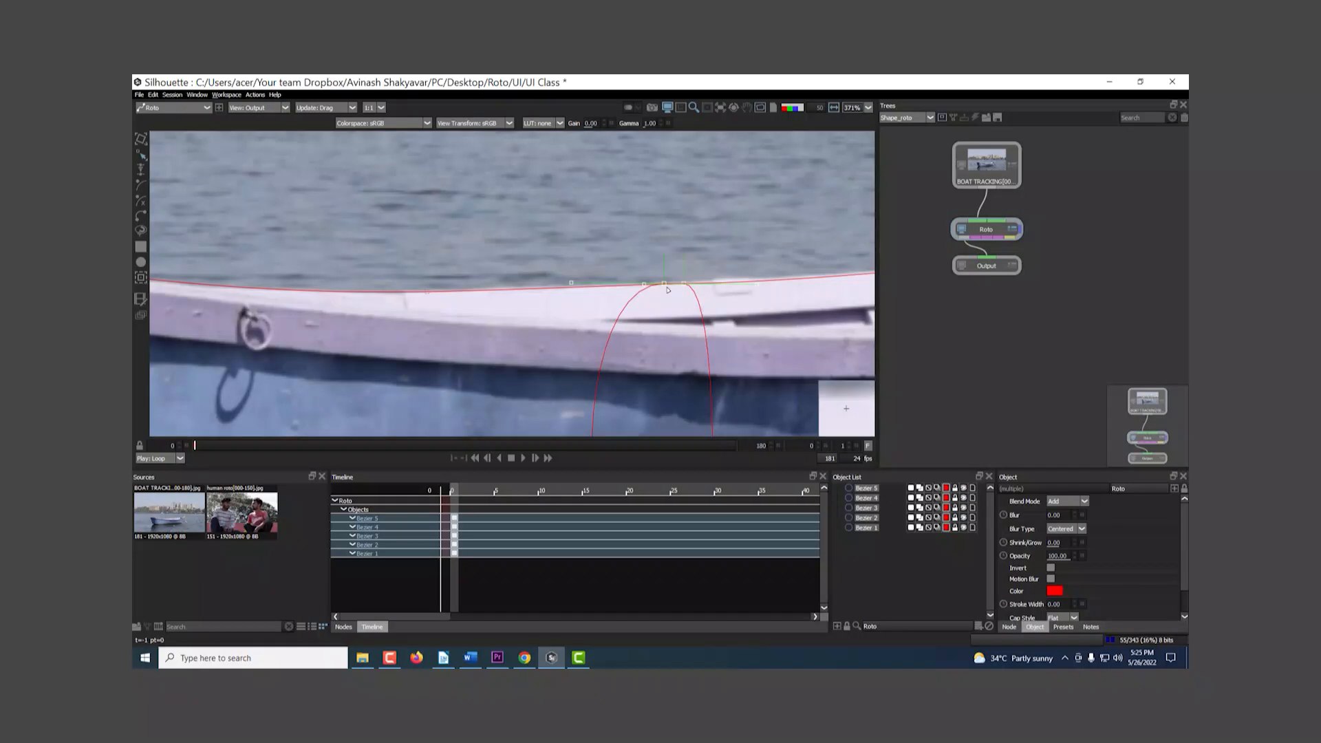
pyautogui.scroll(-1, 612, 333)
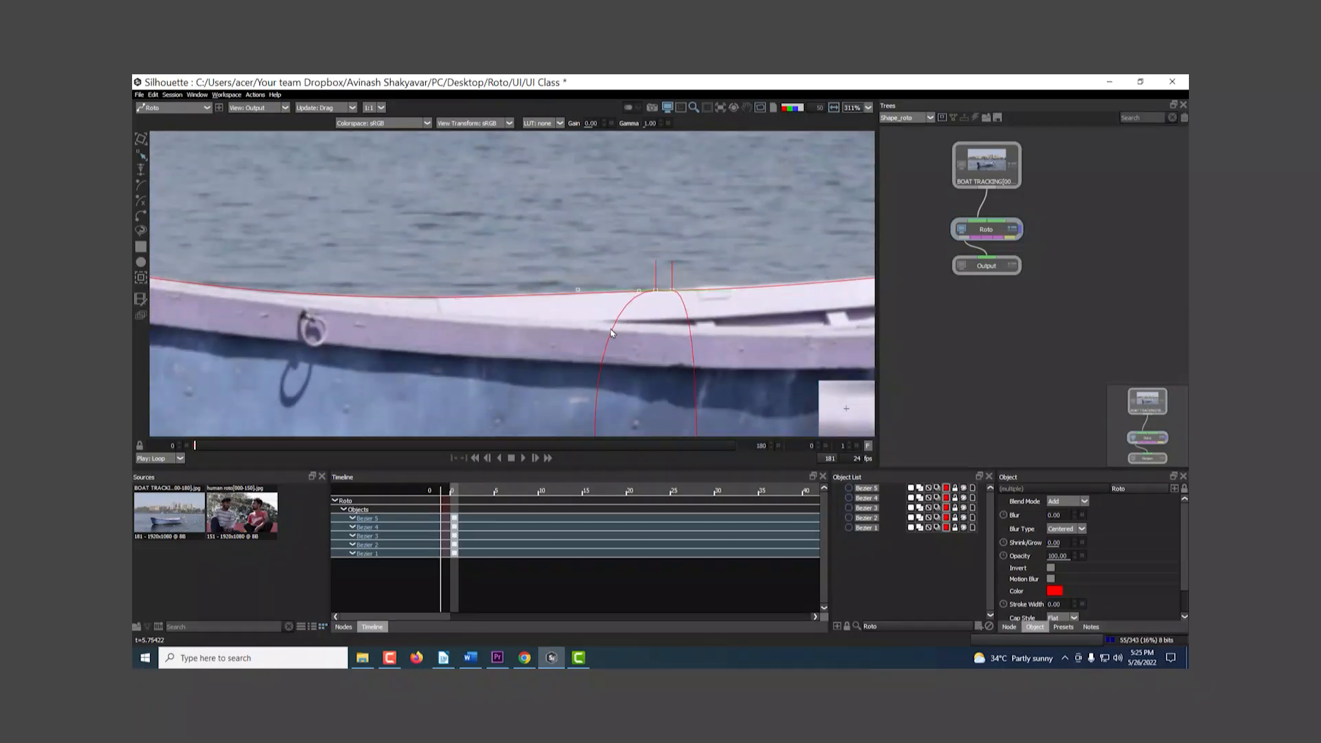
pyautogui.scroll(-7, 611, 333)
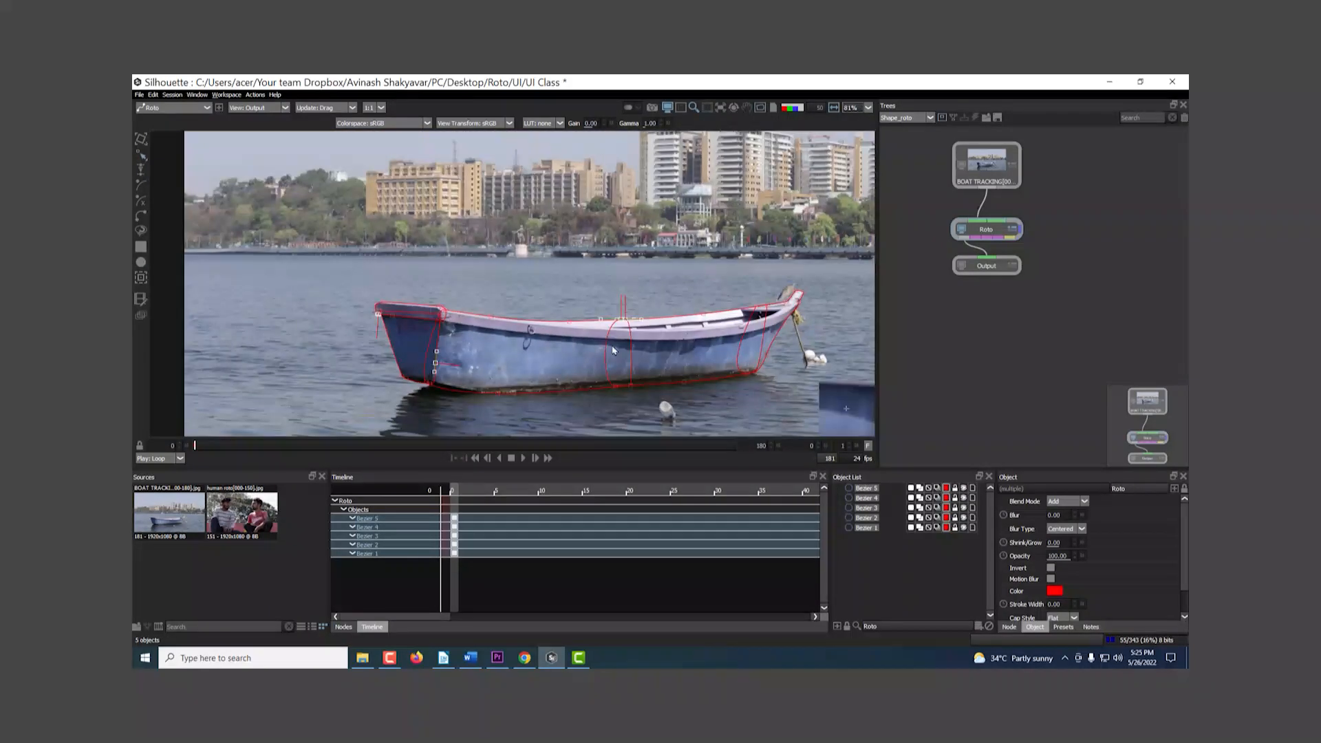
# Select and delete all five shapes, Bezier 1 through Bezier 5, from the Roto node
pyautogui.moveTo(612, 351); pyautogui.dragTo(563, 309)
pyautogui.moveTo(893, 555); pyautogui.dragTo(849, 490)
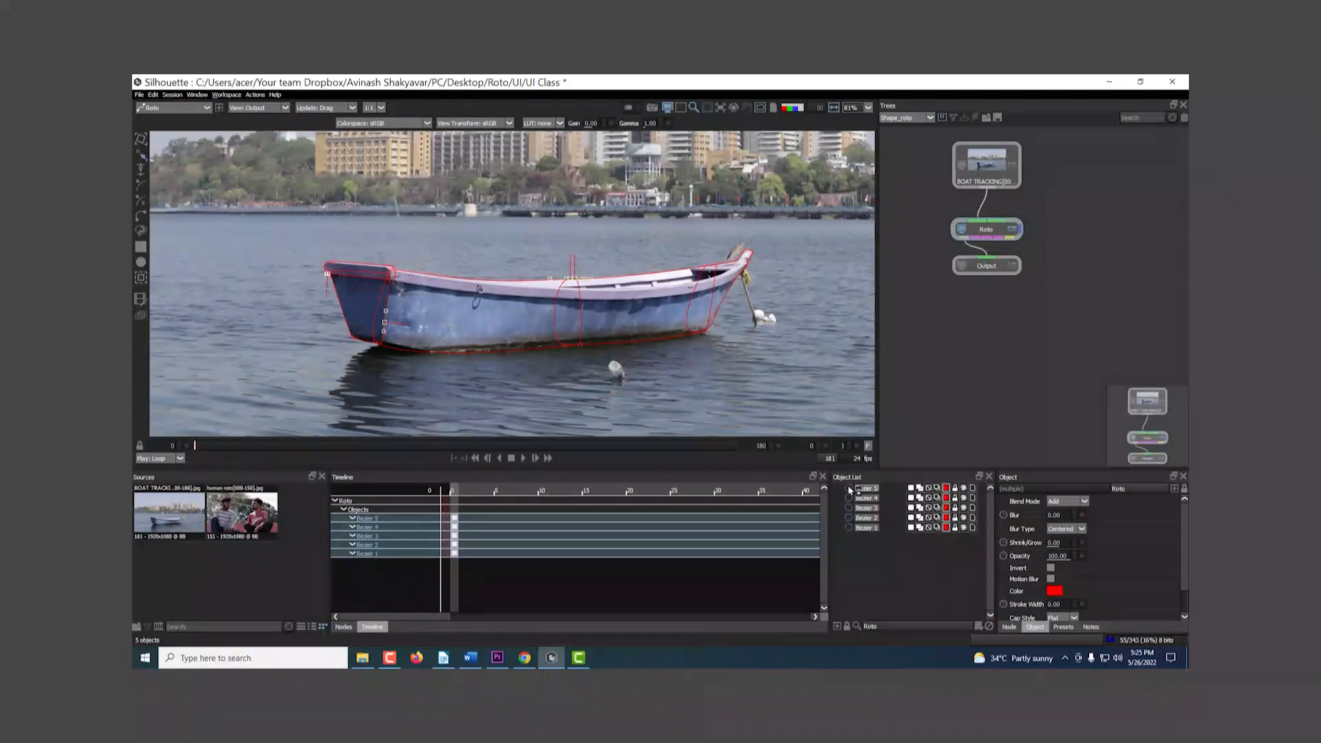
pyautogui.press('Delete')
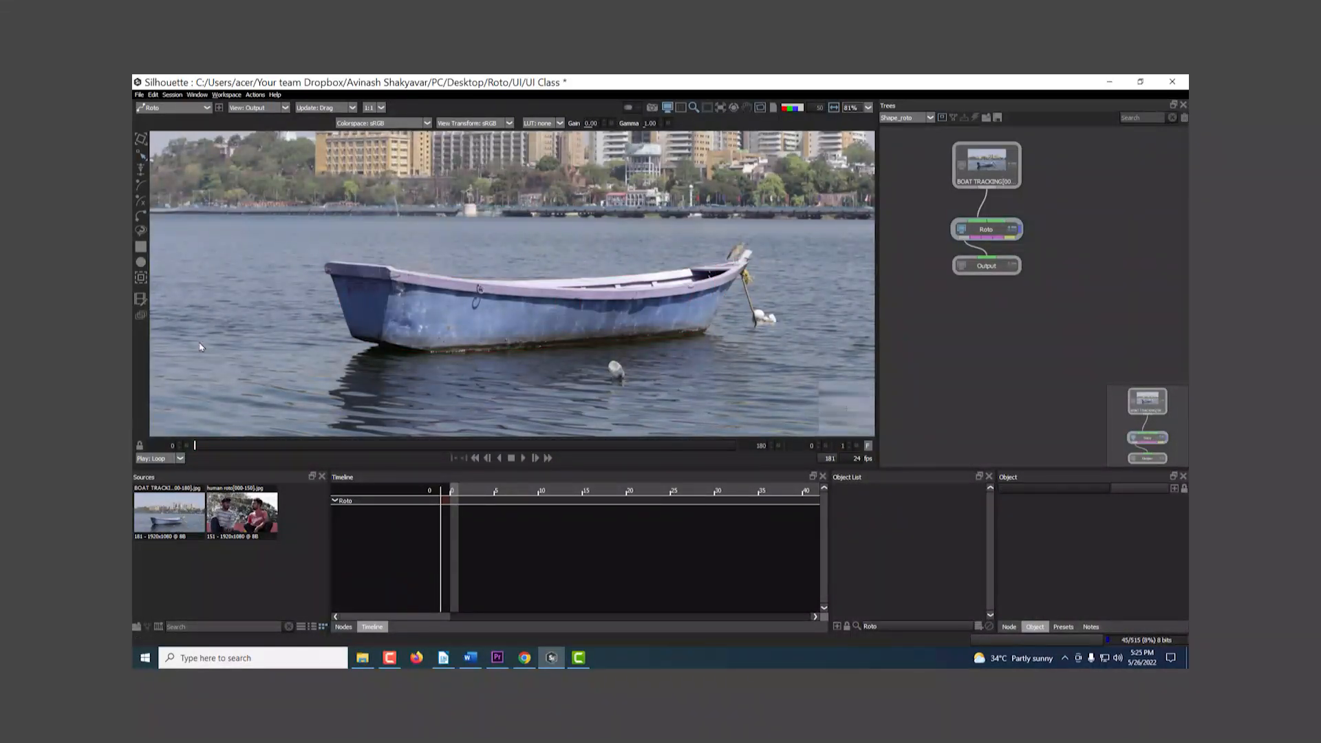
# Start a B-Spline in the expanded viewer on the boat's flat end panel, tracing its rim from the lower outer corner along the top edge
pyautogui.moveTo(285, 314); pyautogui.dragTo(298, 353)
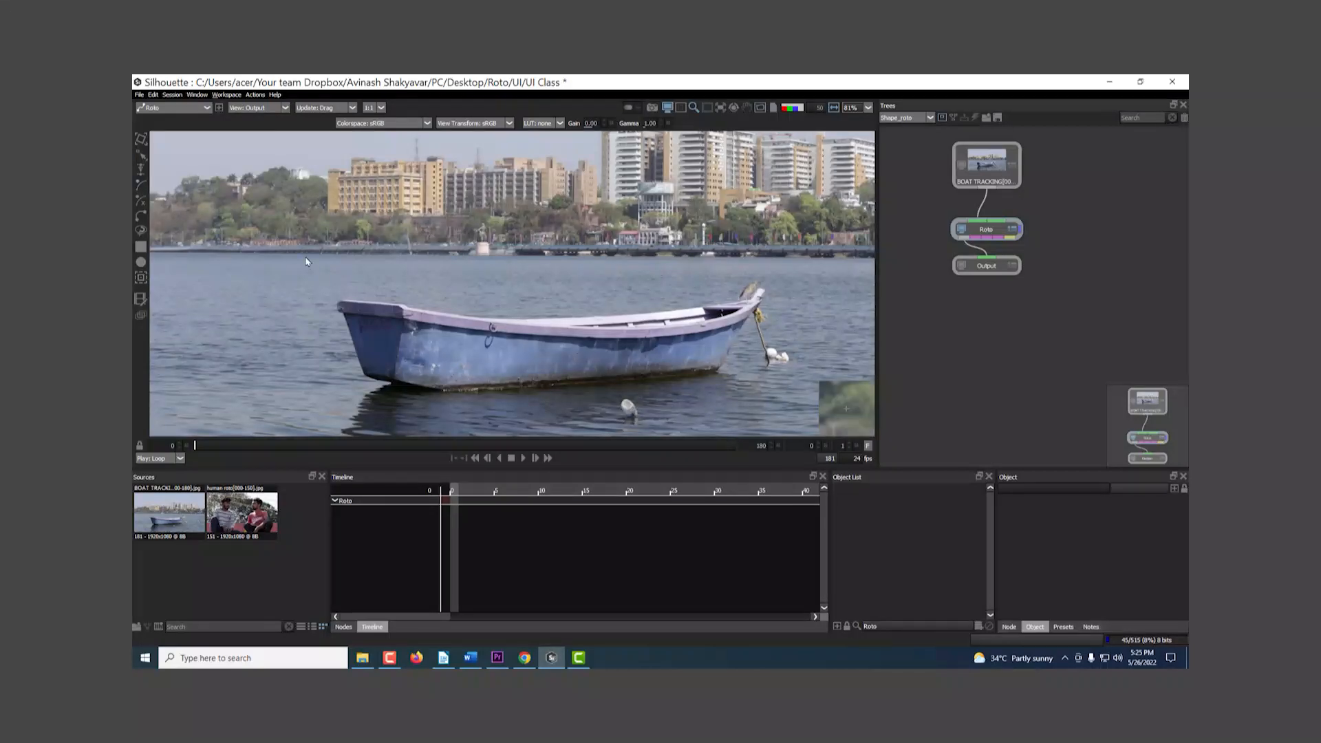
pyautogui.scroll(5, 413, 352)
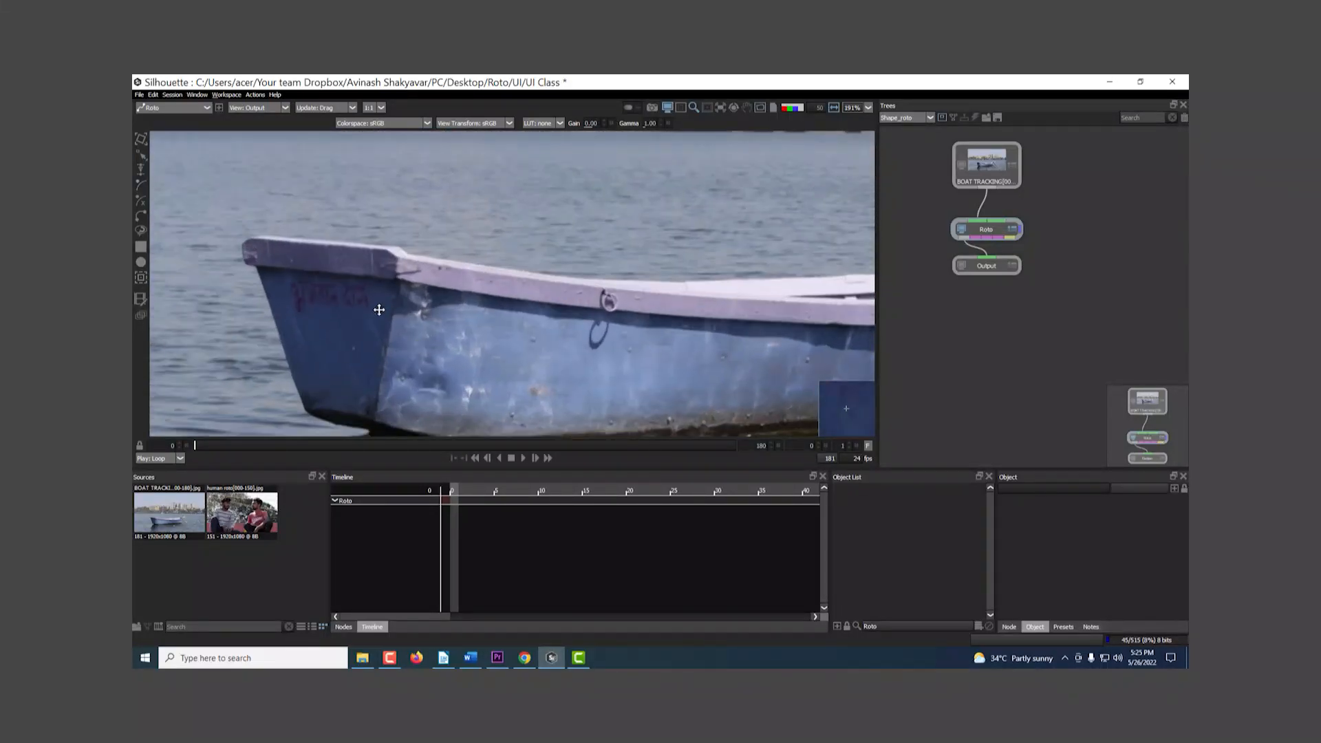
pyautogui.moveTo(379, 310); pyautogui.dragTo(403, 292)
pyautogui.press('Tab')
pyautogui.moveTo(665, 347); pyautogui.dragTo(369, 440)
pyautogui.moveTo(259, 339); pyautogui.dragTo(447, 345)
pyautogui.scroll(1, 447, 345)
pyautogui.scroll(2, 440, 344)
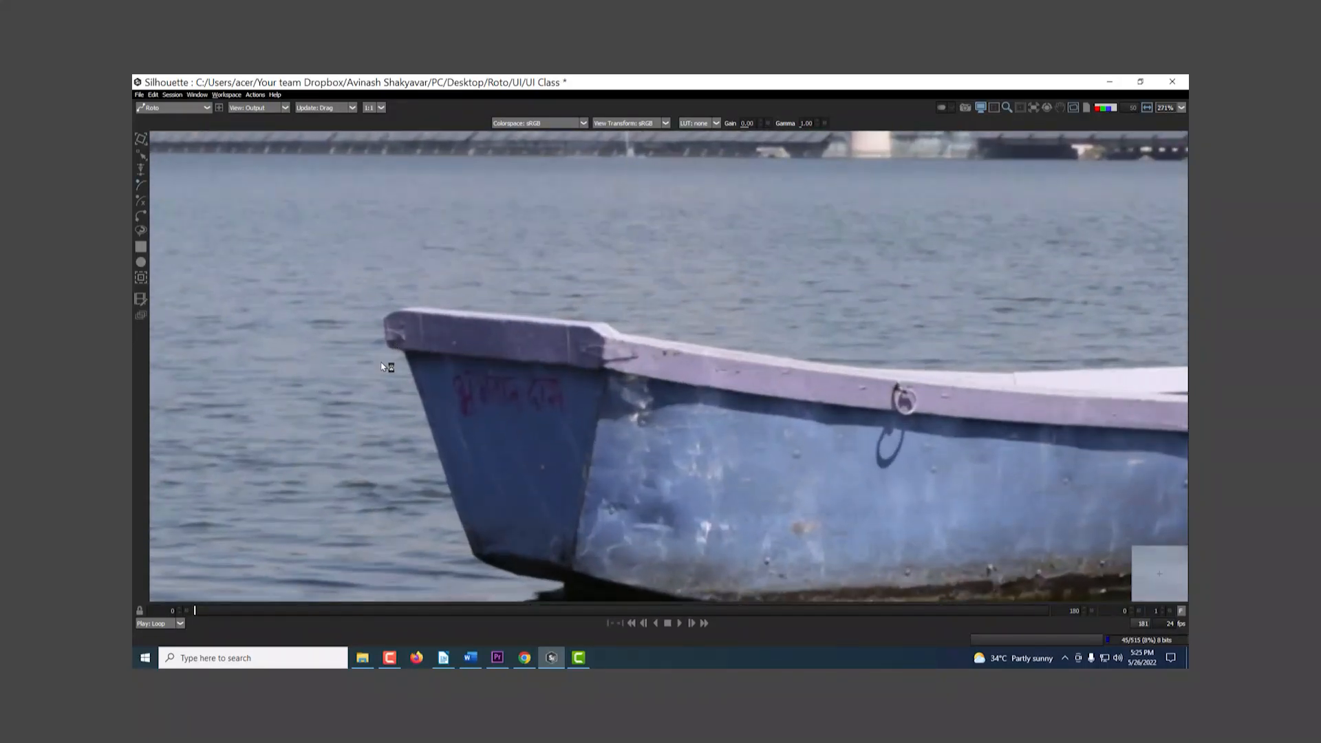
pyautogui.click(404, 351)
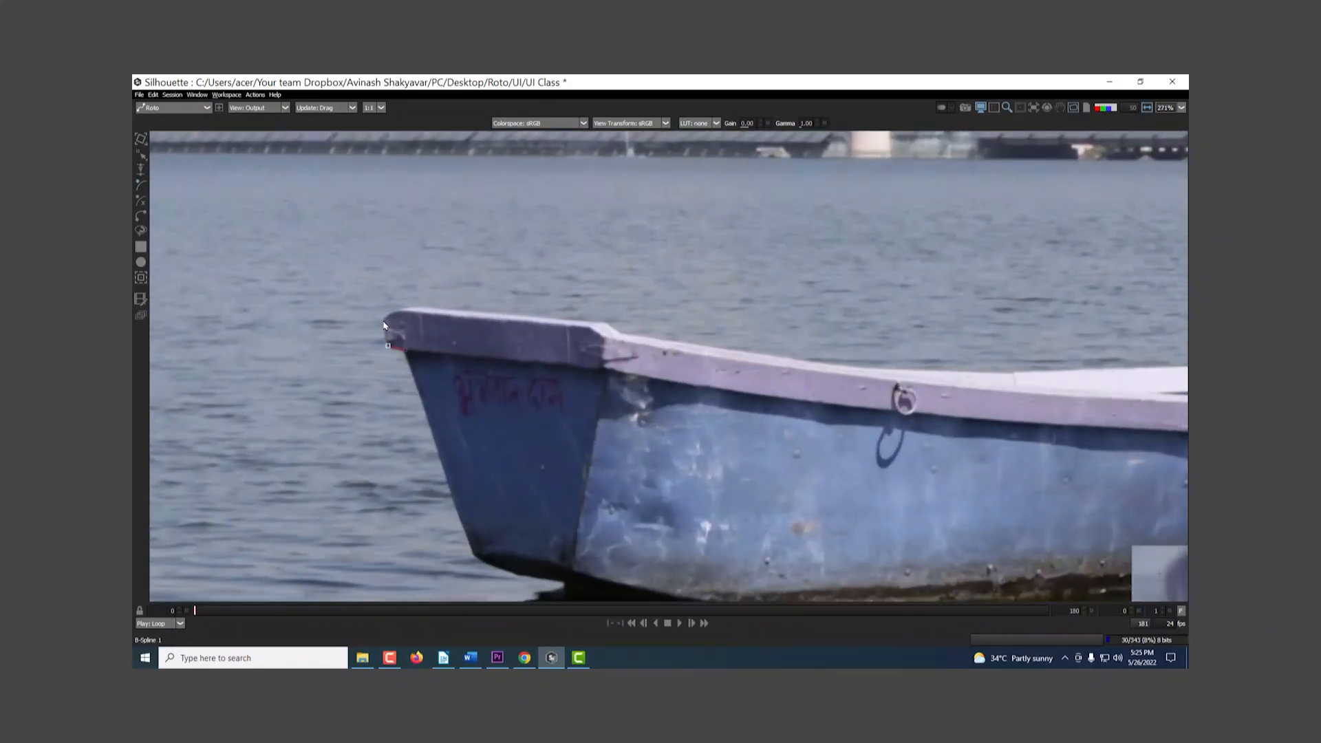
pyautogui.click(609, 334)
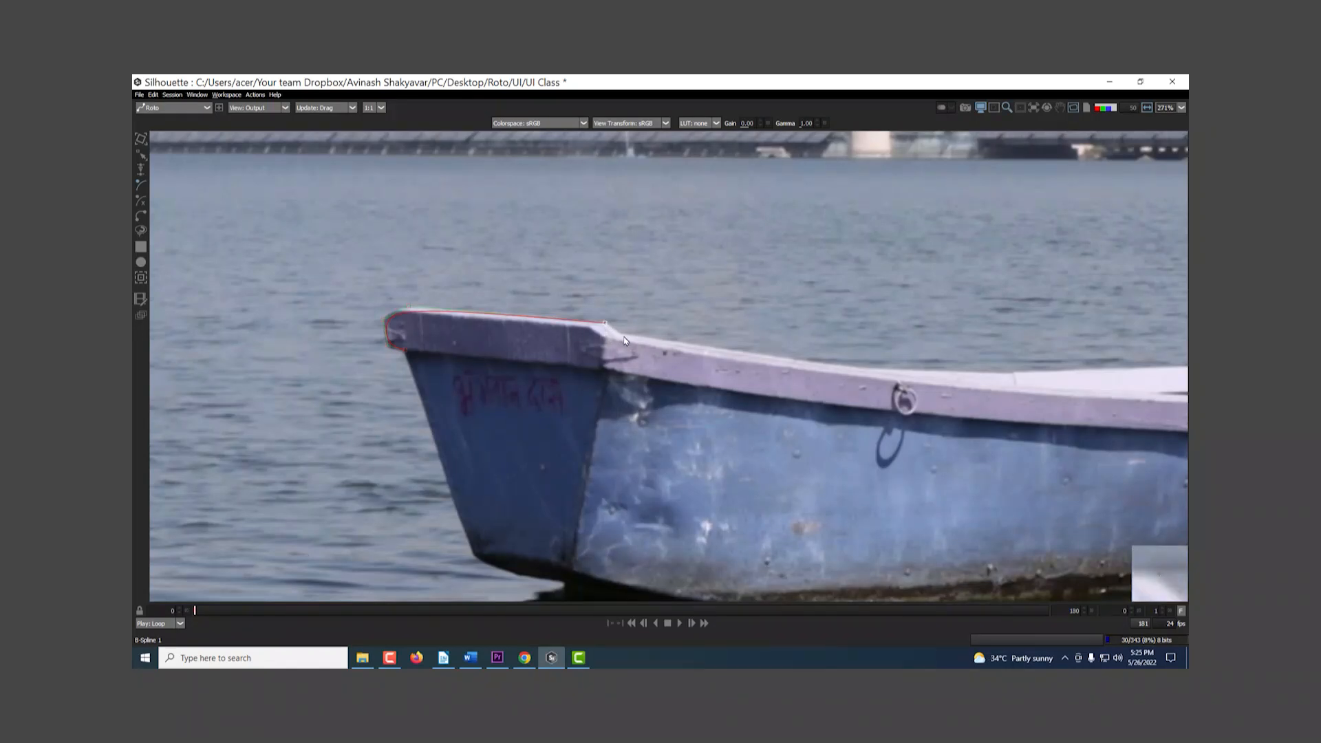
# Continue the B-Spline down the panel's inner edge to the waterline, along its bottom and up to the starting point, closing the shape
pyautogui.click(560, 523)
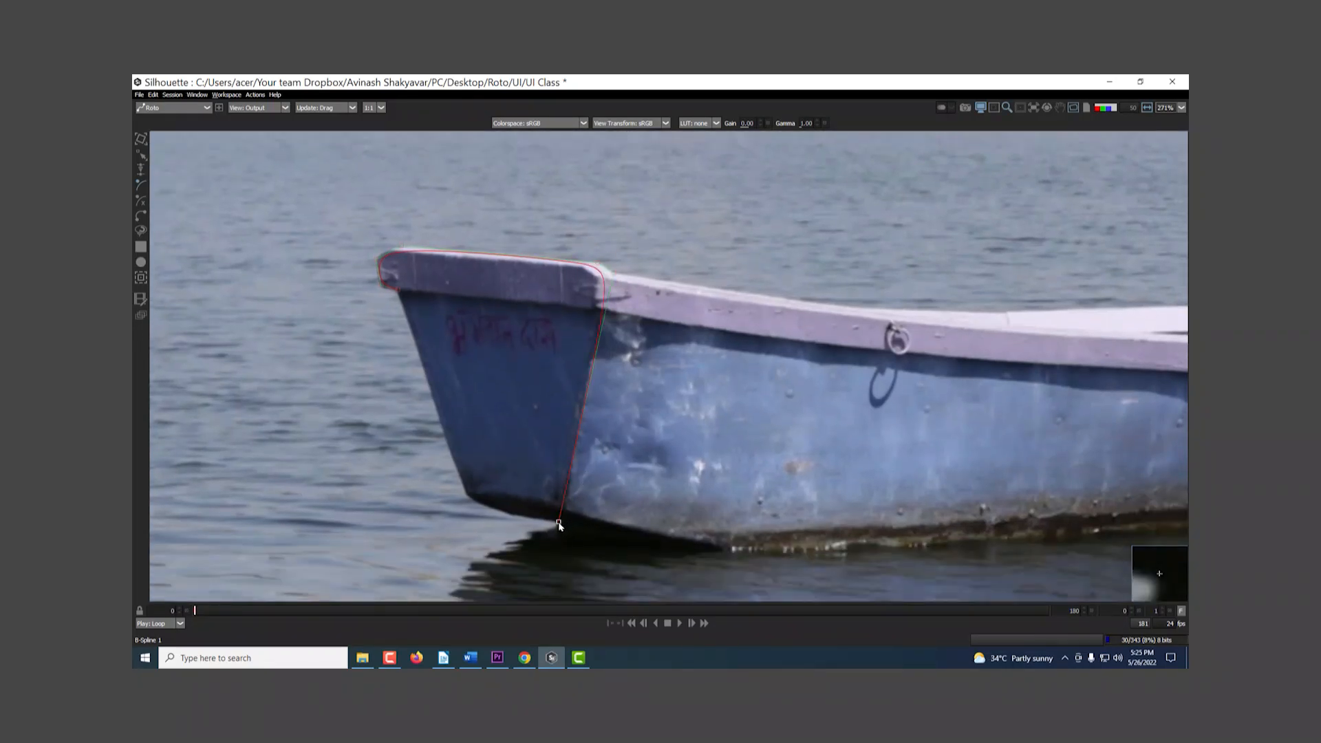
pyautogui.click(468, 498)
pyautogui.click(397, 290)
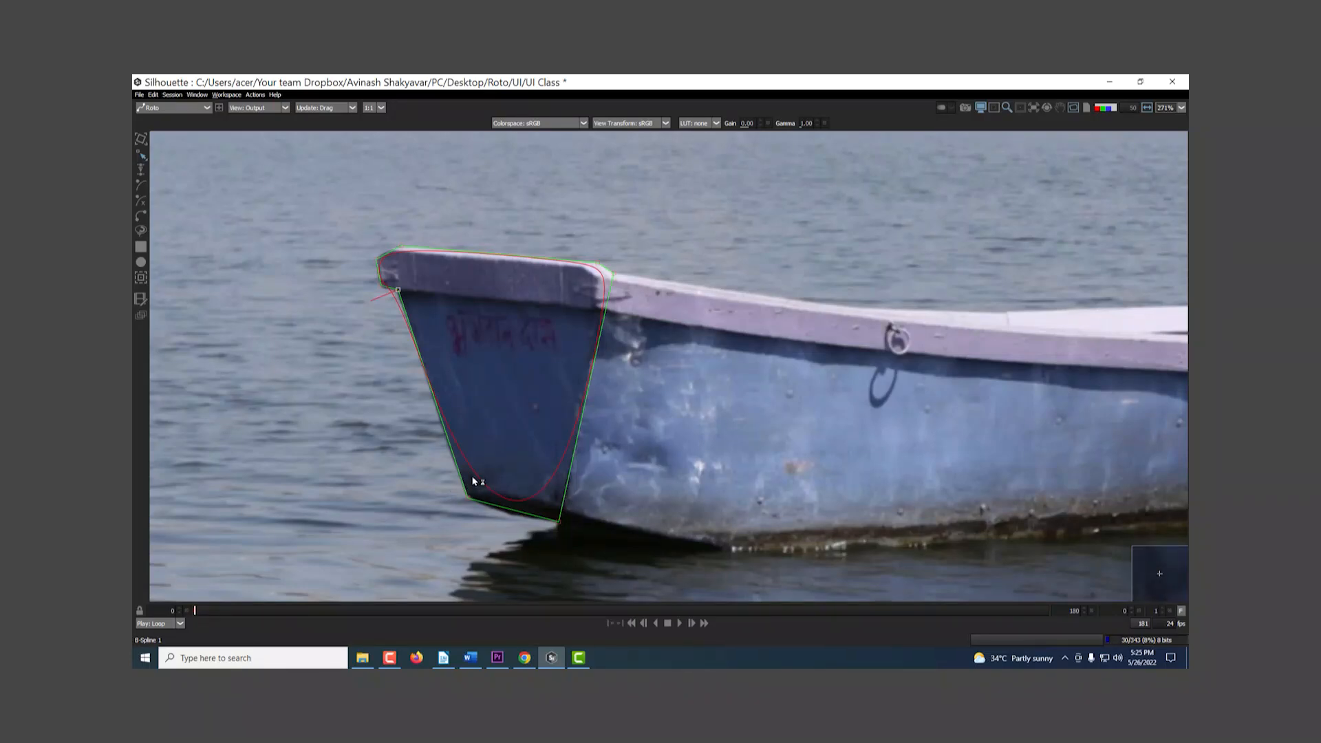
# Add points near the B-Spline's two lower corners and adjust the corner points so the curve follows the panel's bottom edge
pyautogui.keyDown('alt'); pyautogui.click(455, 471); pyautogui.keyUp('alt')
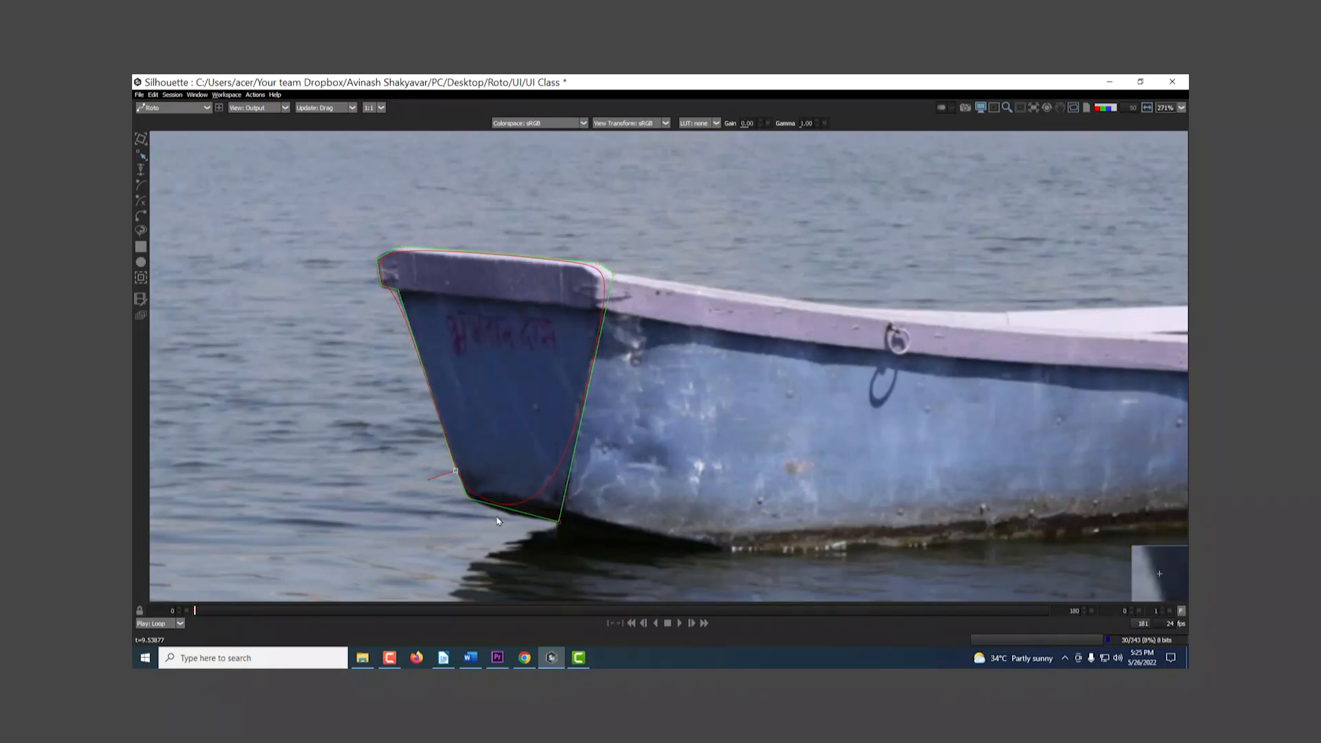
pyautogui.keyDown('alt'); pyautogui.click(566, 470); pyautogui.keyUp('alt')
pyautogui.moveTo(566, 473); pyautogui.dragTo(567, 507)
pyautogui.keyDown('alt'); pyautogui.click(470, 511); pyautogui.keyUp('alt')
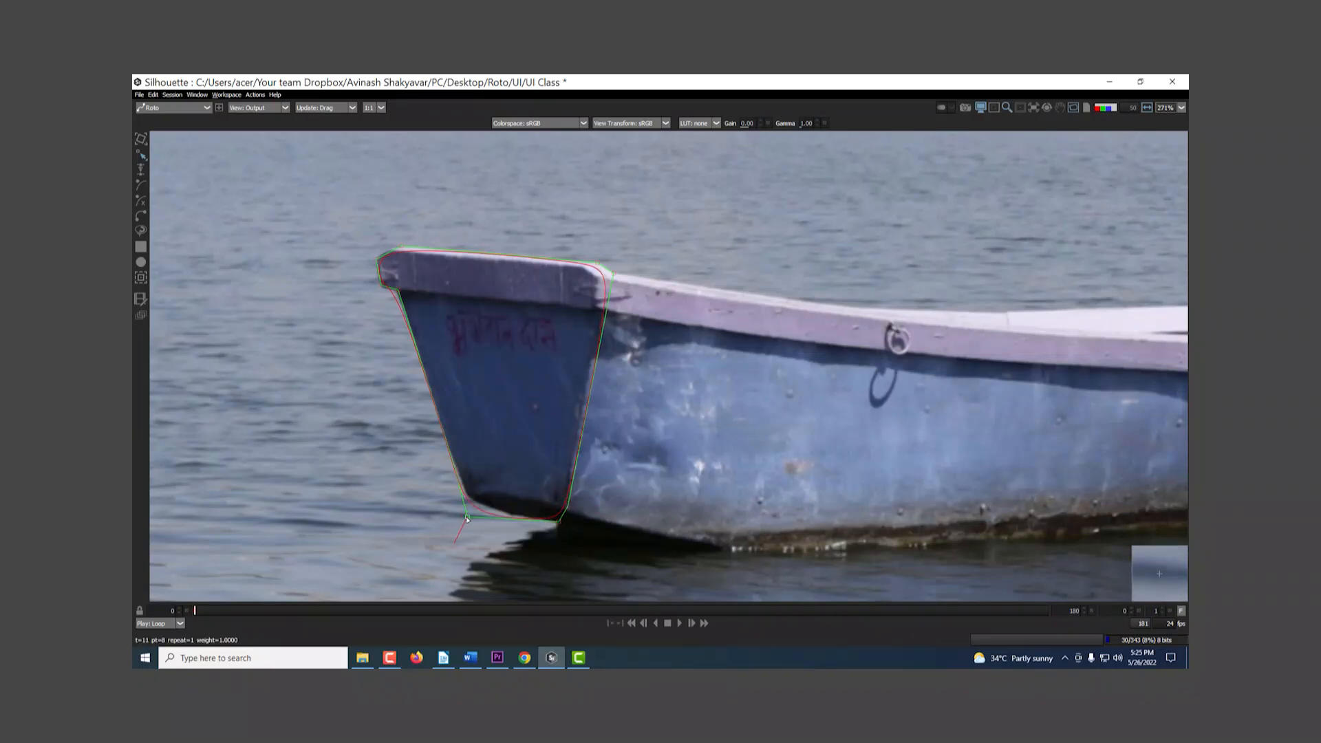
pyautogui.click(559, 525)
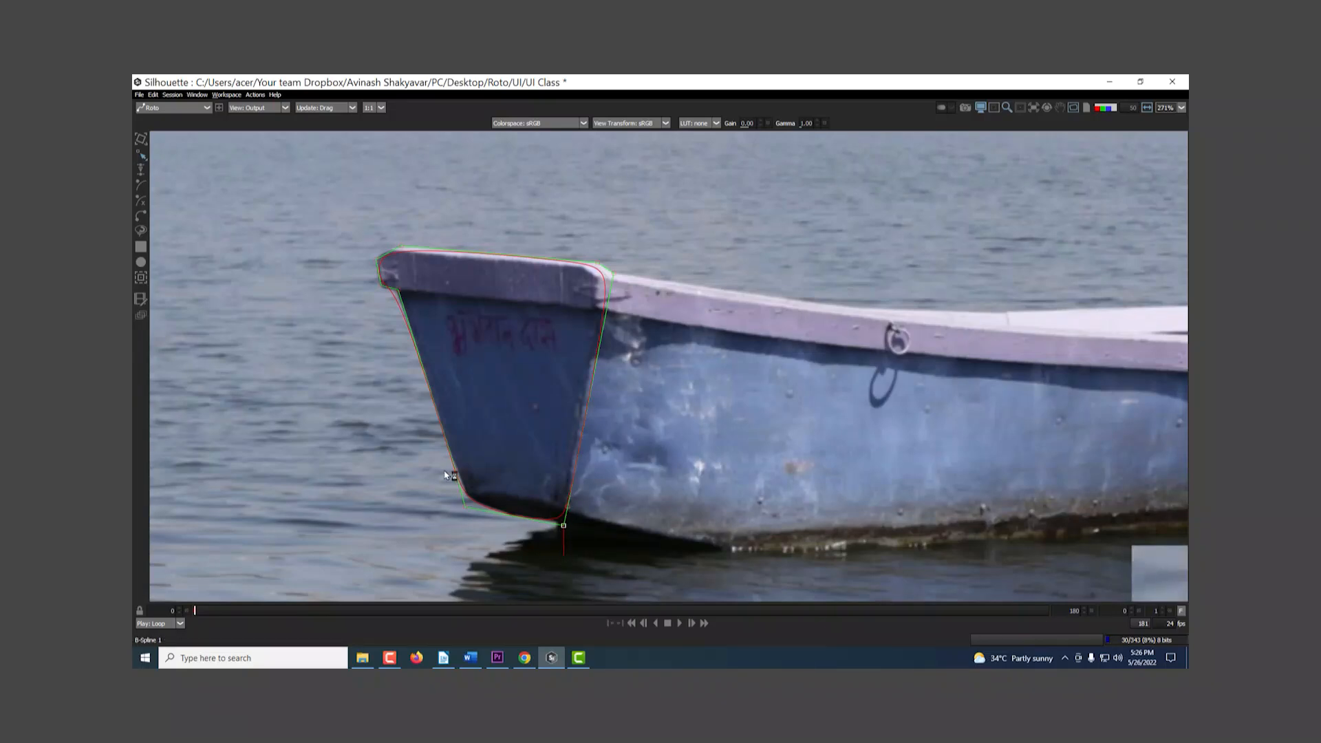
# Set the point on the panel's lower outer edge to B-Spline, then deselect the finished panel shape
pyautogui.scroll(3, 455, 475)
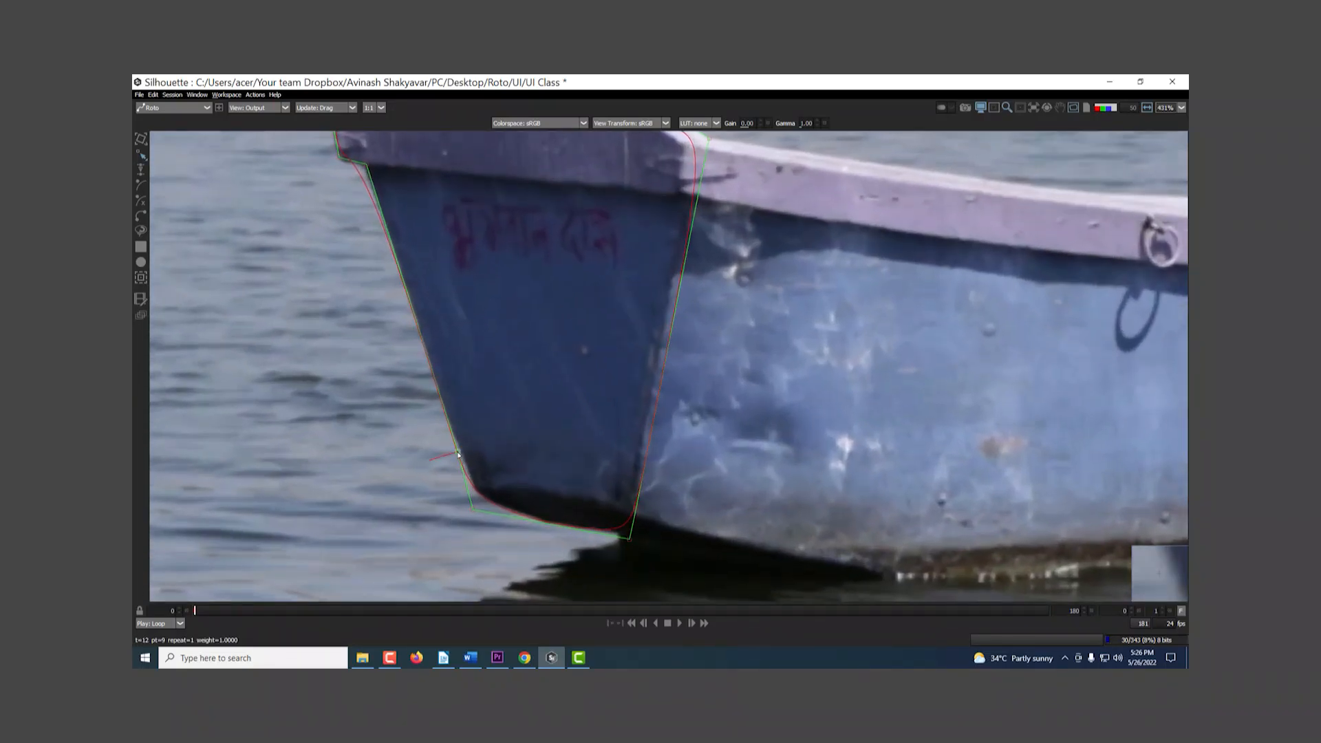
pyautogui.rightClick(459, 454)
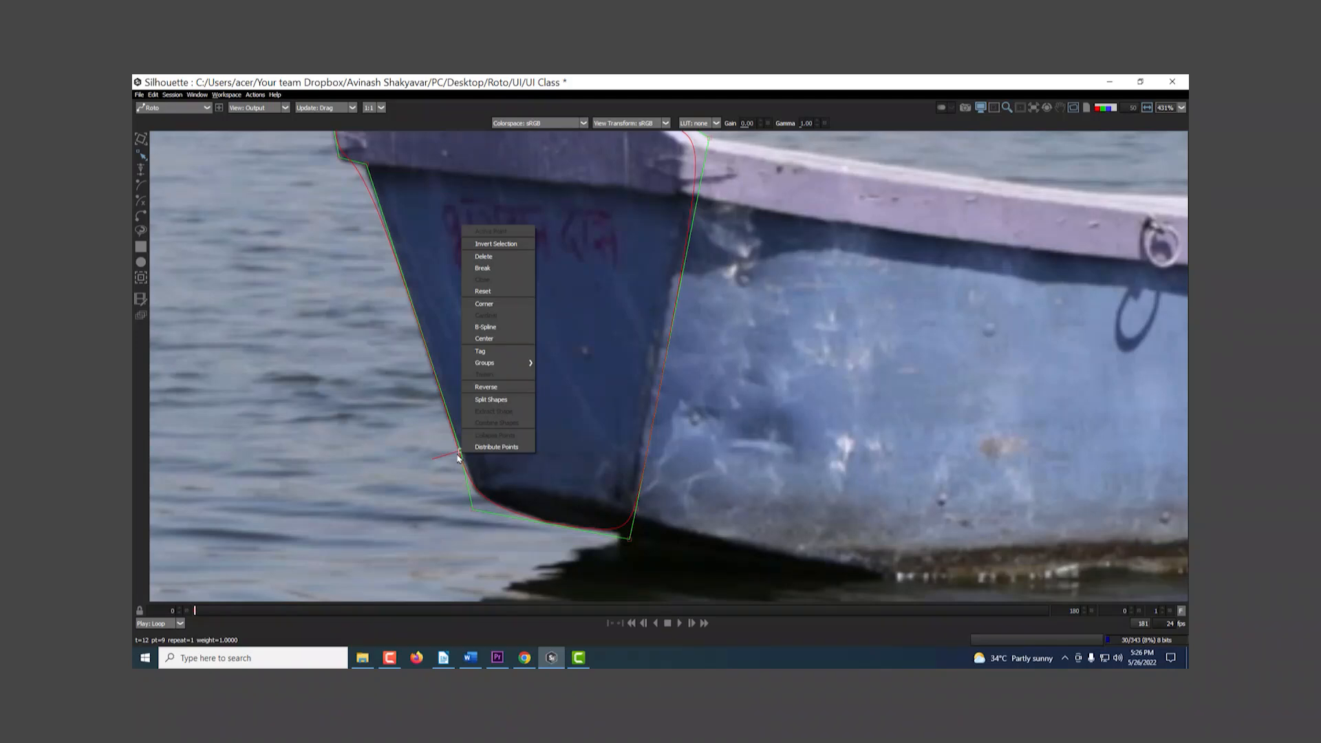
pyautogui.click(485, 328)
pyautogui.moveTo(450, 466); pyautogui.dragTo(436, 471)
pyautogui.scroll(-5, 449, 468)
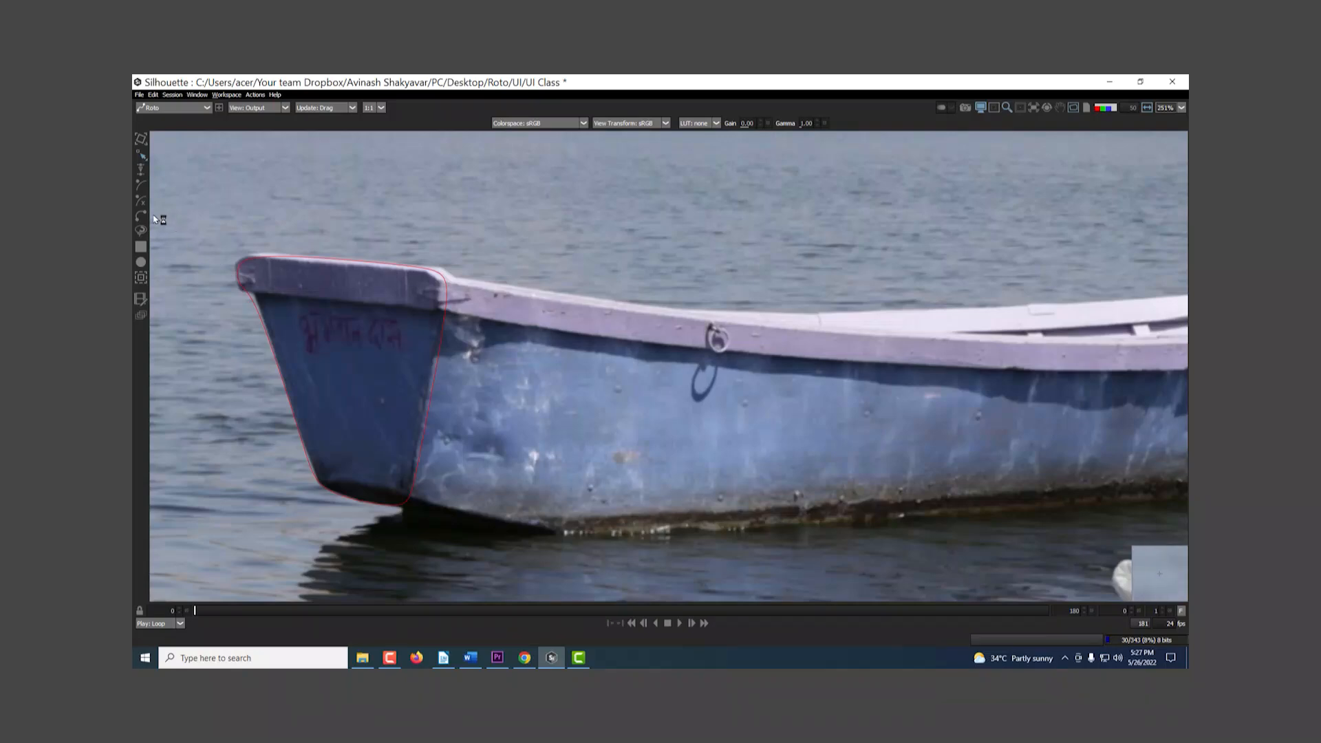
# Draw a closed X-Spline around the near part of the hull side, along the upper rim, down the side and back along the waterline
pyautogui.click(143, 201)
pyautogui.click(533, 286)
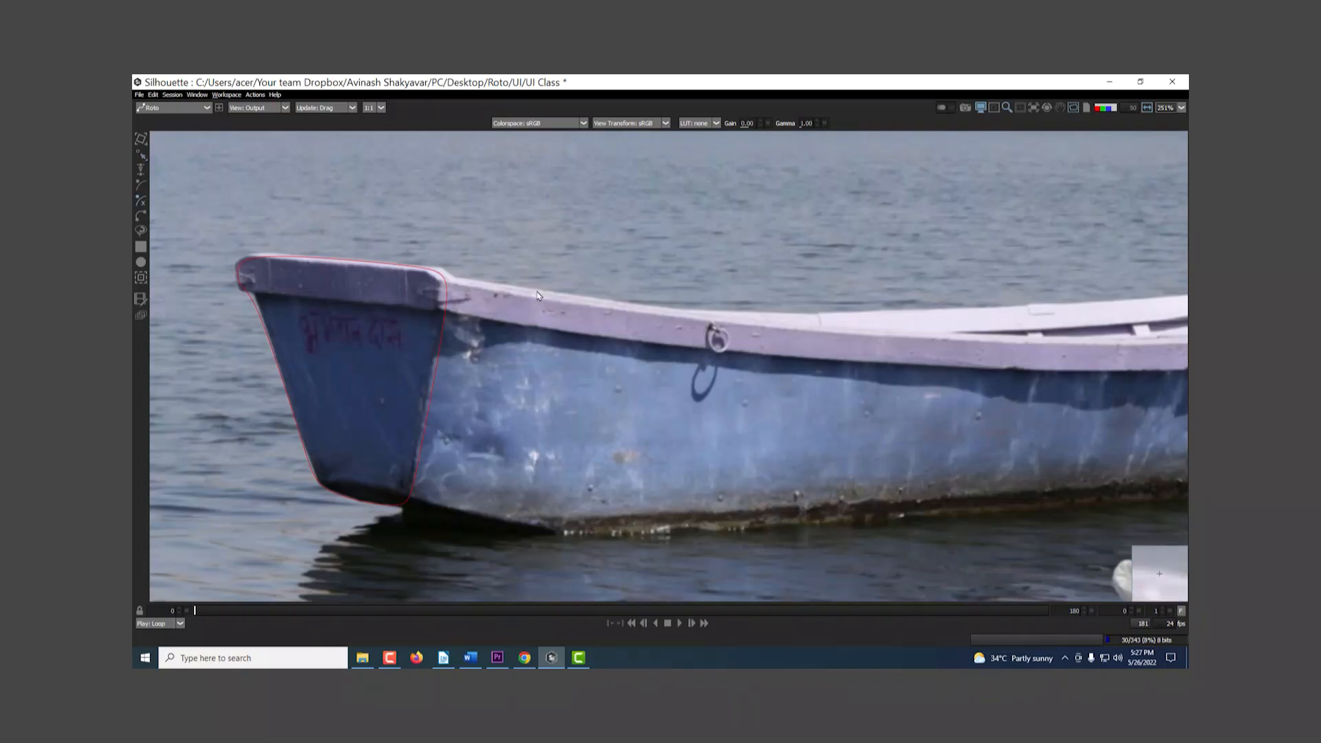
pyautogui.click(996, 307)
pyautogui.click(985, 513)
pyautogui.click(620, 534)
pyautogui.click(436, 505)
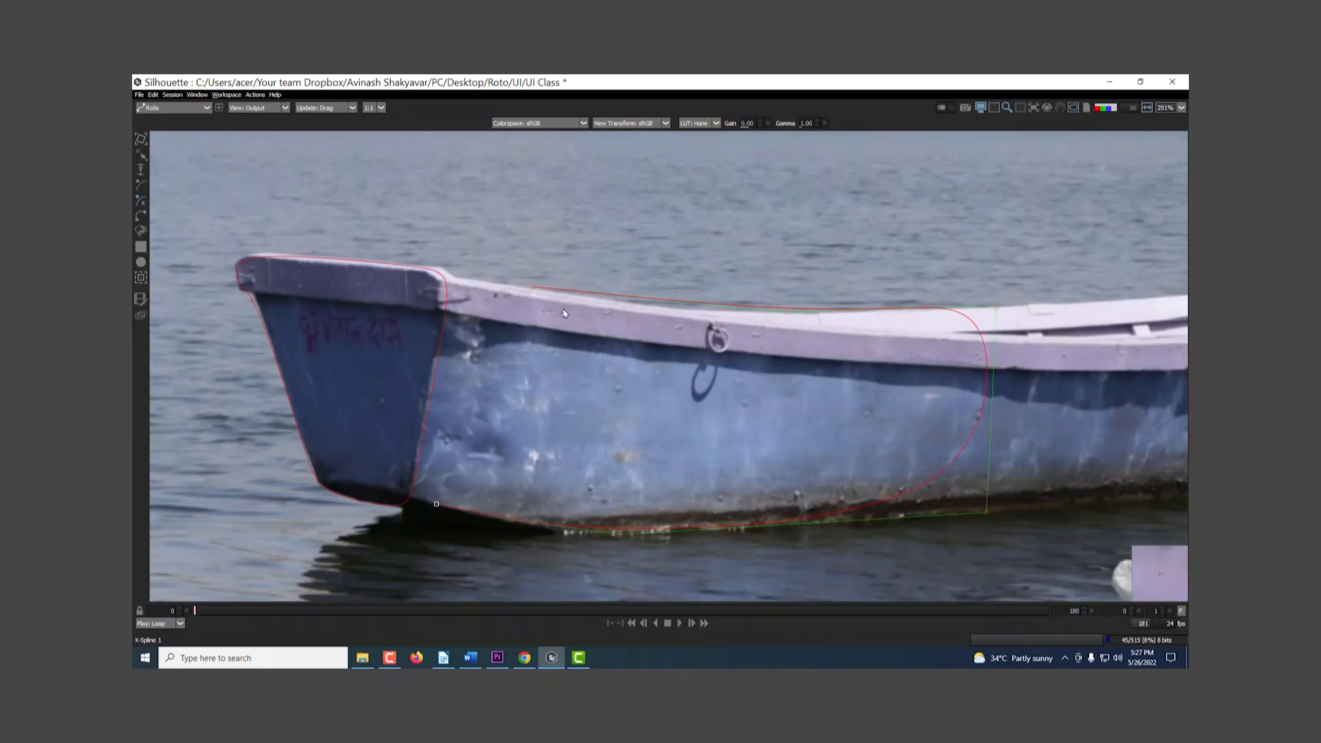
pyautogui.click(534, 289)
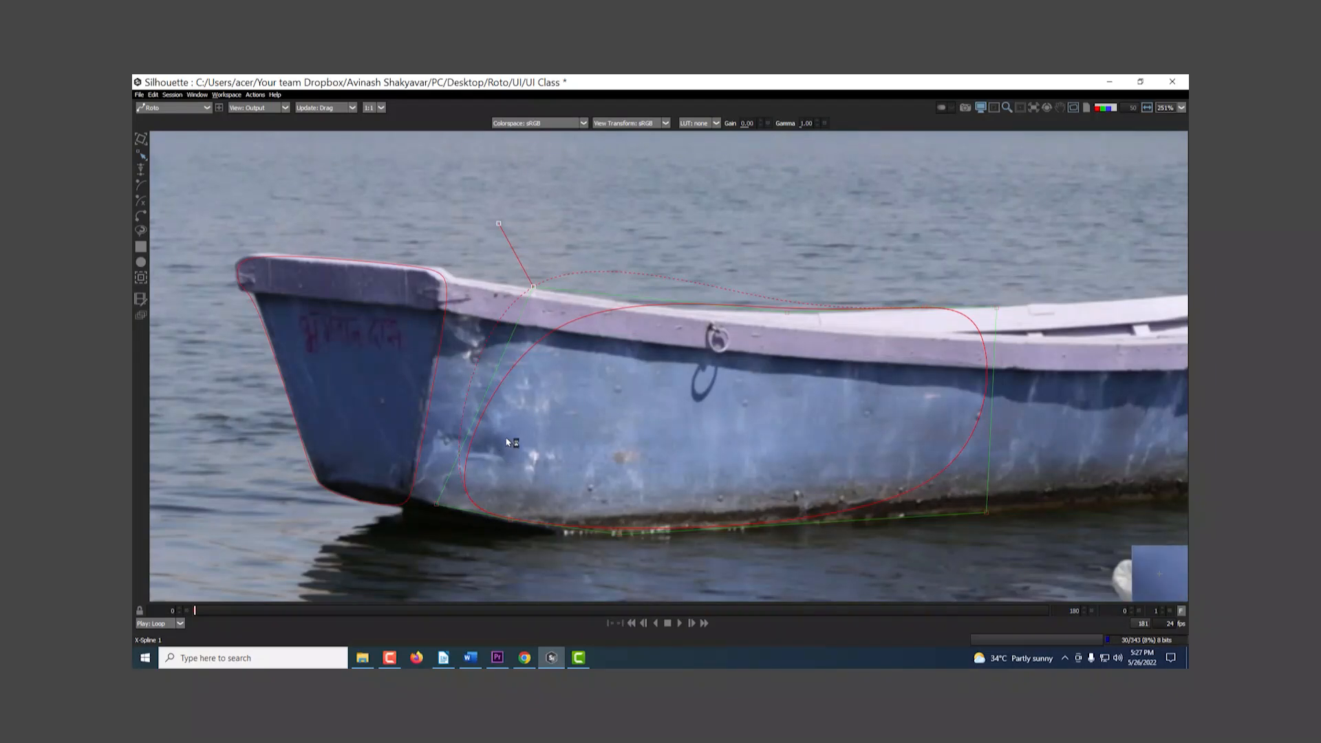
# Set the X-Spline's starting point on the rim to B-Spline and move it along the rim toward the end panel
pyautogui.rightClick(539, 289)
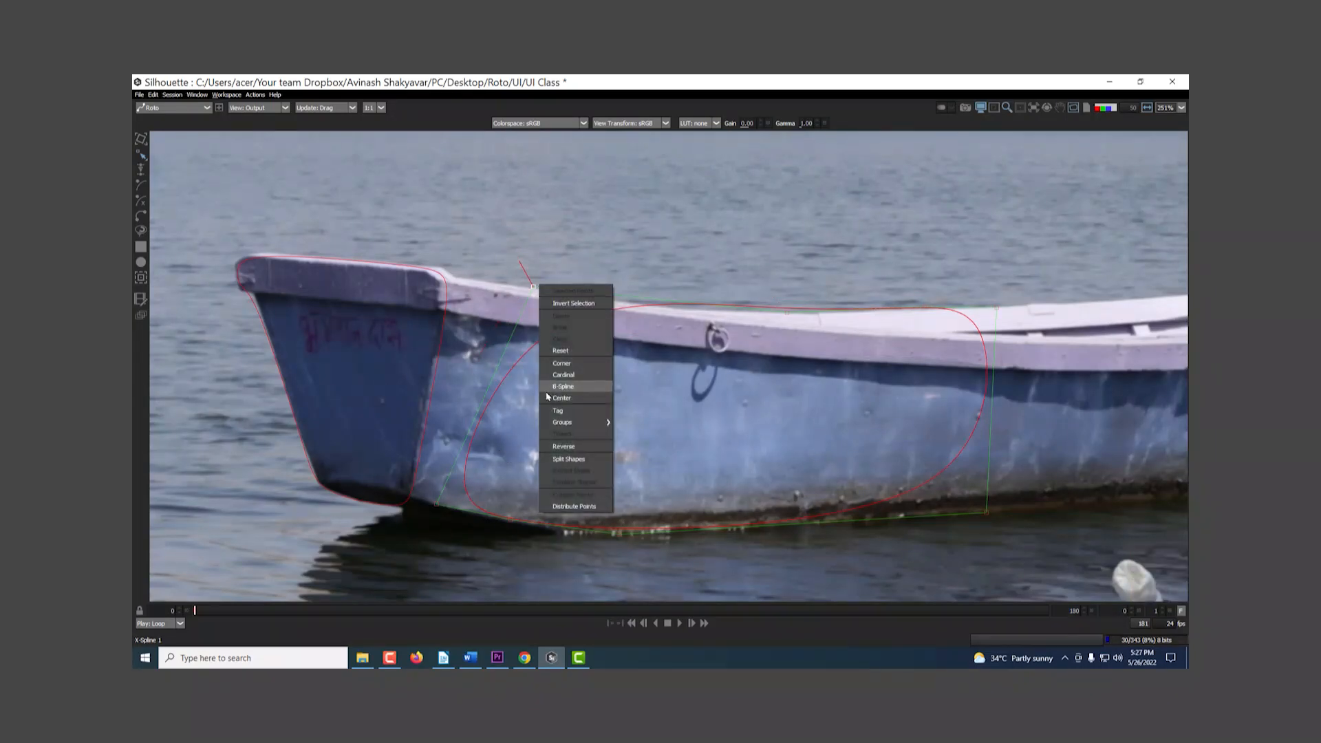
pyautogui.click(565, 387)
pyautogui.moveTo(536, 289); pyautogui.dragTo(469, 283)
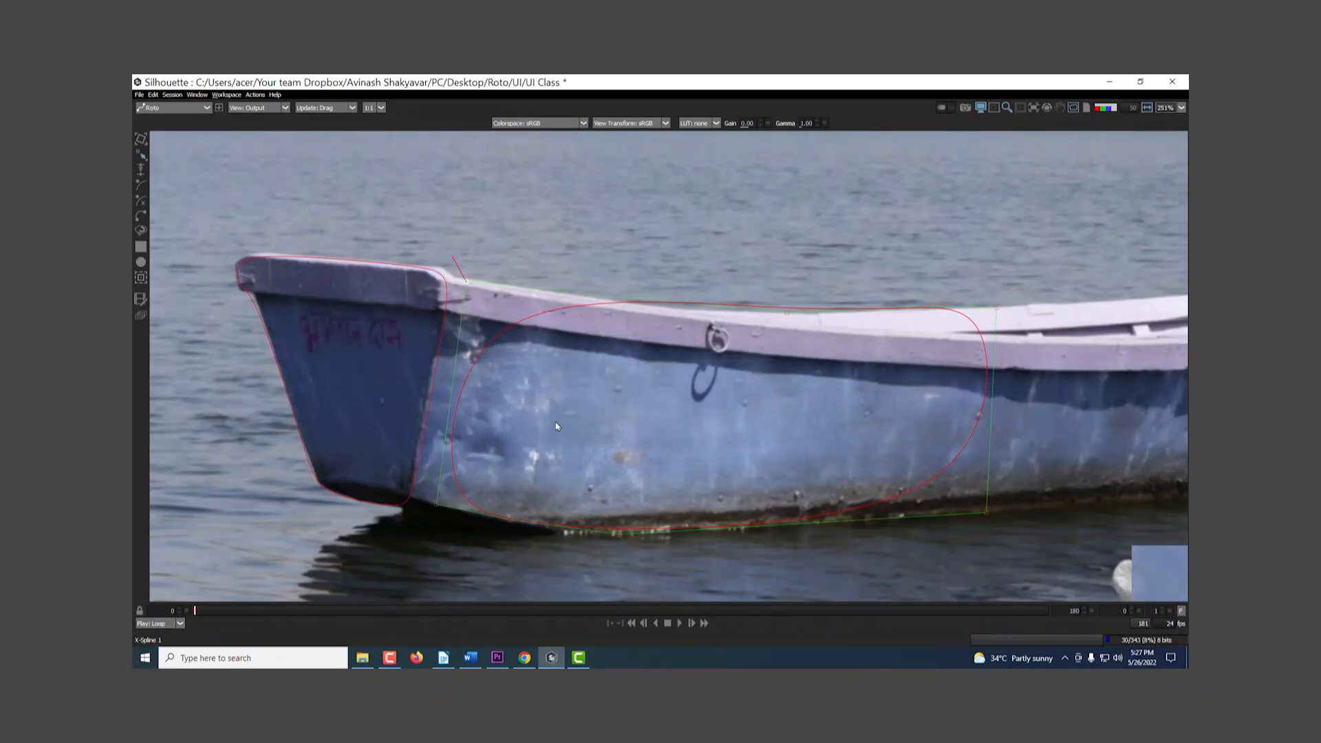
# Change the X-Spline's rim point beside the end panel to Cardinal and reposition it where the rim meets the panel
pyautogui.rightClick(472, 292)
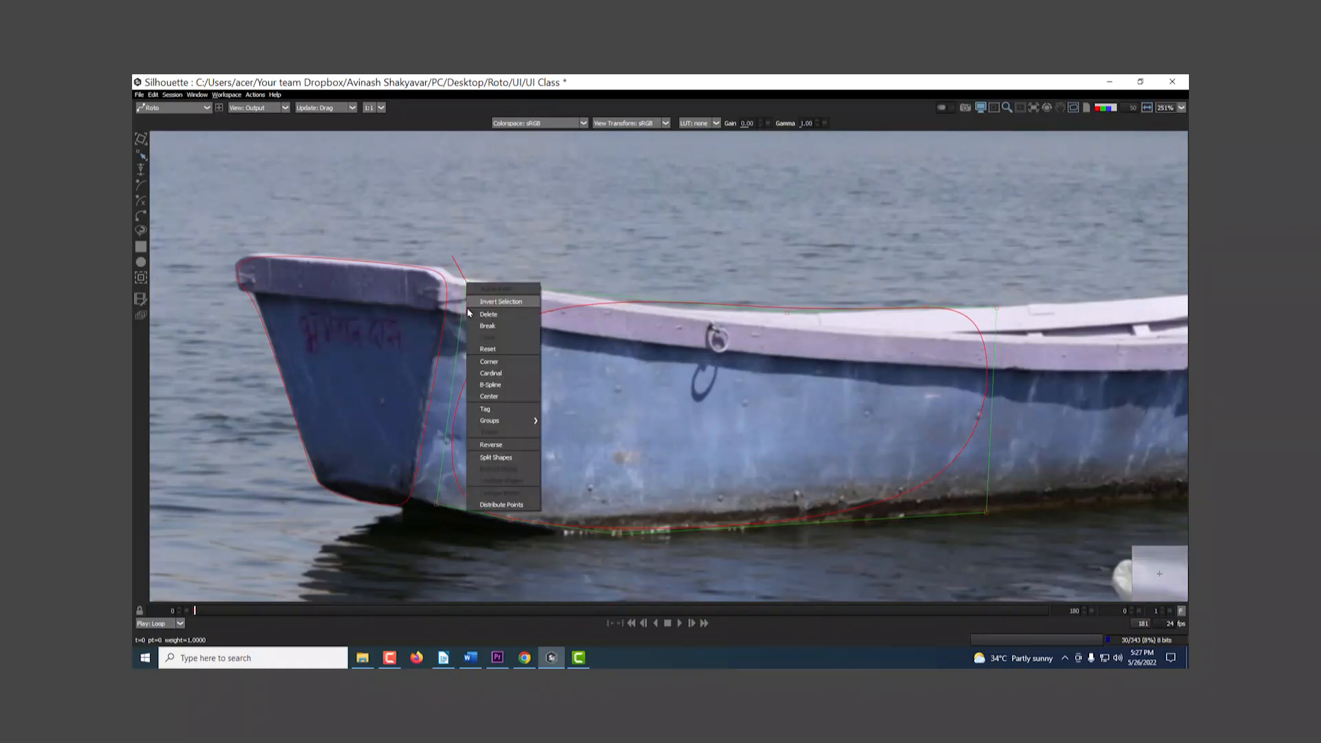
pyautogui.click(495, 373)
pyautogui.moveTo(467, 283); pyautogui.dragTo(501, 297)
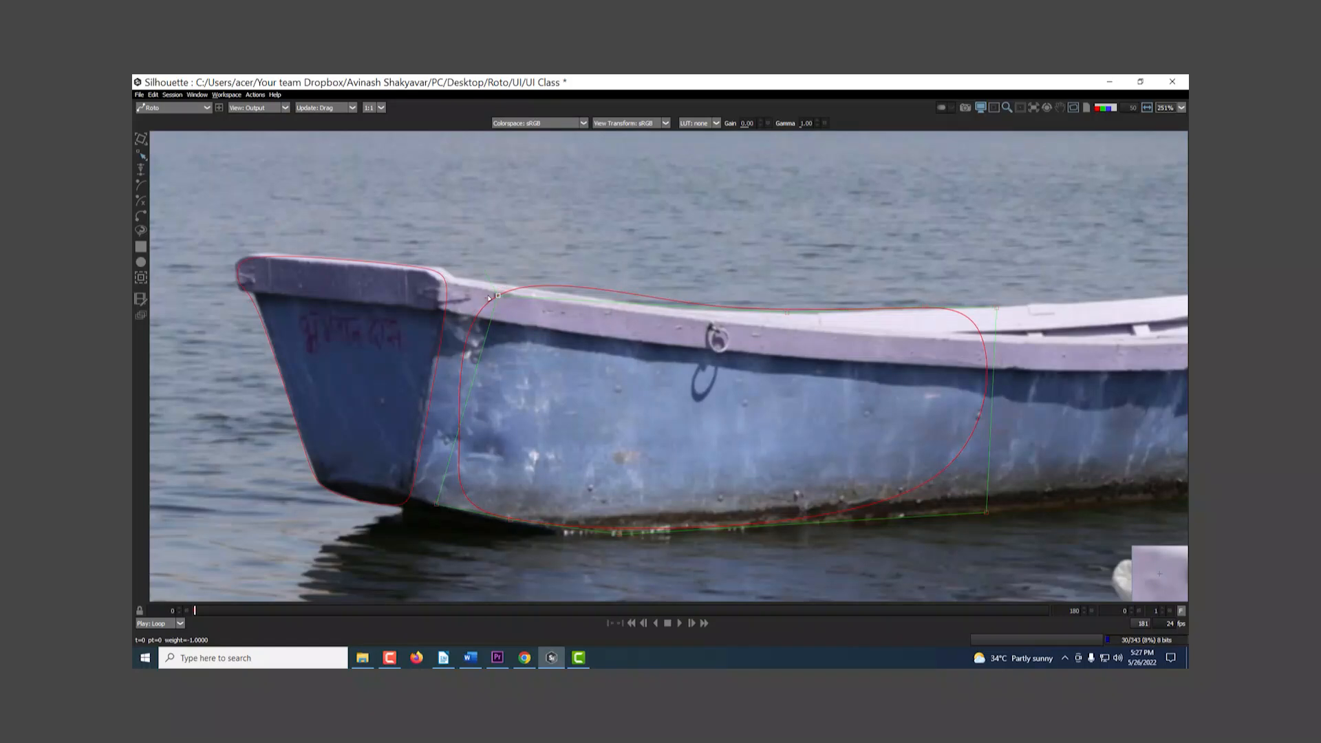
pyautogui.moveTo(496, 296); pyautogui.dragTo(462, 305)
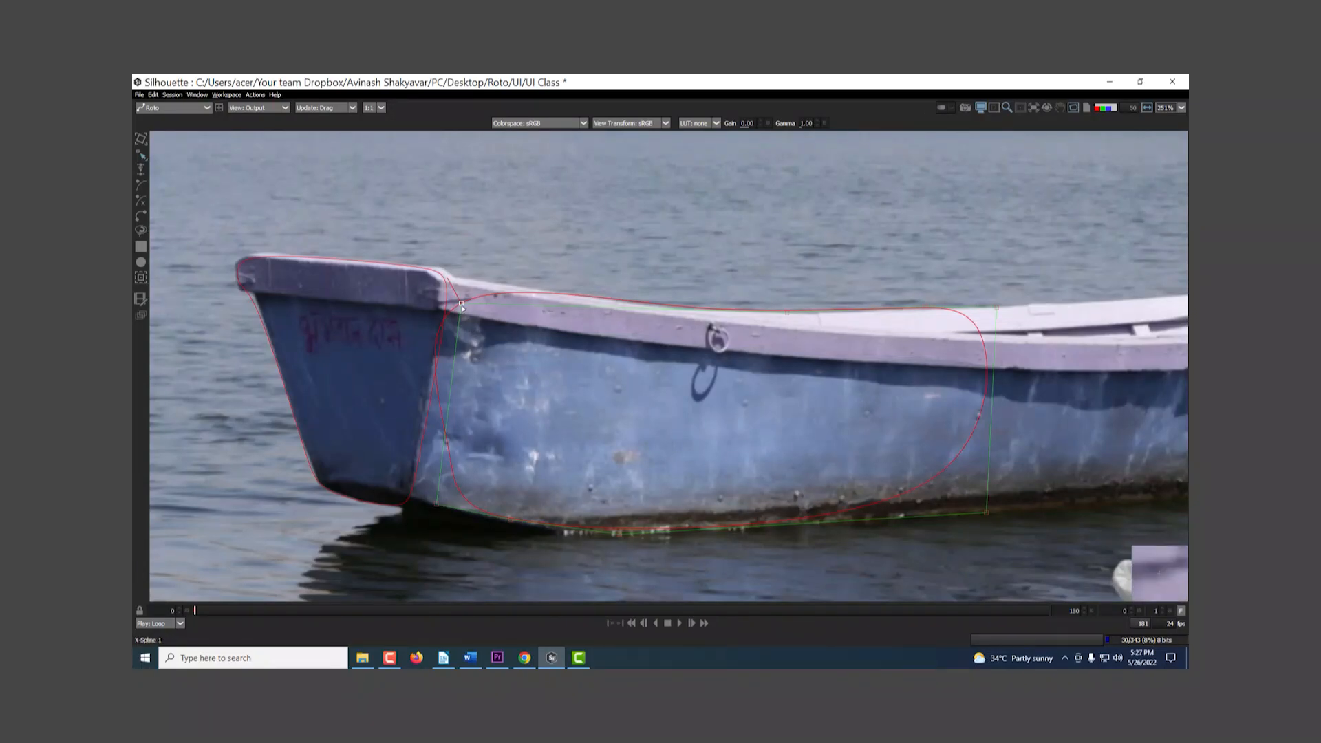
pyautogui.click(141, 216)
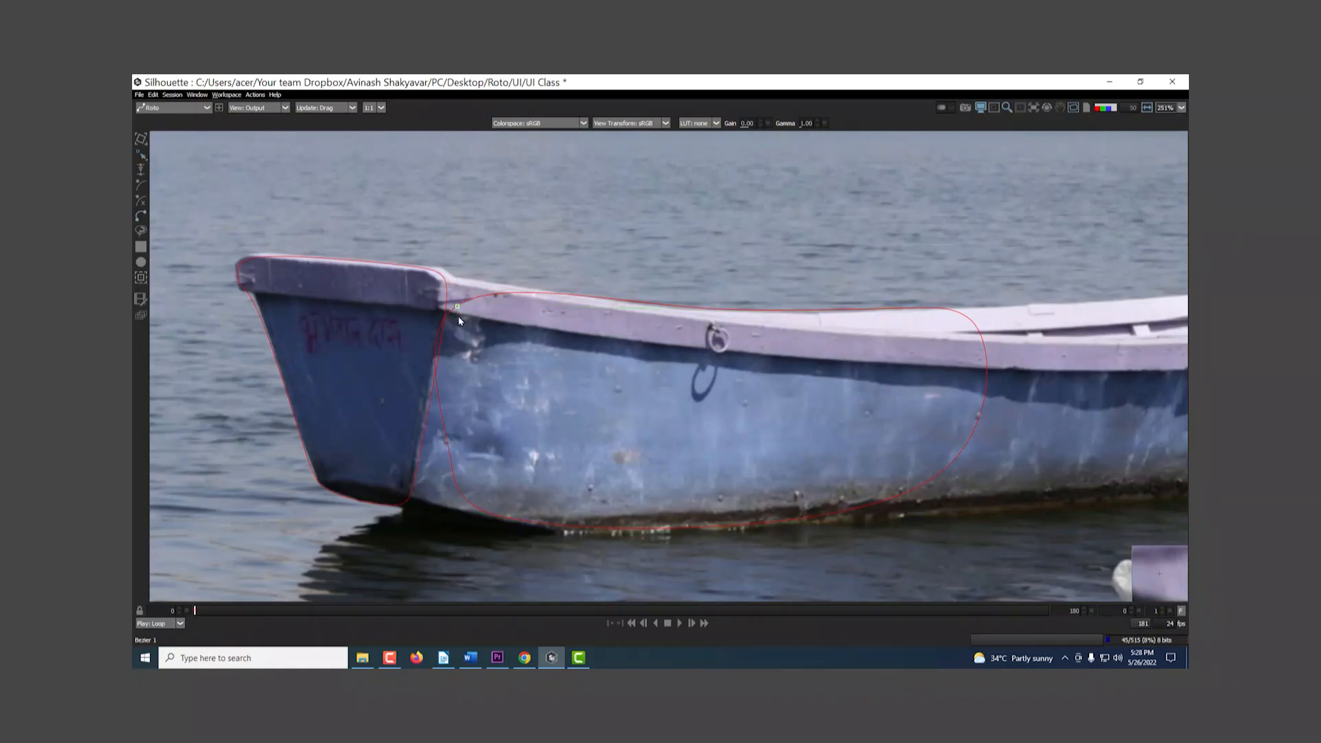
pyautogui.press('x')
pyautogui.moveTo(507, 195); pyautogui.dragTo(565, 182)
pyautogui.hotkey('ctrl', 'z')
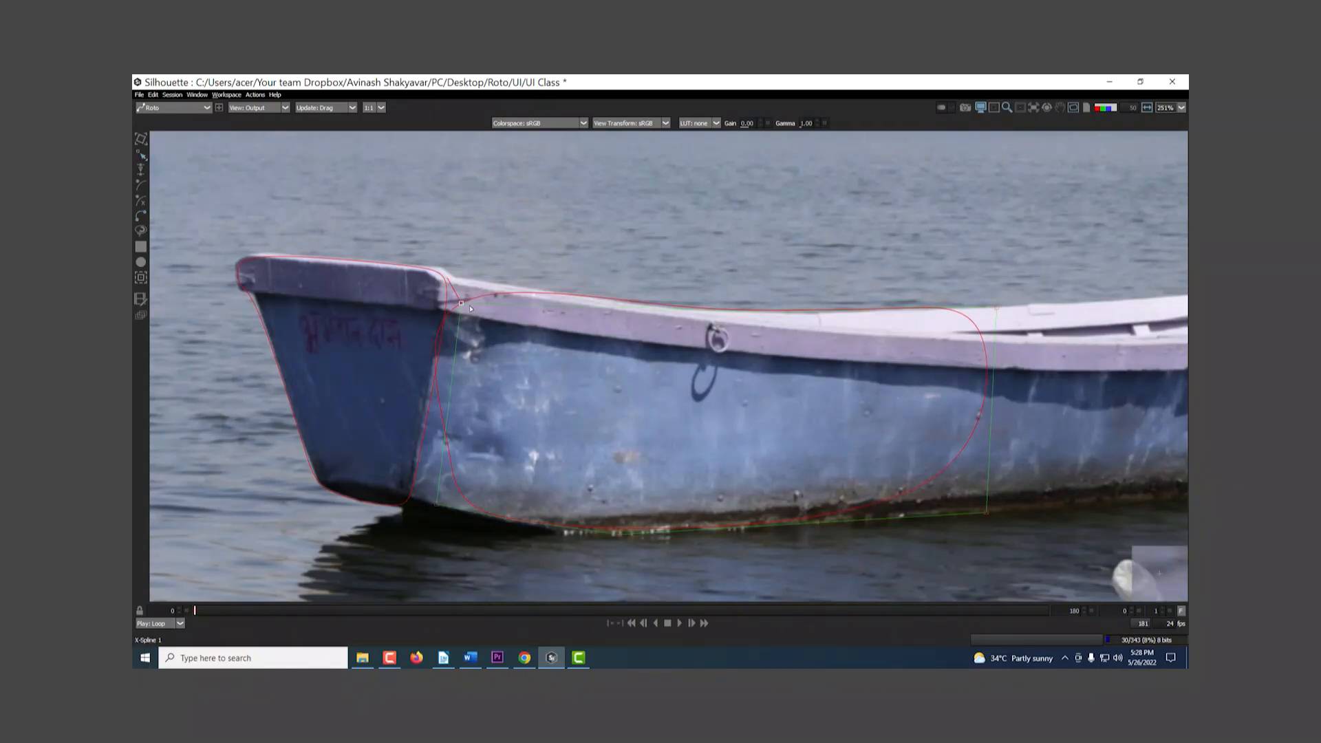
# Reposition the X-Spline's Cardinal point along the rim, placing it on the rim's top edge next to the end panel
pyautogui.click(463, 303)
pyautogui.moveTo(461, 303); pyautogui.dragTo(510, 303)
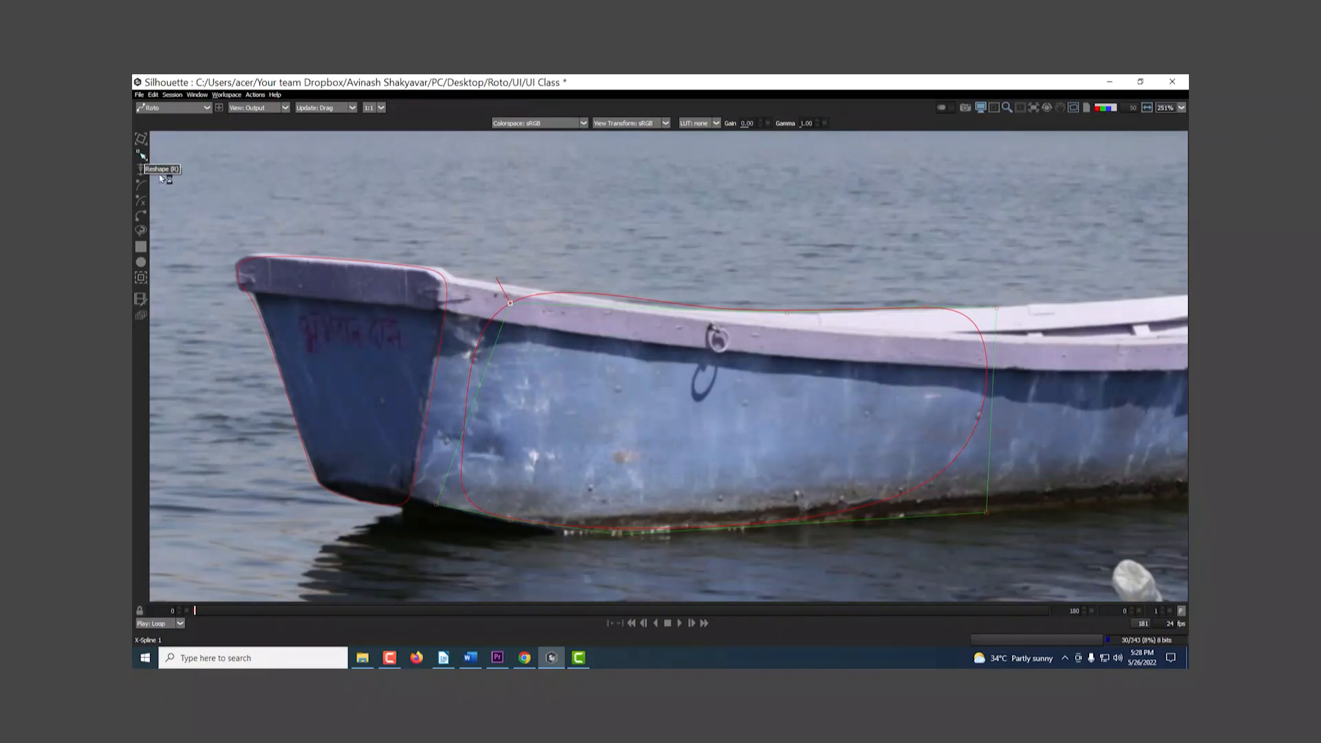
pyautogui.moveTo(510, 303); pyautogui.dragTo(473, 287)
# Change the X-Spline's upper point at the far end of the traced rim to Corner
pyautogui.moveTo(996, 308); pyautogui.dragTo(979, 338)
pyautogui.hotkey('ctrl', 'z')
pyautogui.rightClick(1004, 309)
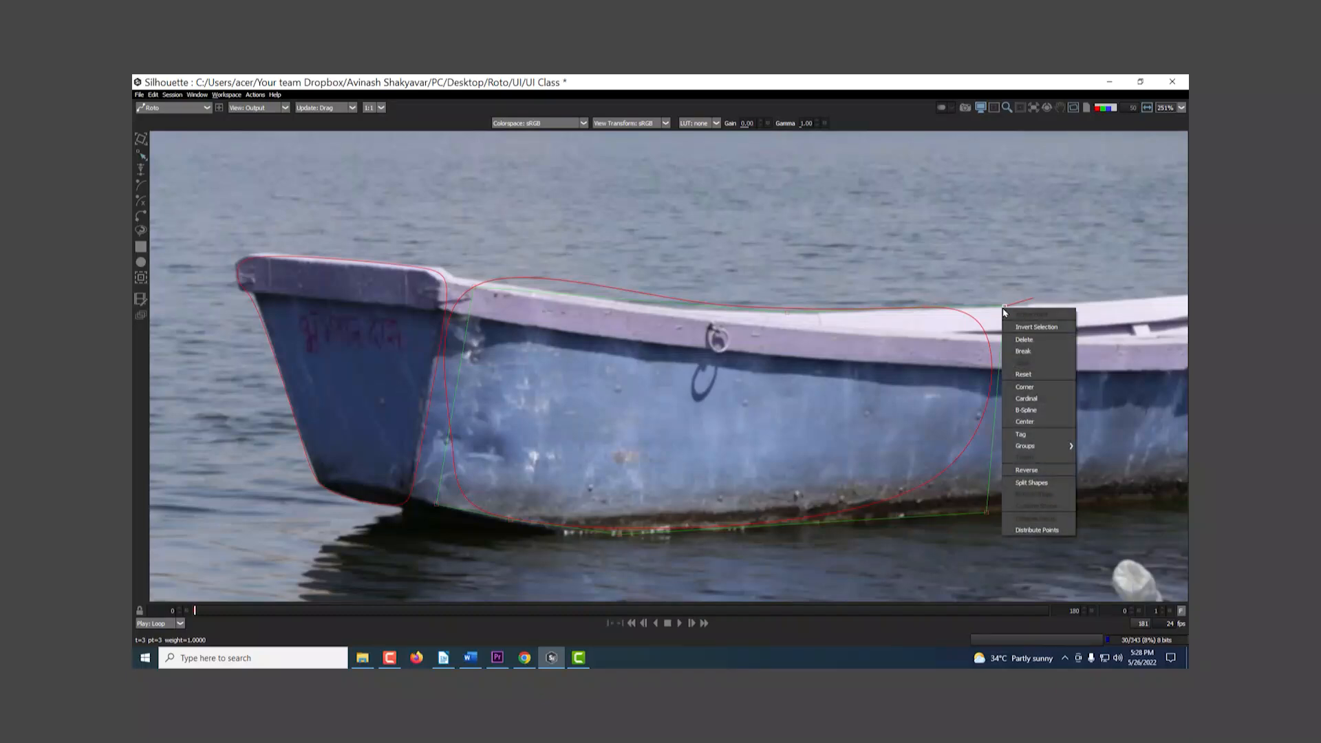
pyautogui.click(1015, 385)
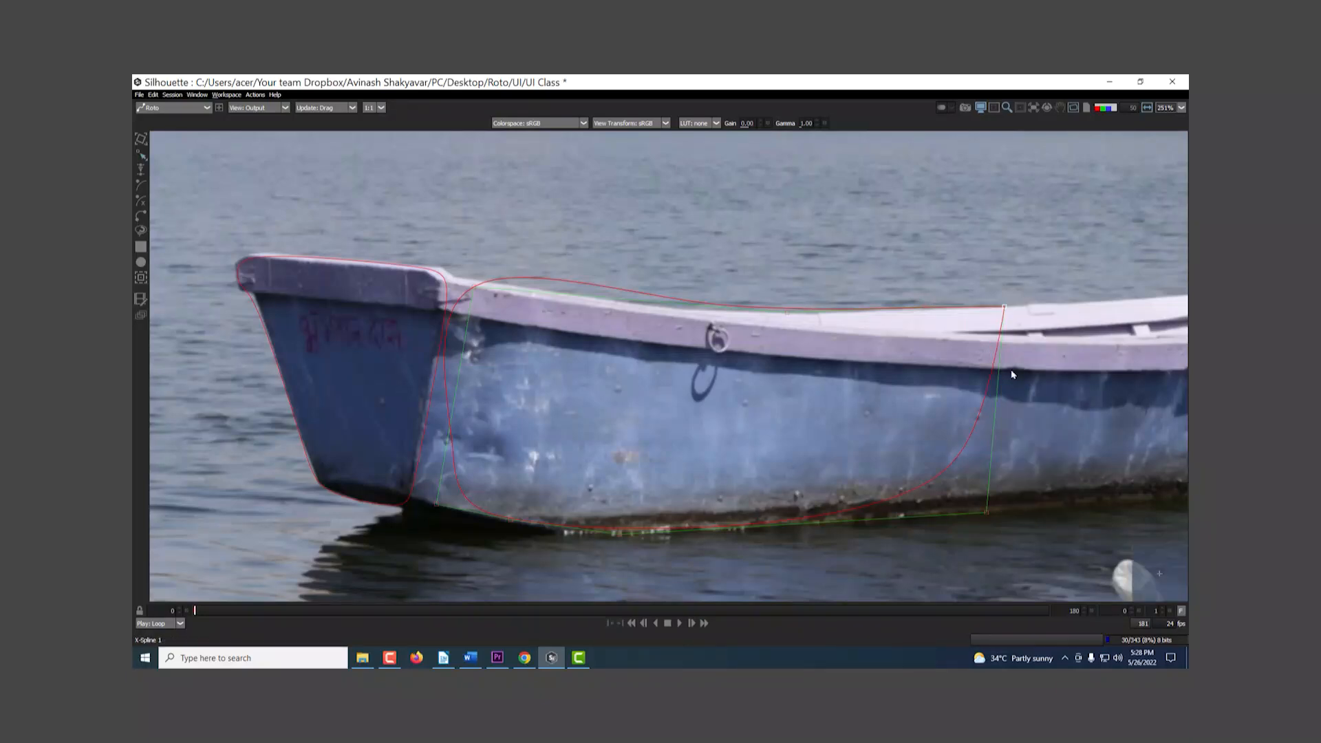
# Move the X-Spline's upper far-end point slightly outward along the rim and change it to B-Spline
pyautogui.rightClick(1003, 313)
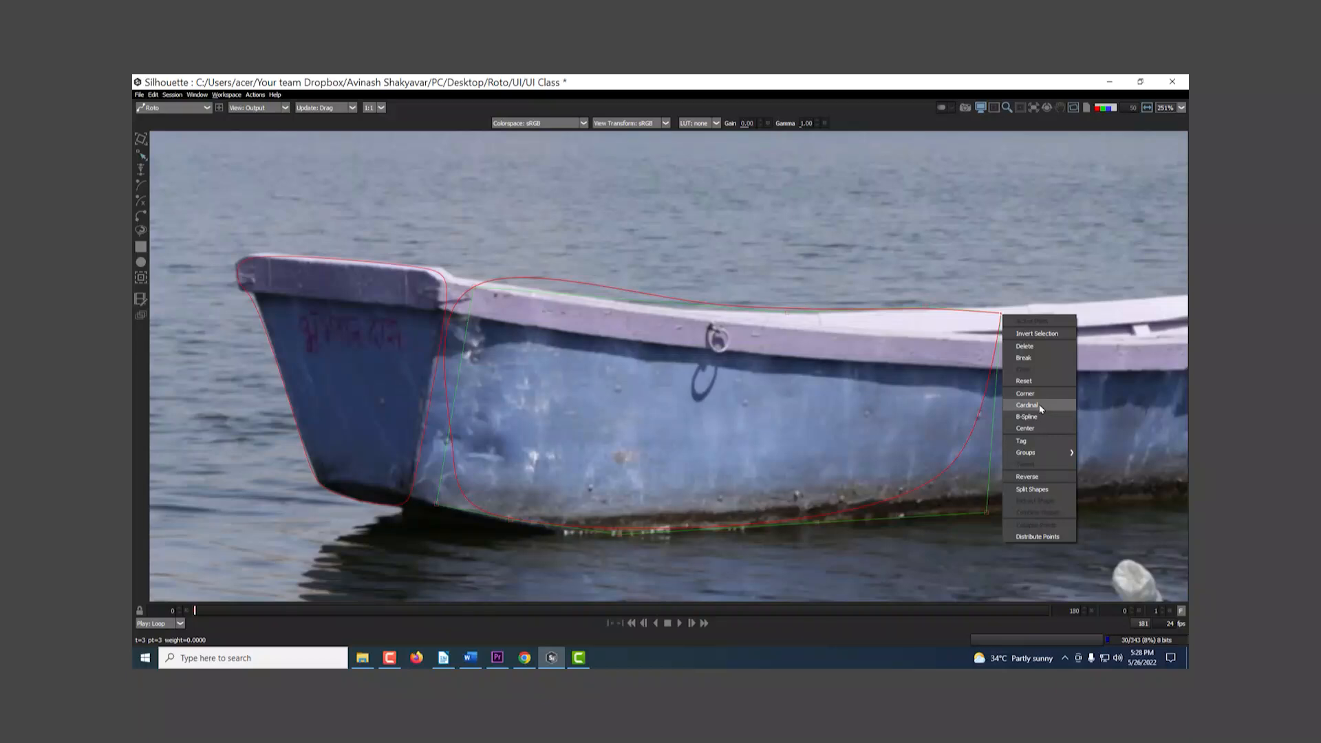
pyautogui.moveTo(1000, 314); pyautogui.dragTo(1016, 305)
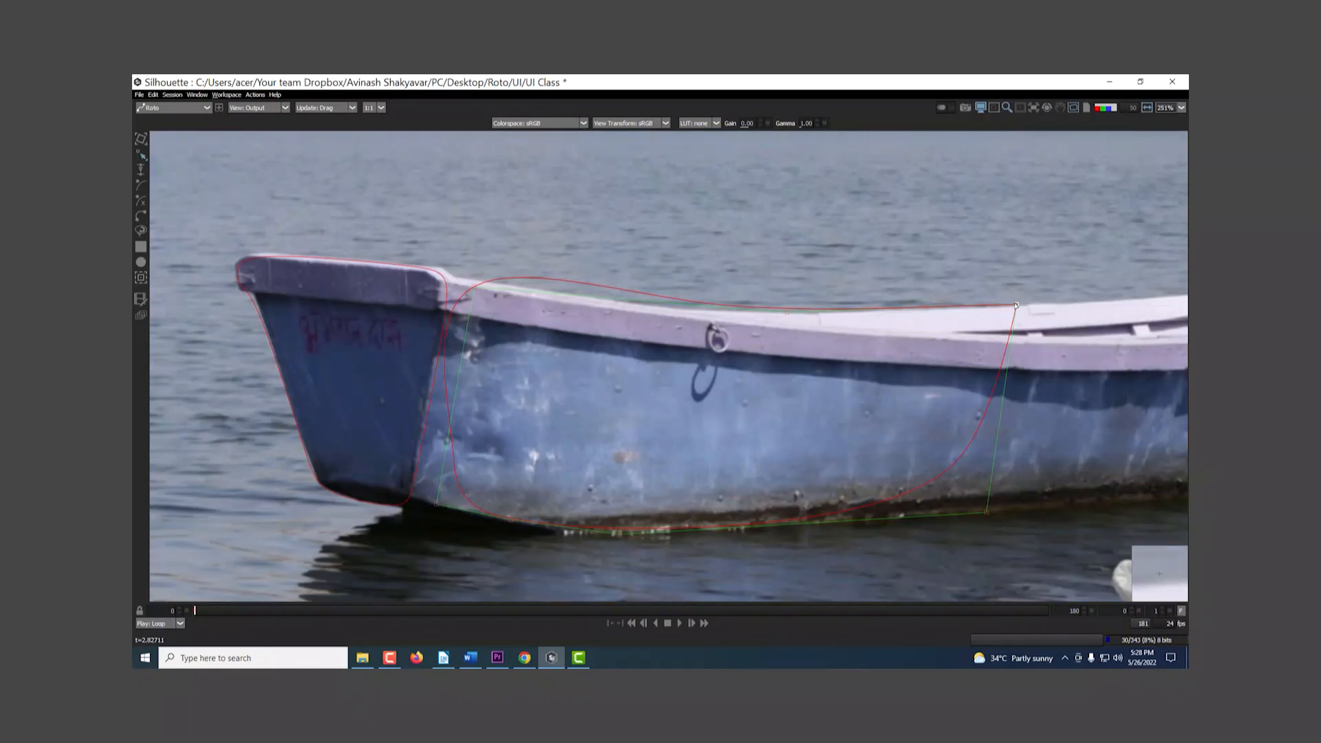
pyautogui.rightClick(1015, 306)
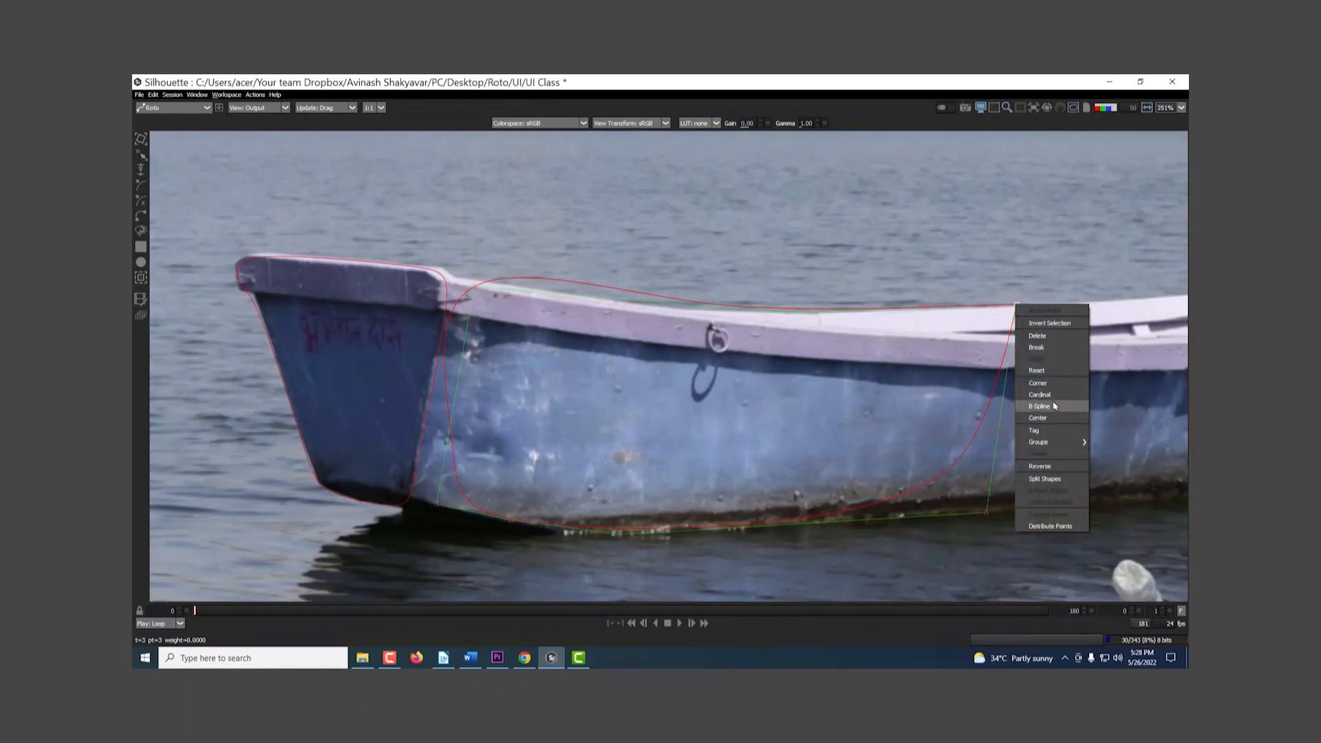
pyautogui.click(1055, 407)
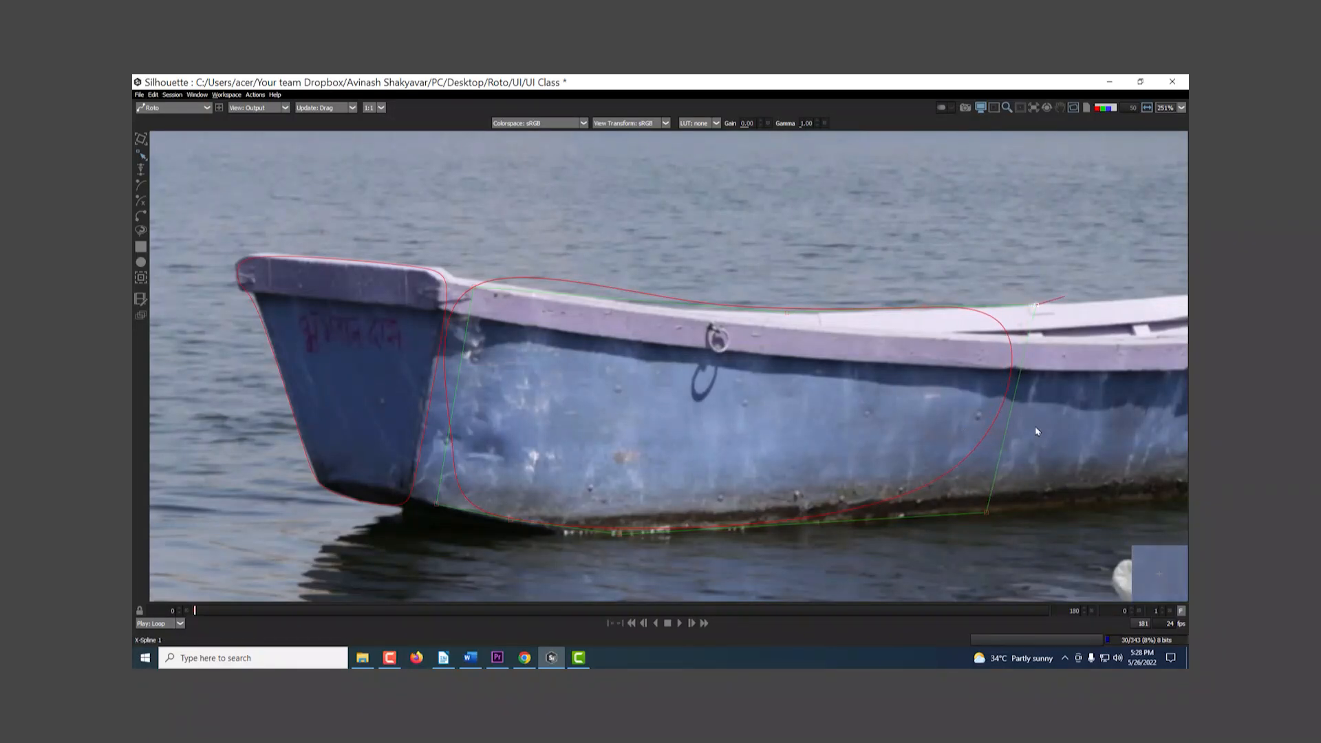
# Change the X-Spline's upper far-end point to Cardinal and move it outward, slightly below the rim's top edge
pyautogui.rightClick(1039, 308)
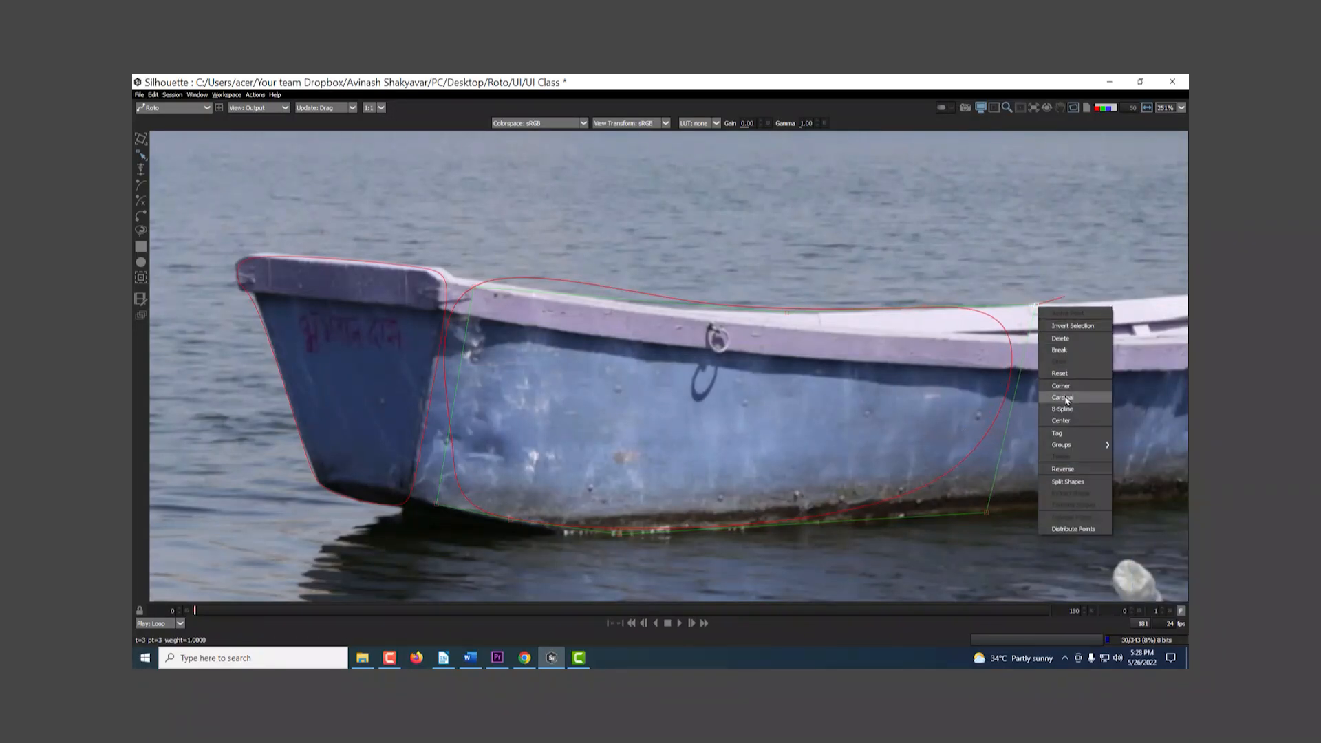
pyautogui.click(1063, 387)
pyautogui.moveTo(1036, 310); pyautogui.dragTo(1071, 322)
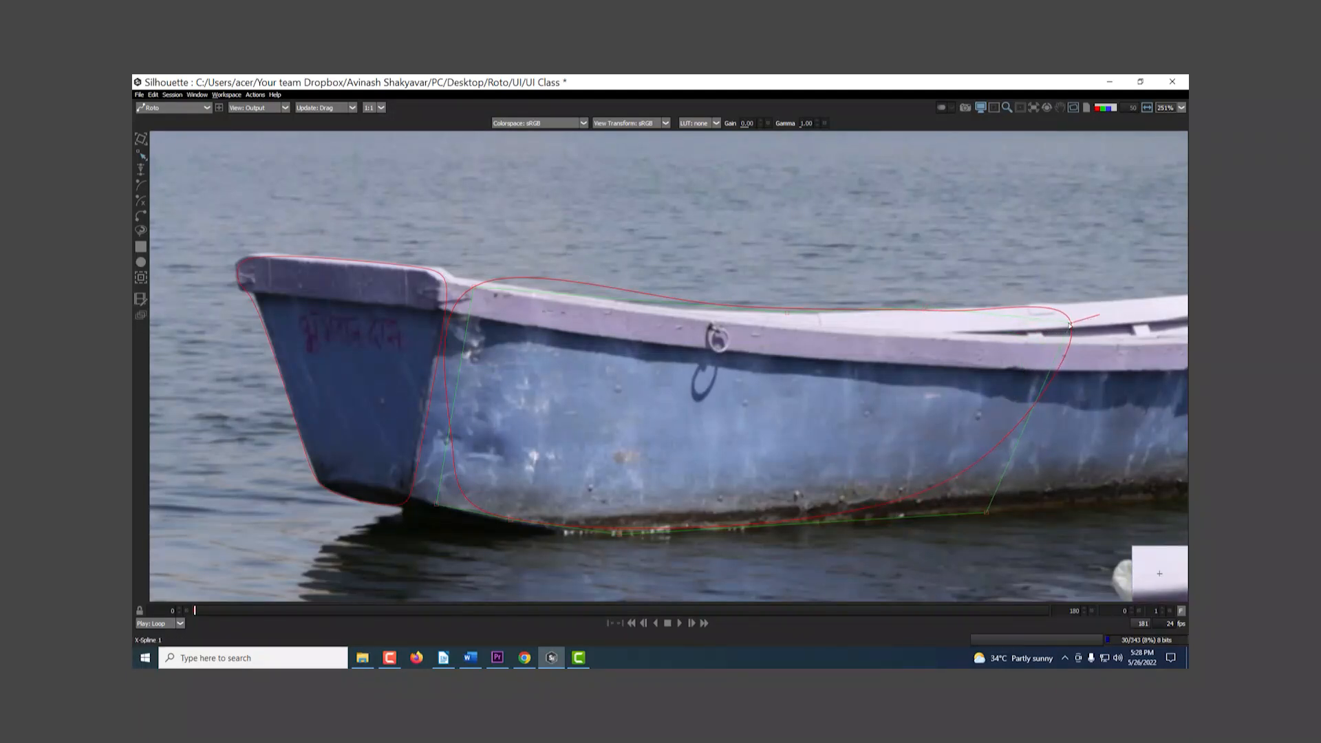
# Change the X-Spline's upper far-end point to Corner and move it back onto the rim's top edge
pyautogui.rightClick(1071, 323)
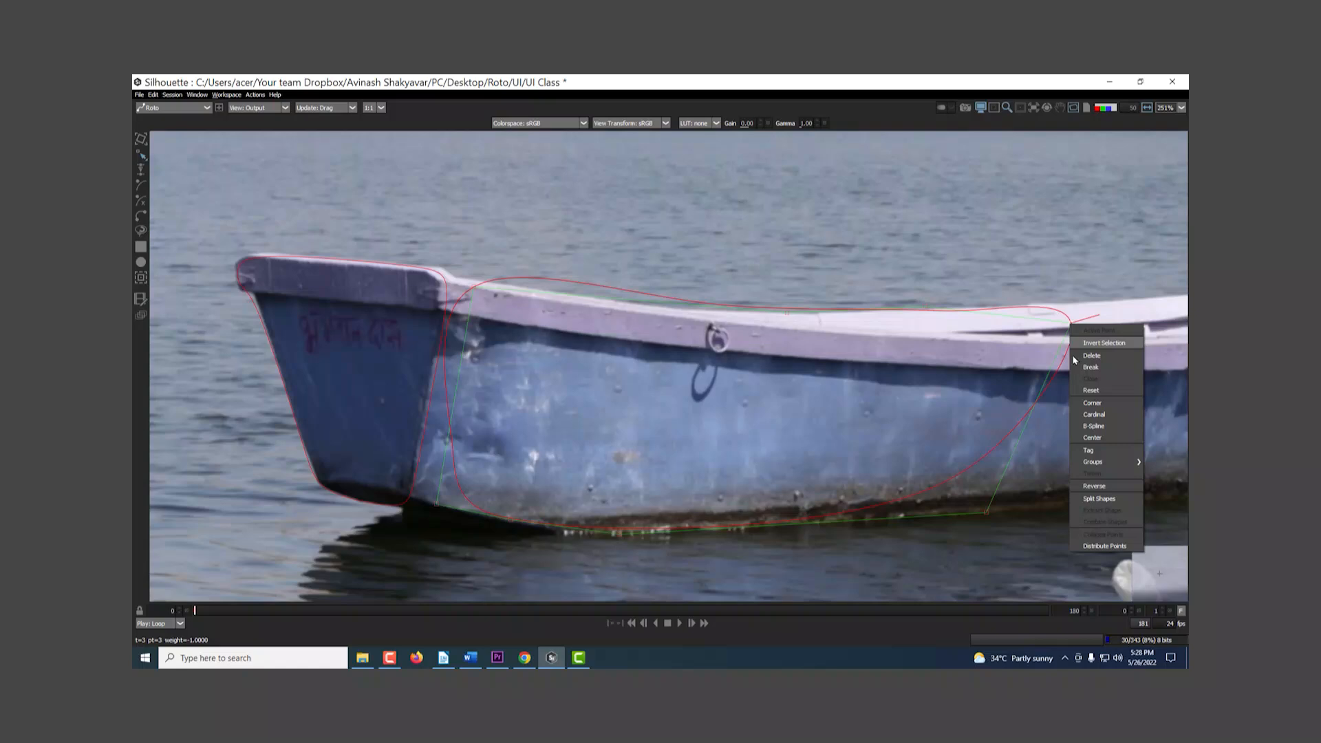
pyautogui.click(1084, 416)
pyautogui.moveTo(1071, 324); pyautogui.dragTo(1026, 308)
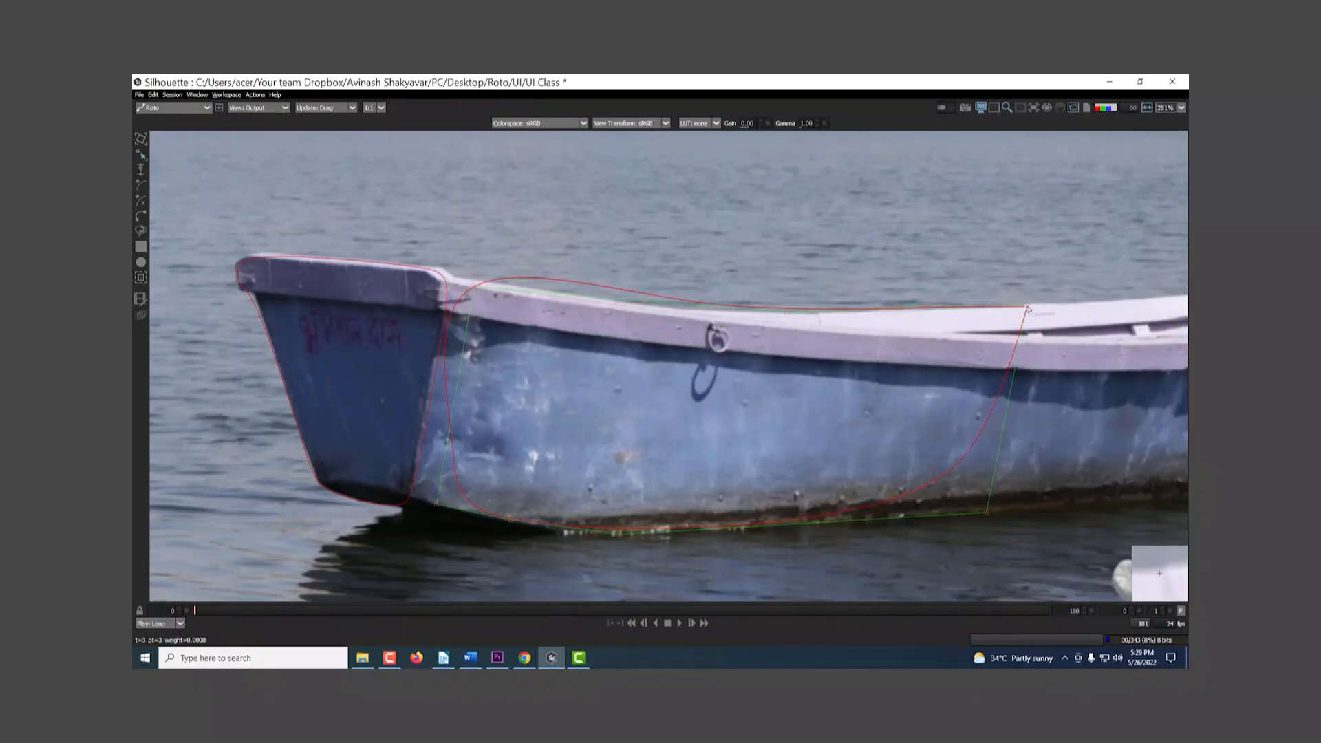
# Move the X-Spline's lower far-end point outward along the waterline and change it to Corner
pyautogui.moveTo(988, 515); pyautogui.dragTo(1032, 509)
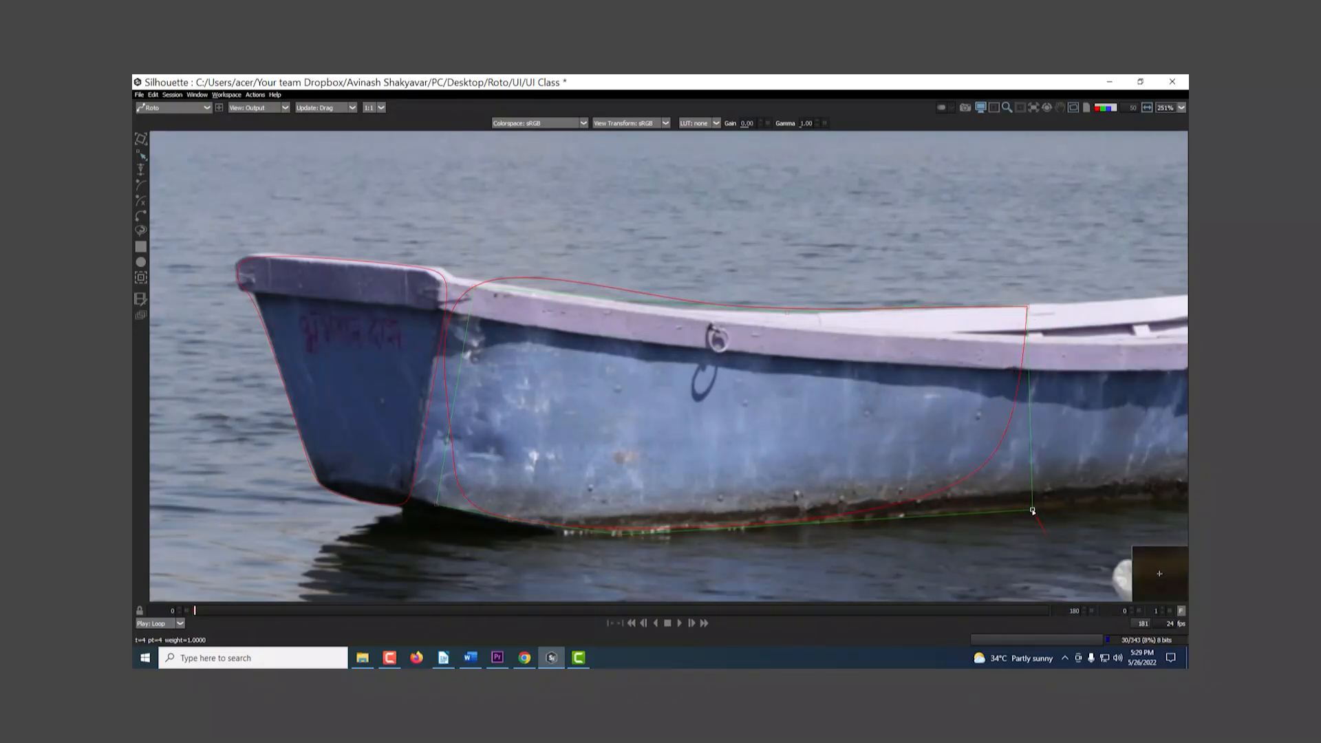
pyautogui.rightClick(1032, 510)
pyautogui.click(1060, 361)
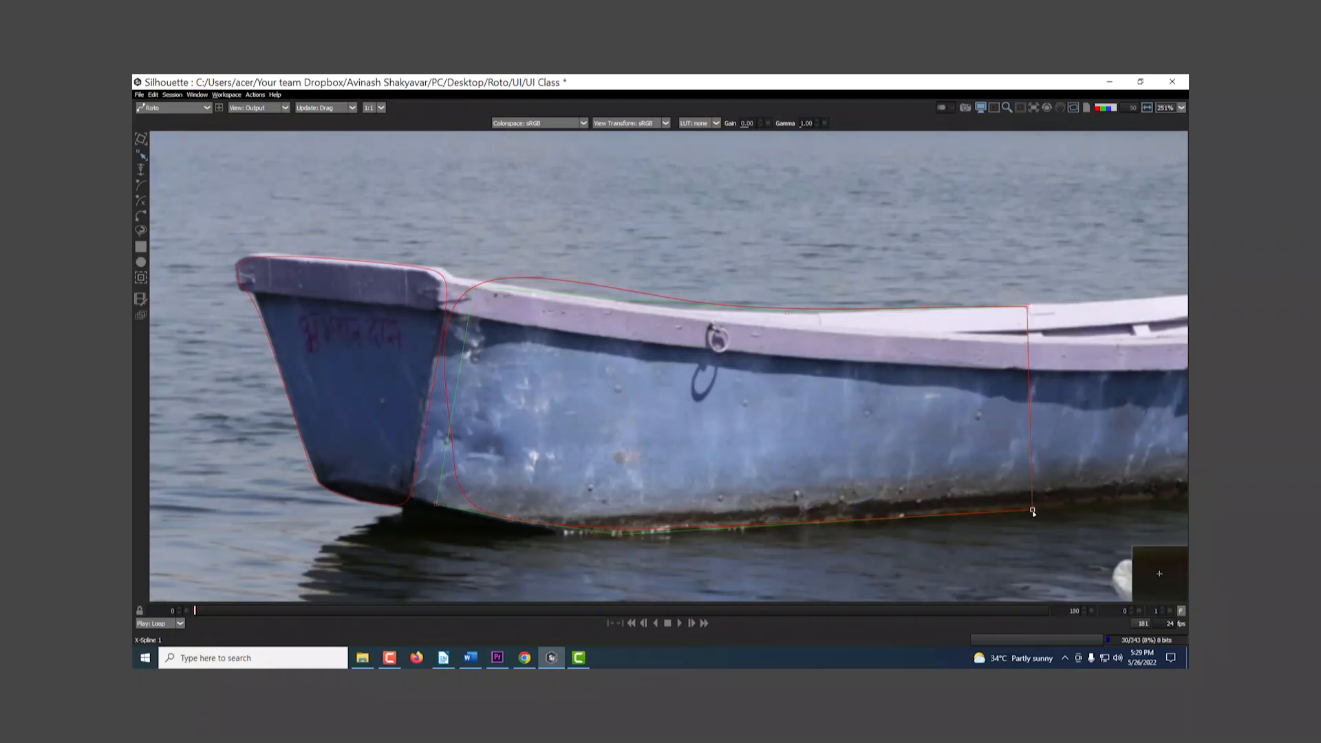
# Adjust the X-Spline's middle rim points so the curve follows the rim's top edge
pyautogui.moveTo(787, 313)
pyautogui.mouseDown()
pyautogui.moveTo(799, 330)
pyautogui.moveTo(802, 317)
pyautogui.mouseUp()
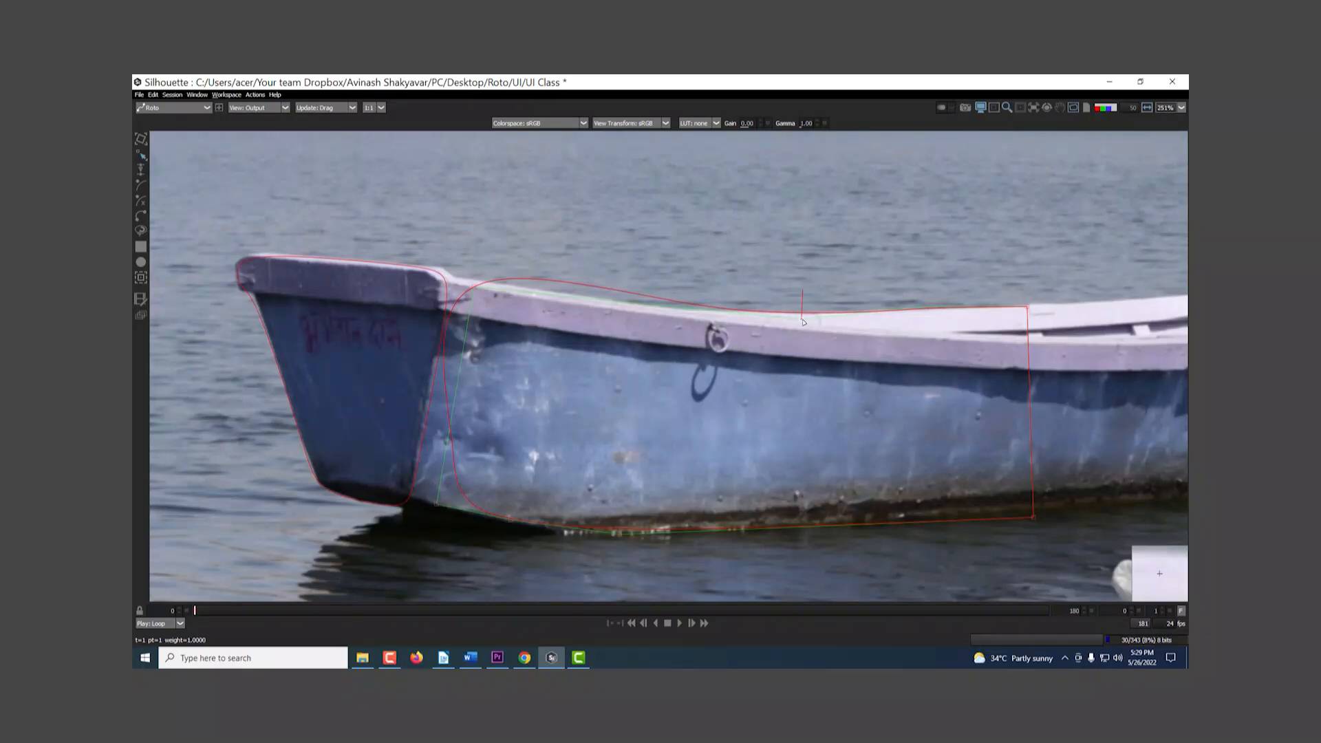
pyautogui.click(923, 309)
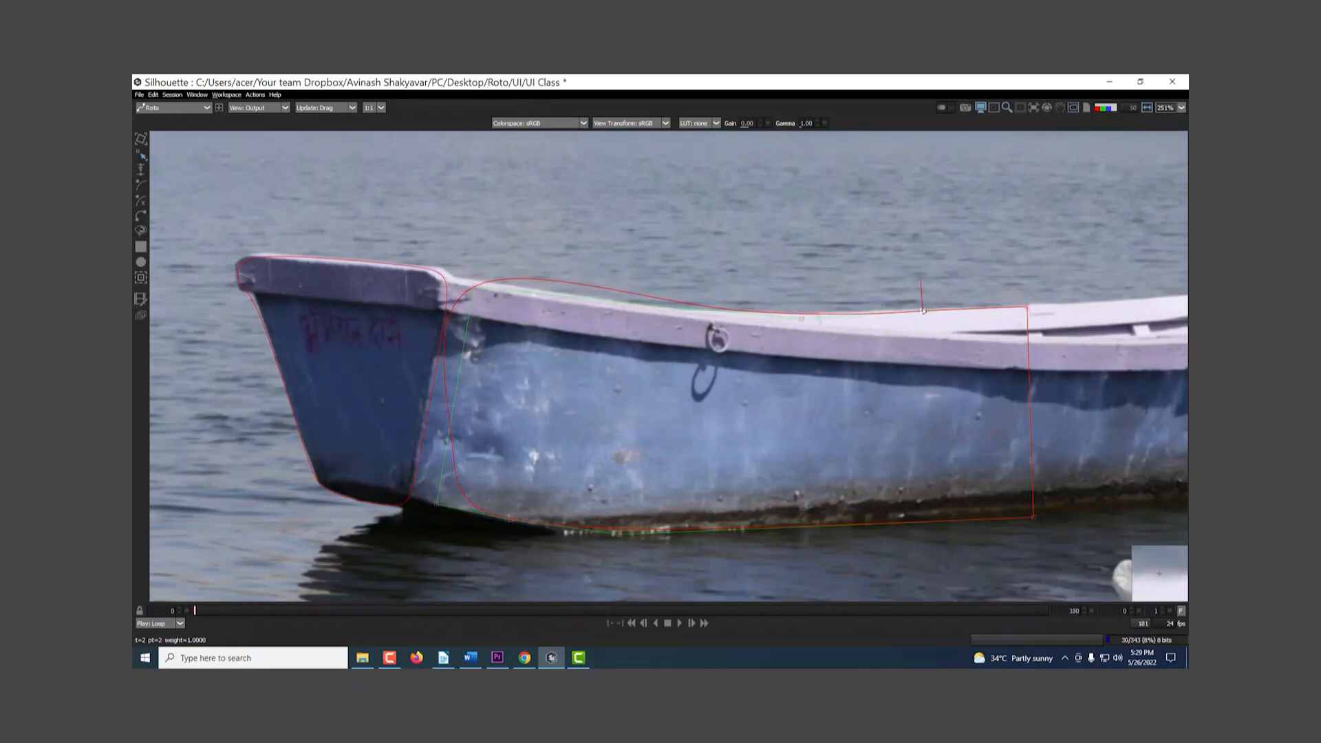
pyautogui.click(803, 318)
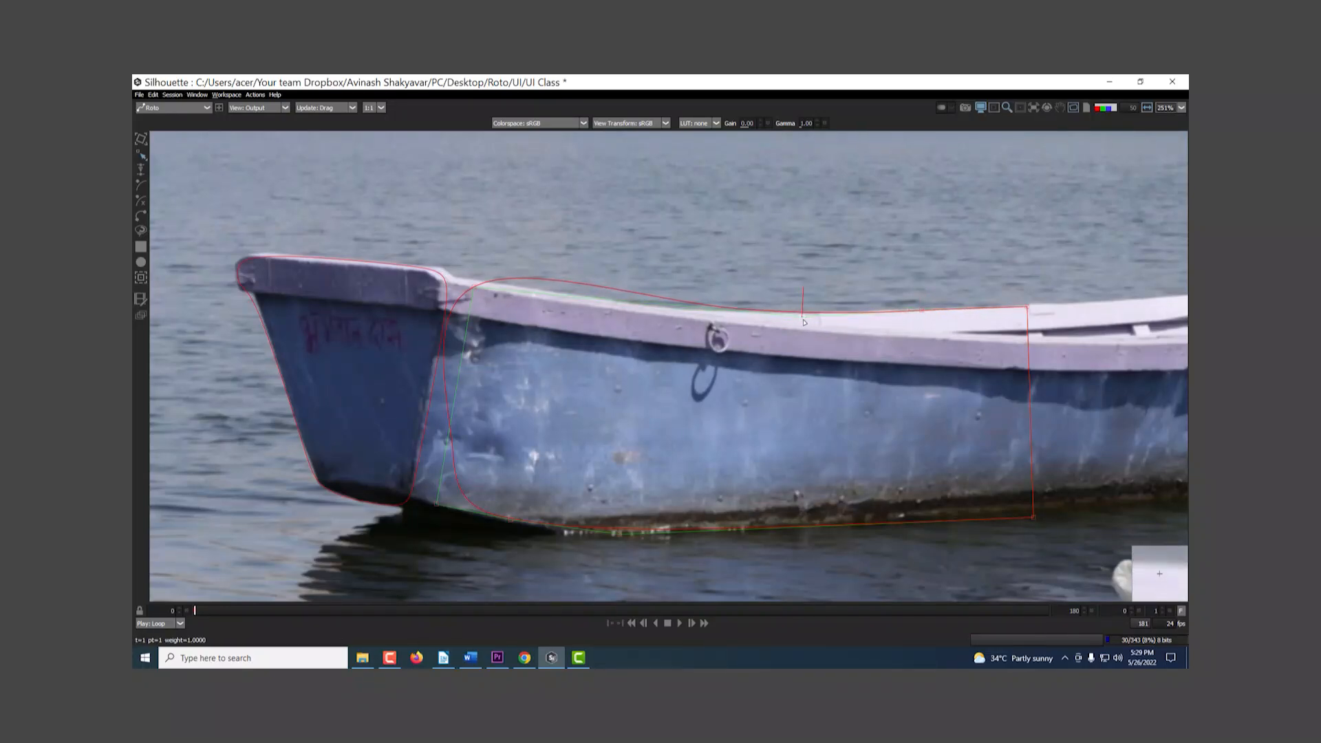
# Move the X-Spline's rim point to the end panel's upper corner and change it to Corner
pyautogui.moveTo(475, 291); pyautogui.dragTo(453, 277)
pyautogui.rightClick(452, 278)
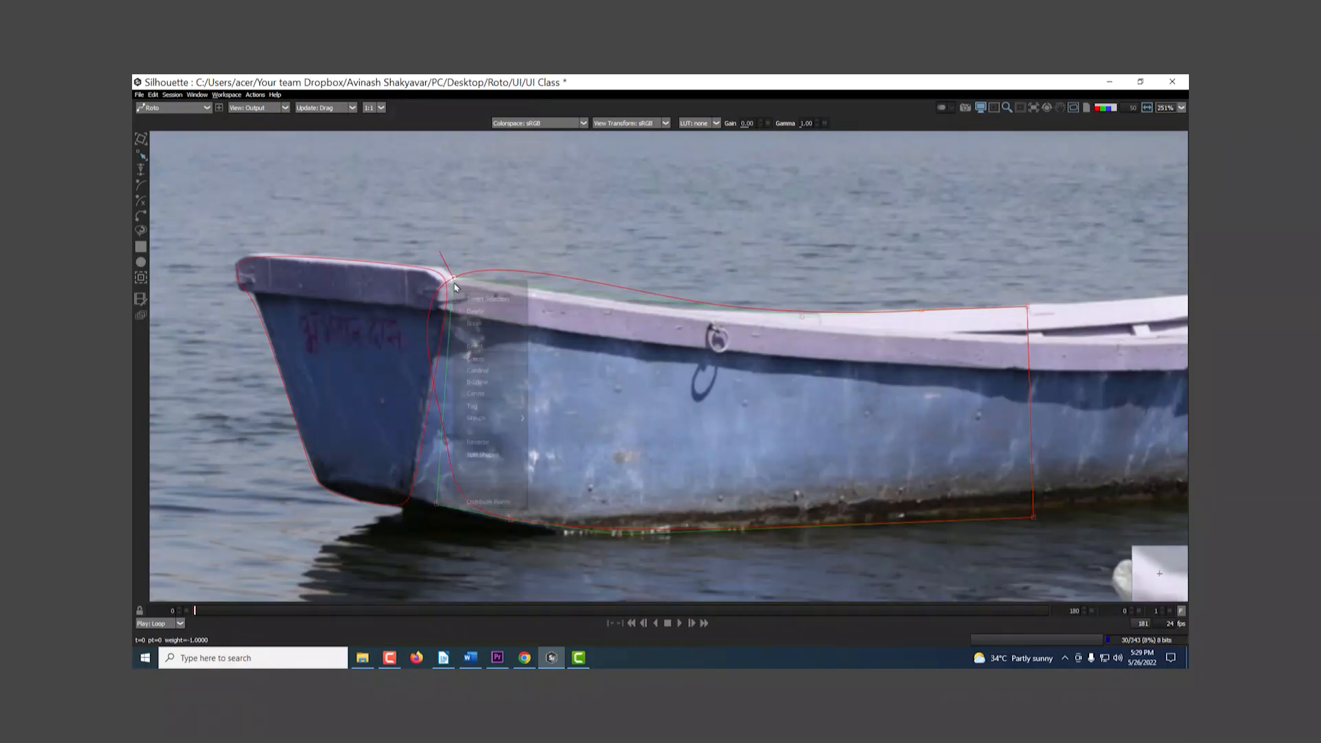
pyautogui.click(482, 359)
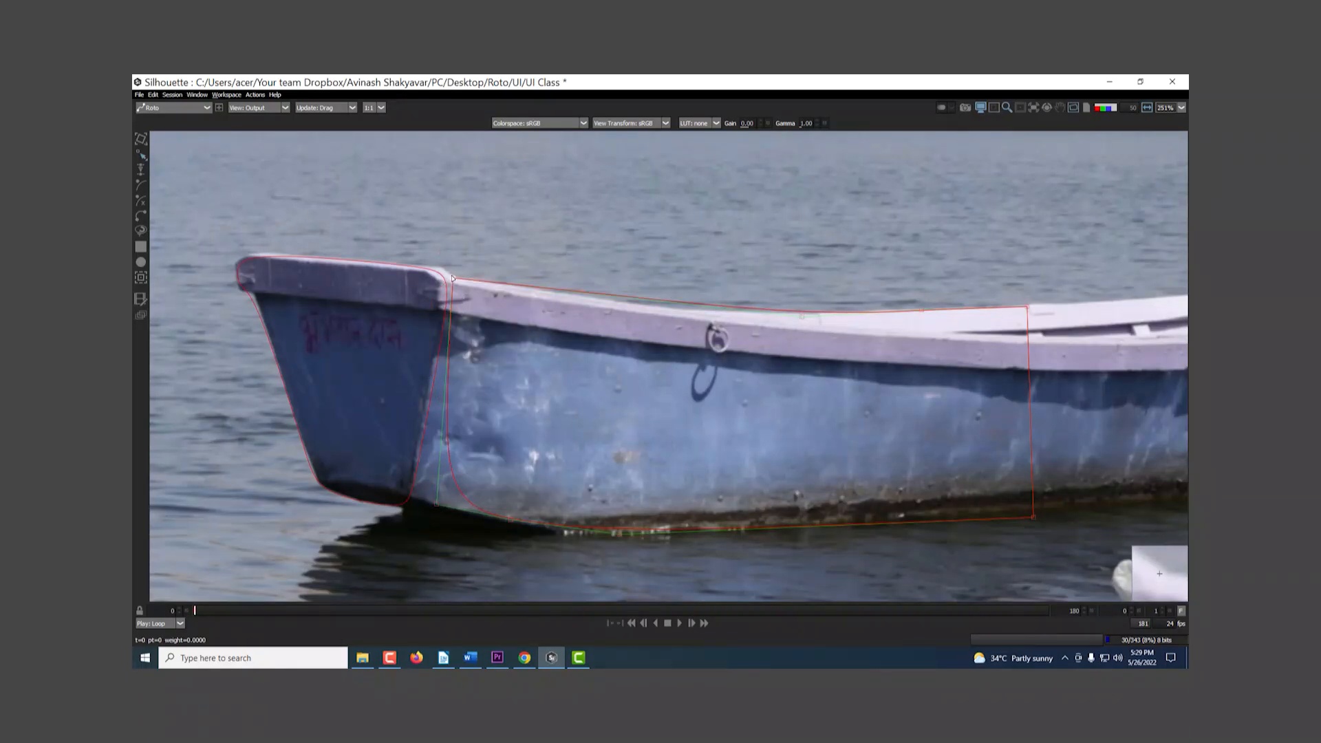
# Shift the X-Spline's middle rim points toward the end panel to fit the curve to the rim
pyautogui.moveTo(805, 319); pyautogui.dragTo(659, 314)
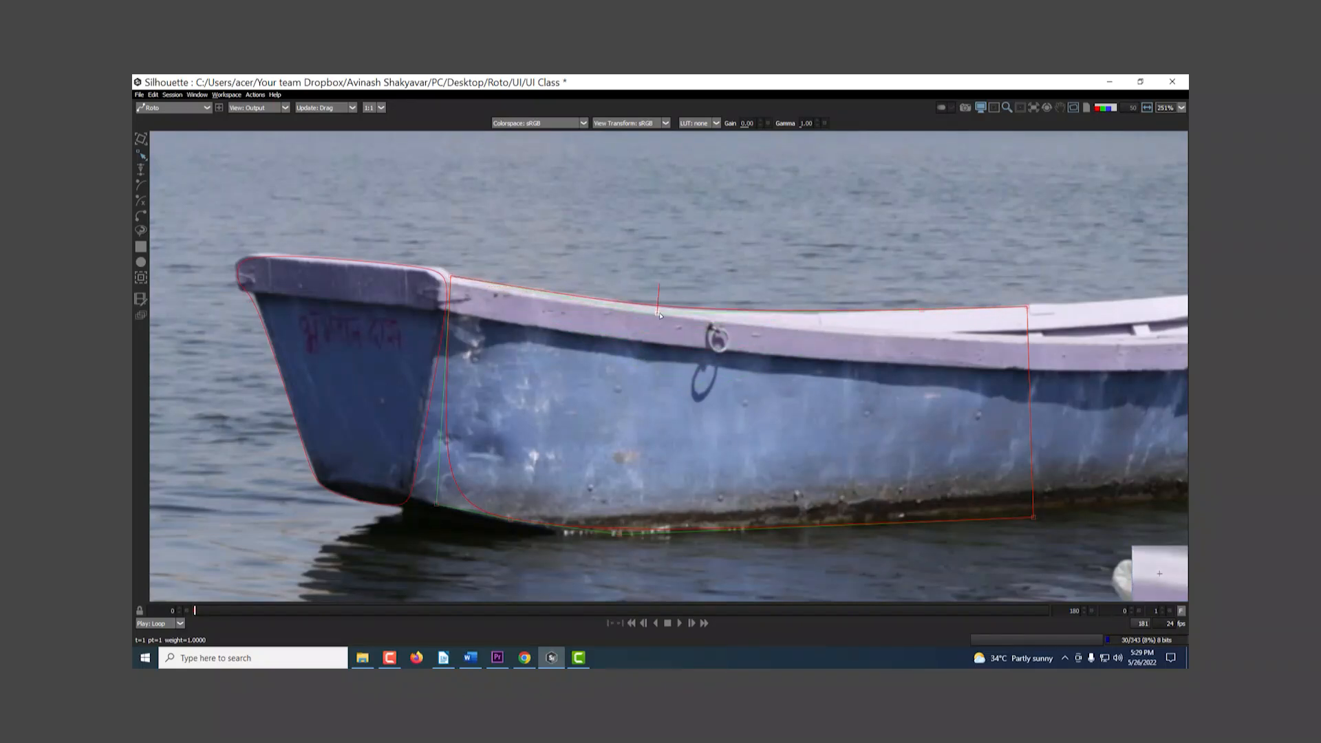
pyautogui.click(818, 315)
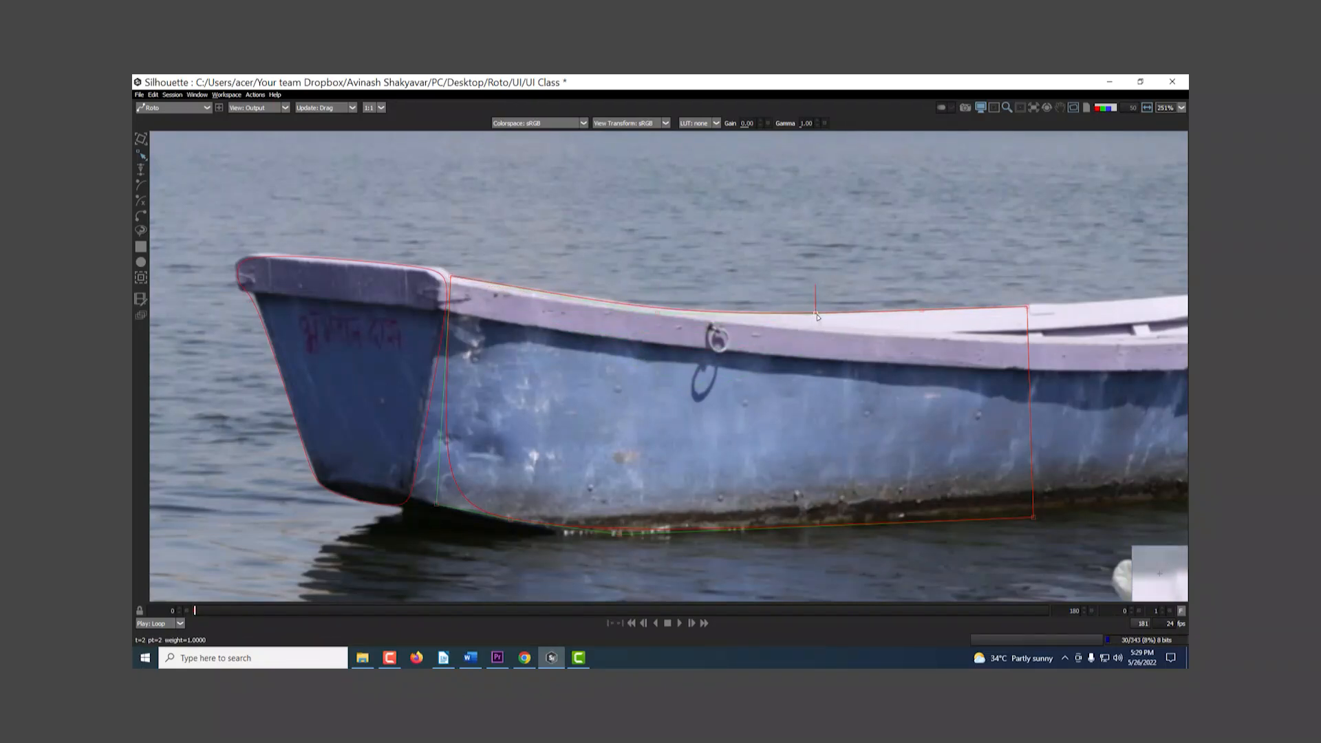
pyautogui.click(657, 311)
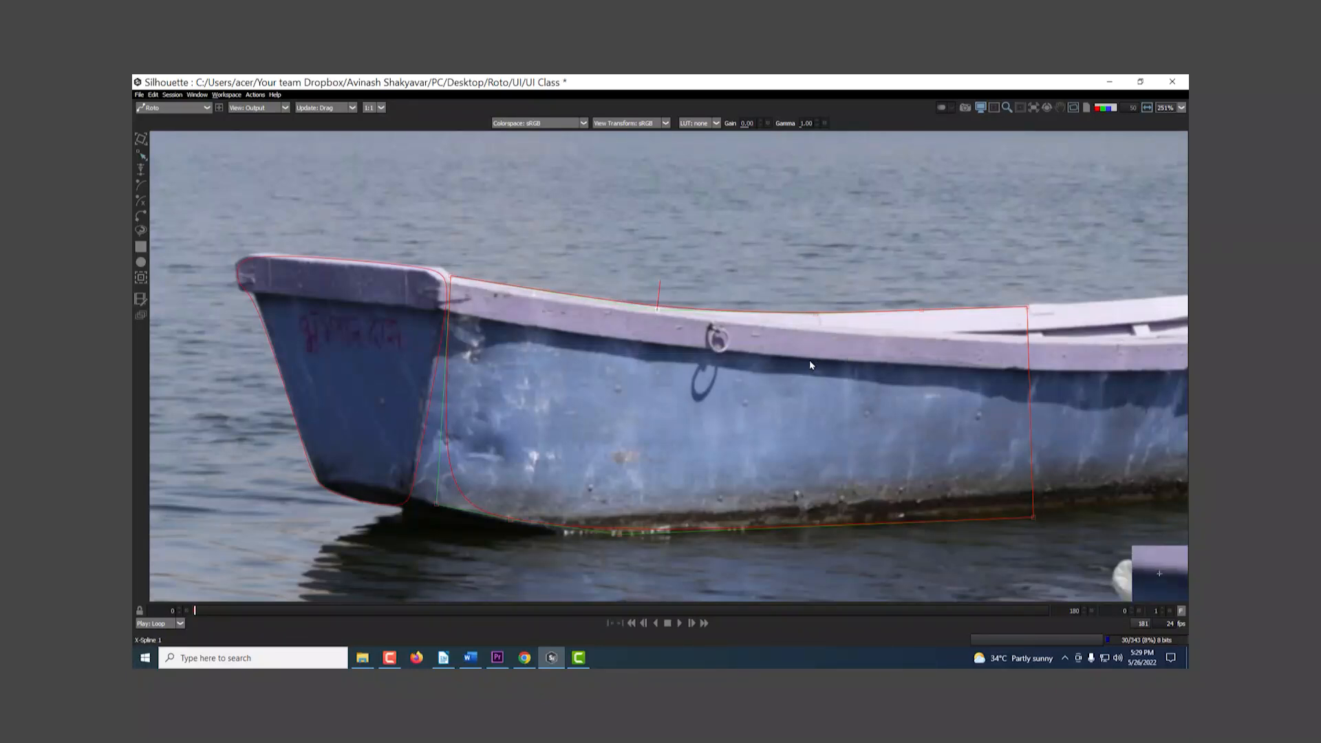
# Show the node tree, timeline and object list again and delete the X-Spline shape
pyautogui.press('F2')
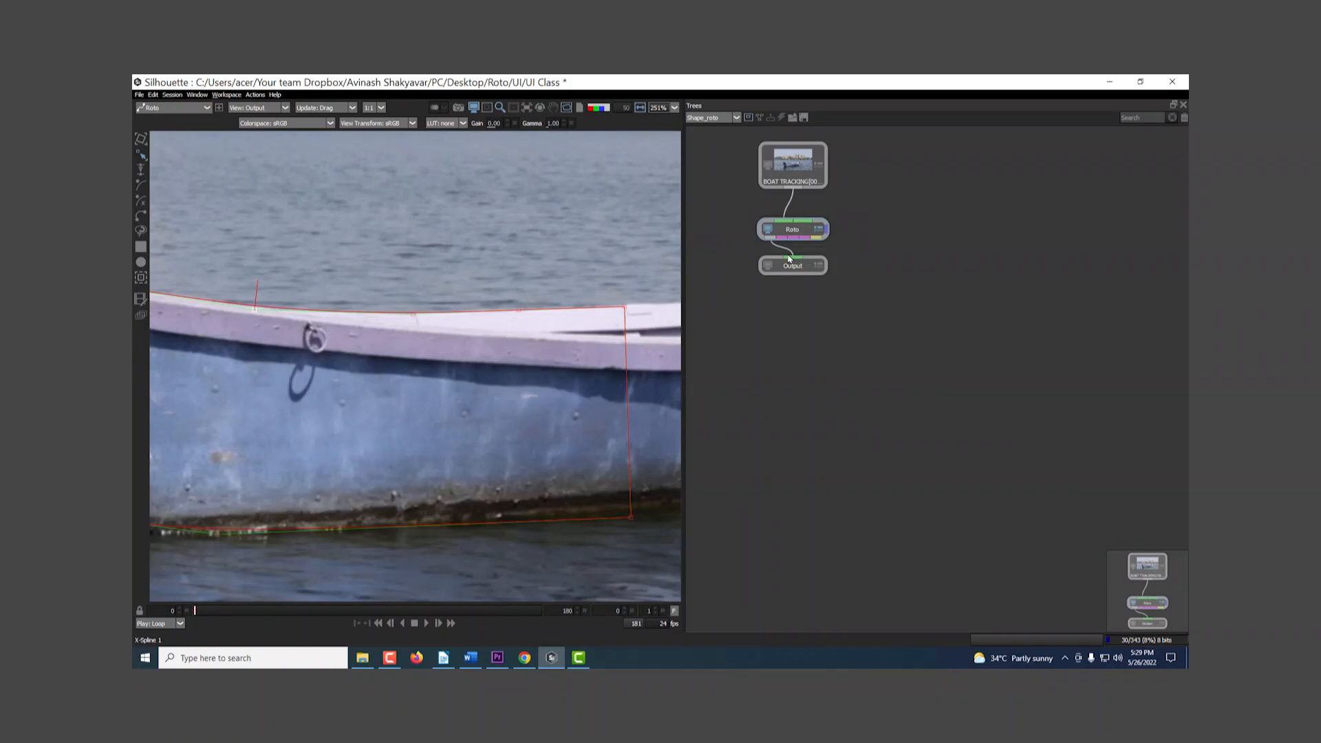
pyautogui.press('F3')
pyautogui.press('F4')
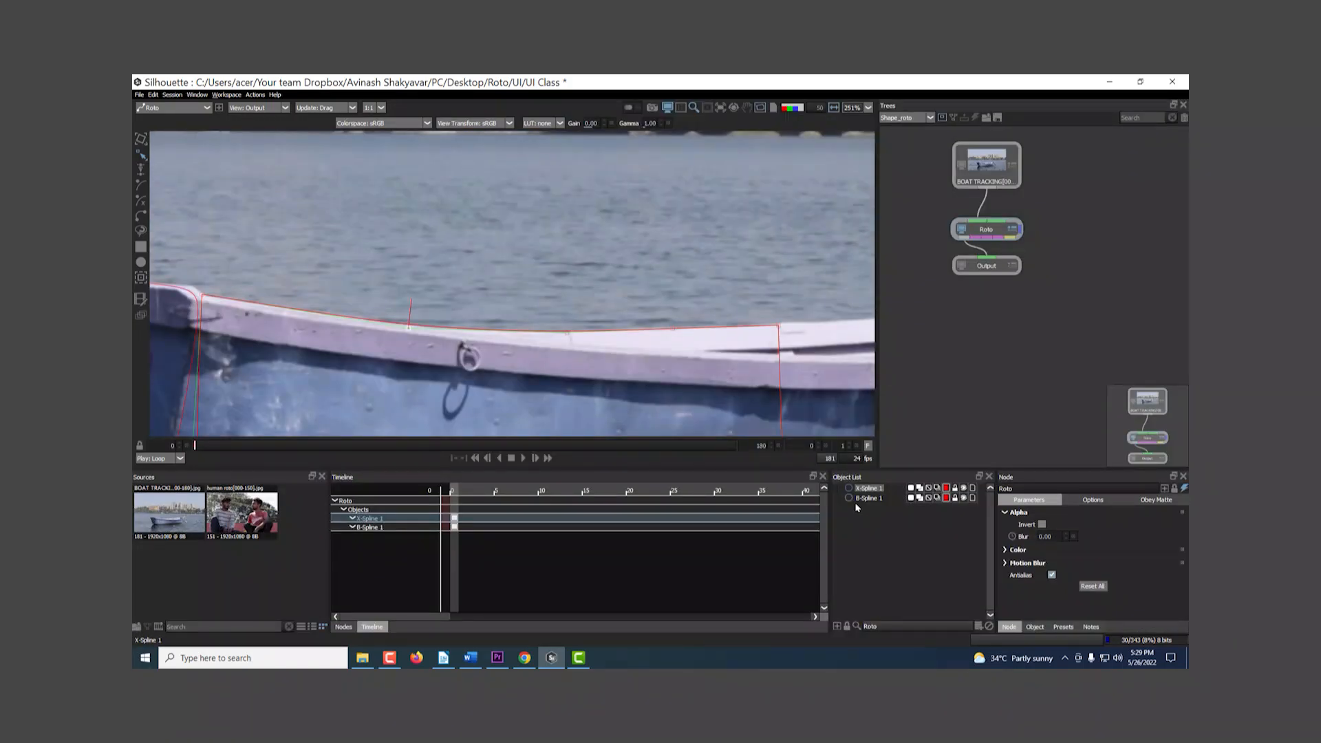
pyautogui.press('Delete')
# Delete the B-Spline shape around the boat's end panel
pyautogui.moveTo(348, 275); pyautogui.dragTo(641, 212)
pyautogui.click(488, 260)
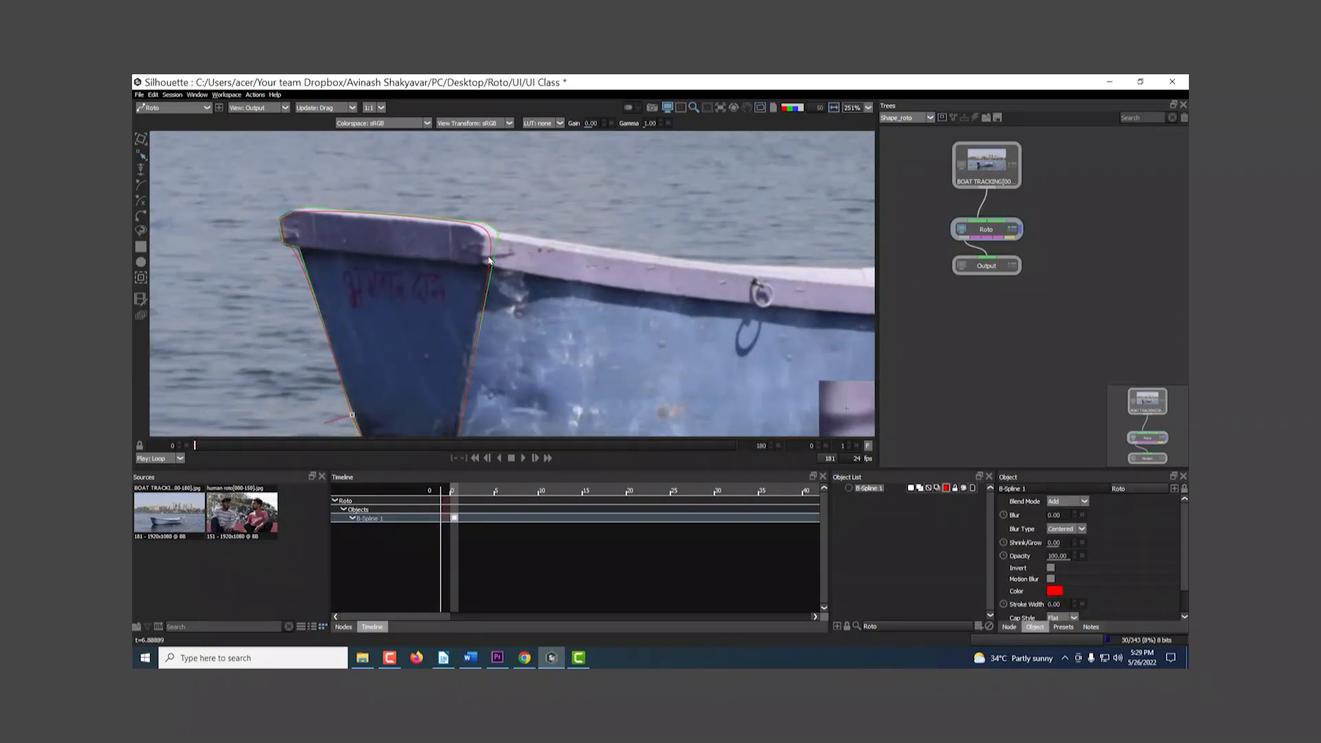
pyautogui.scroll(-3, 492, 264)
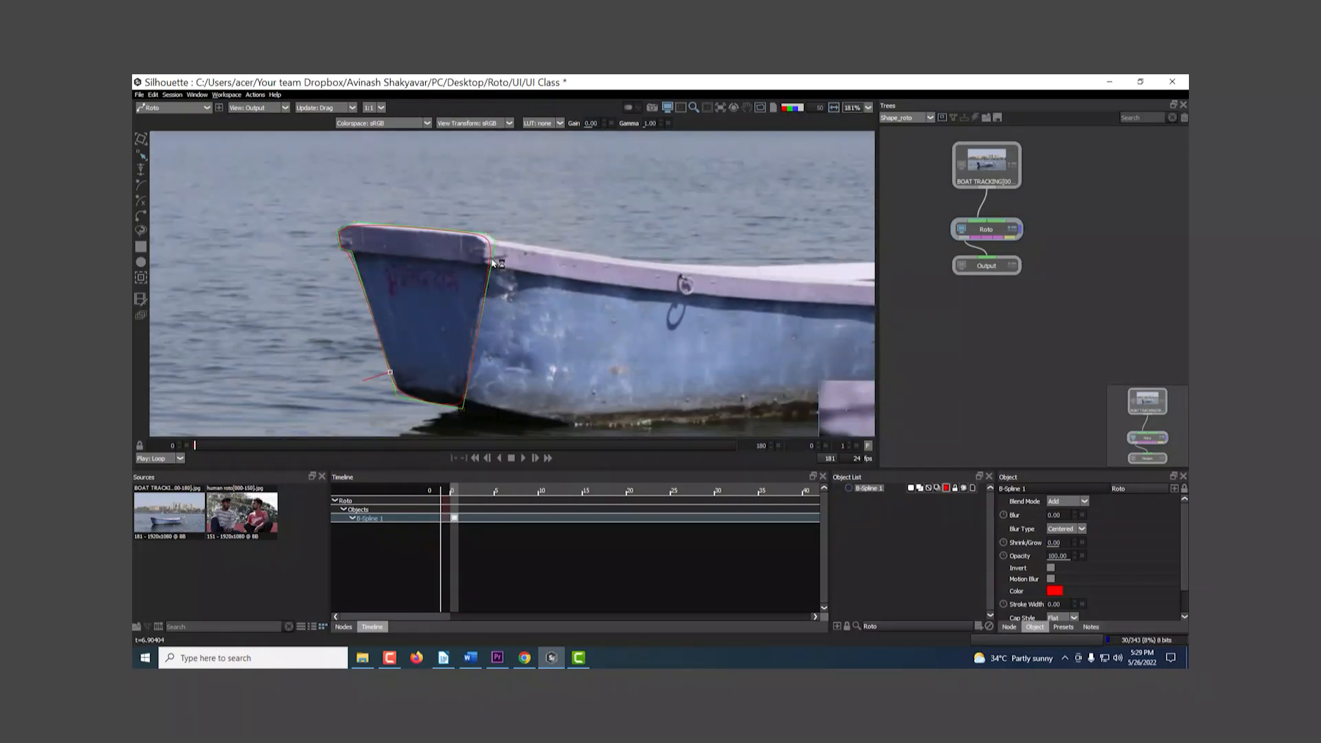
pyautogui.scroll(-2, 492, 264)
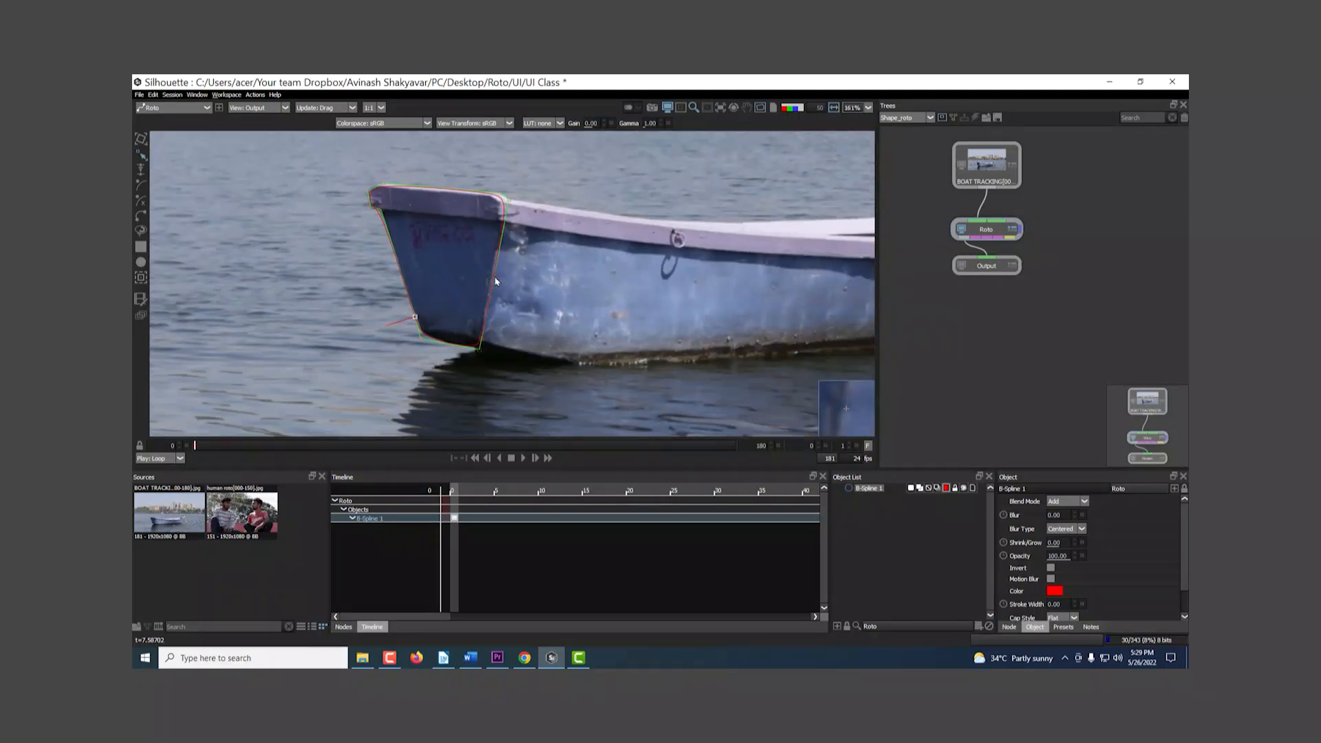
pyautogui.scroll(-2, 611, 289)
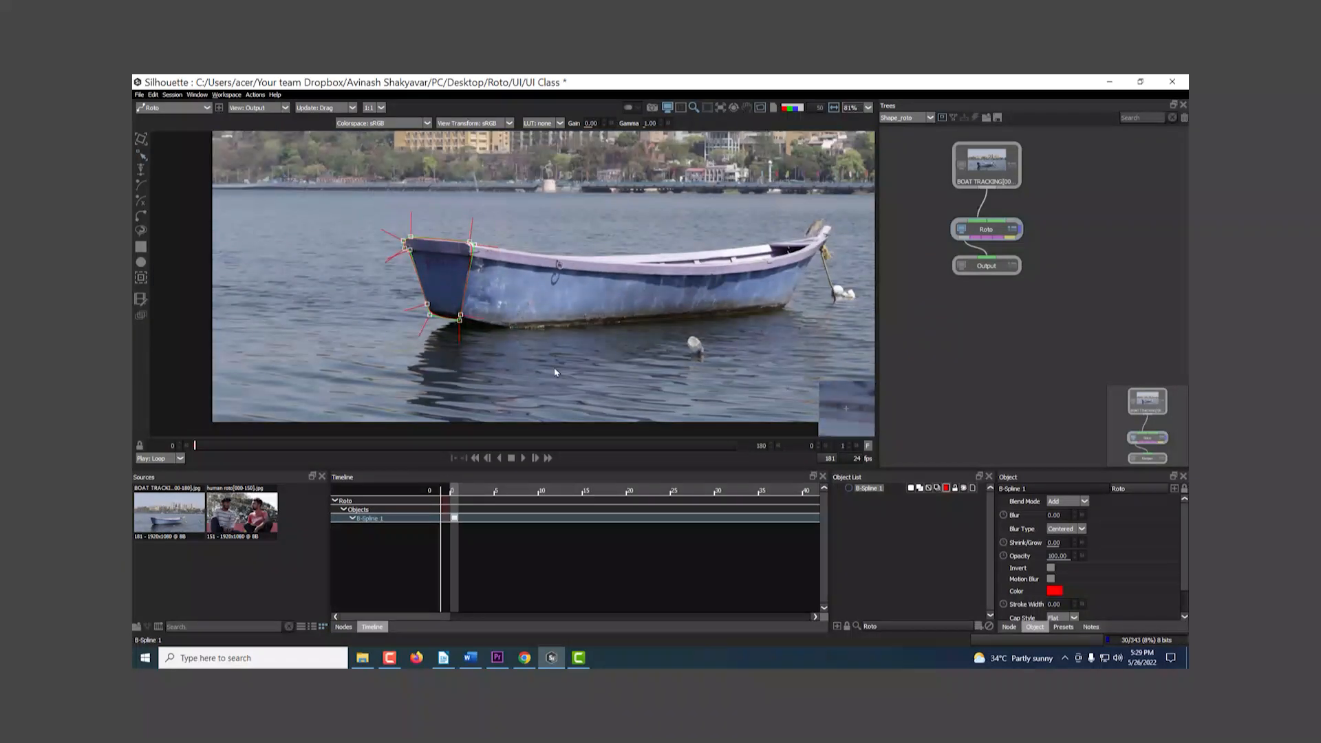
pyautogui.press('Delete')
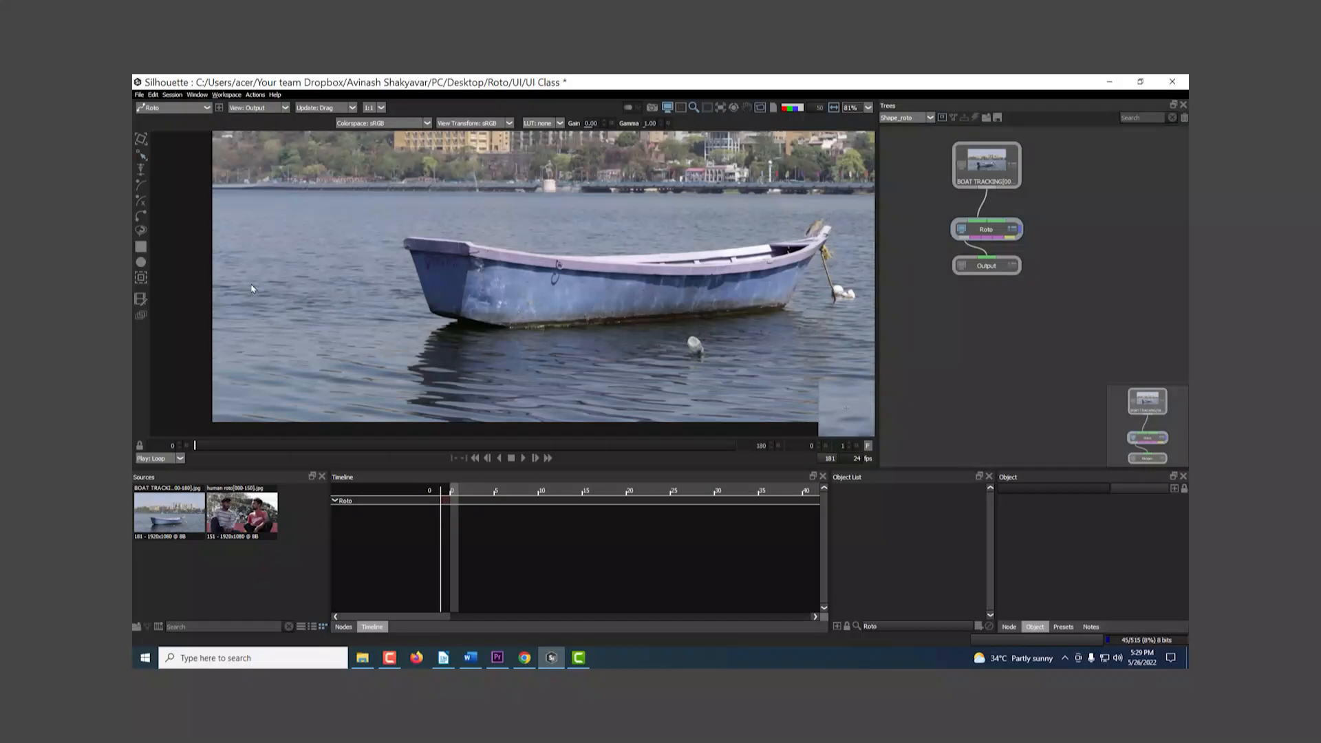
# Draw a closed Bezier shape around the top board of the boat's end panel
pyautogui.scroll(7, 428, 247)
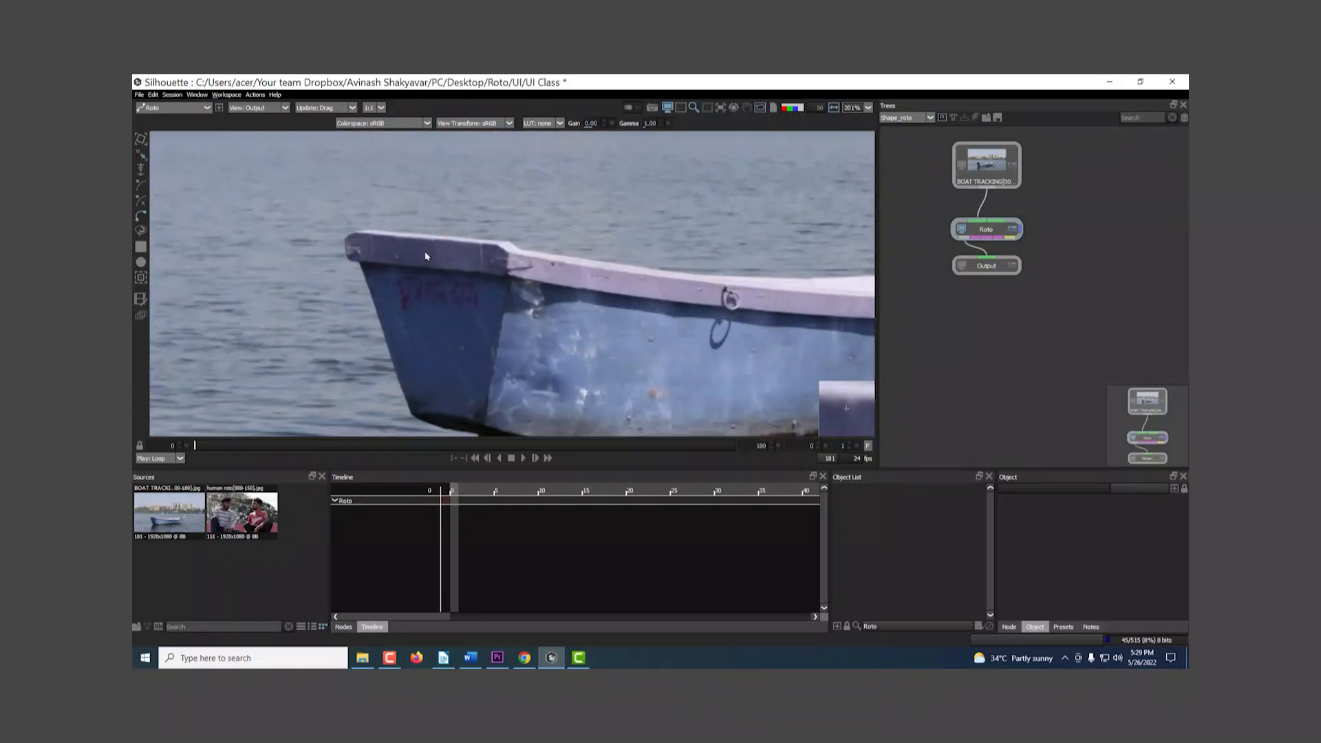
pyautogui.moveTo(339, 263); pyautogui.dragTo(337, 286)
pyautogui.click(360, 290)
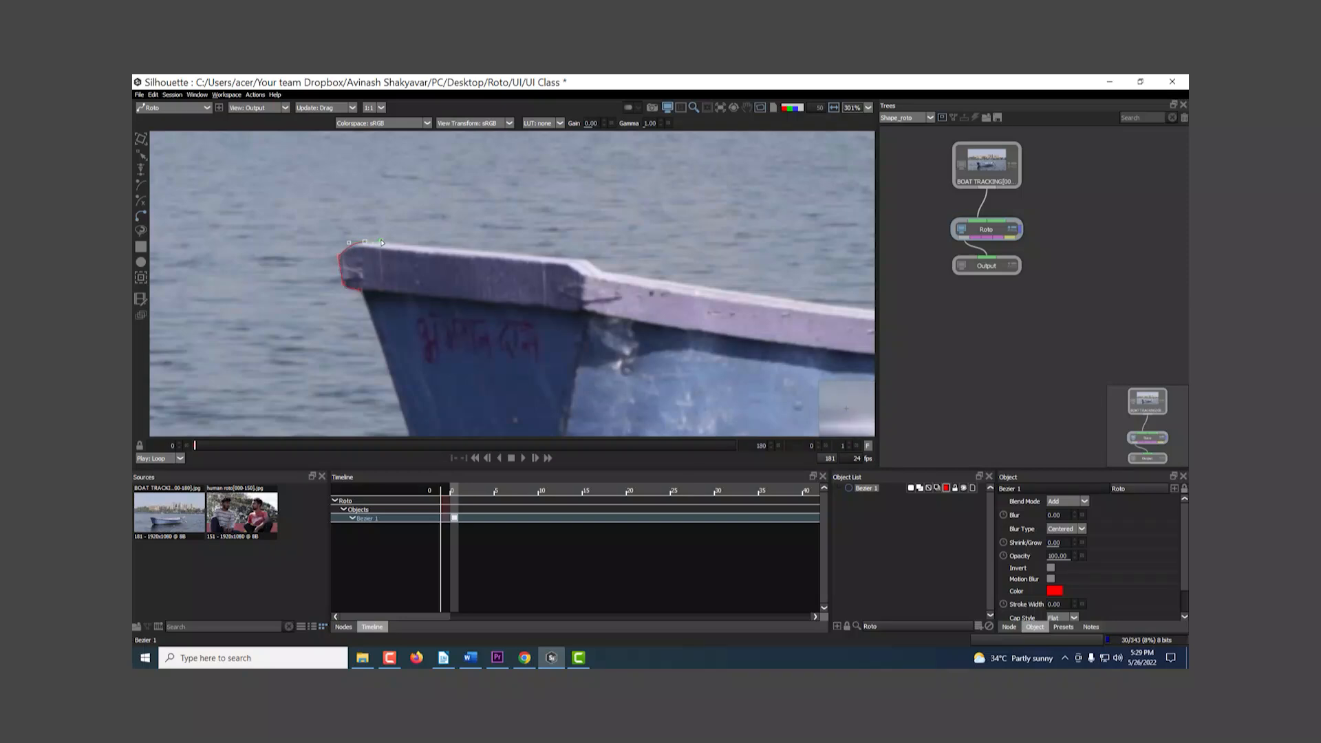
pyautogui.click(586, 262)
pyautogui.moveTo(580, 430); pyautogui.dragTo(586, 388)
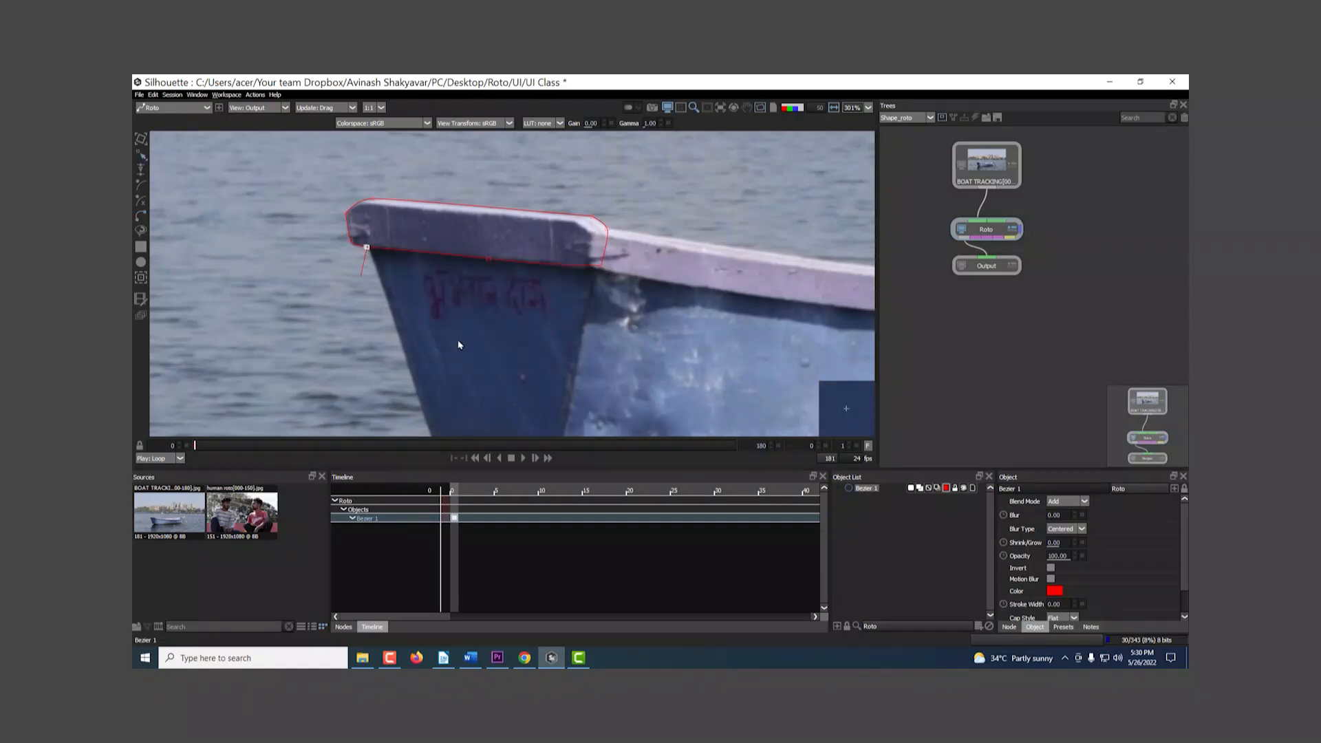
pyautogui.scroll(-1, 460, 348)
pyautogui.scroll(-1, 461, 350)
pyautogui.moveTo(432, 340); pyautogui.dragTo(436, 290)
pyautogui.click(141, 217)
pyautogui.click(382, 199)
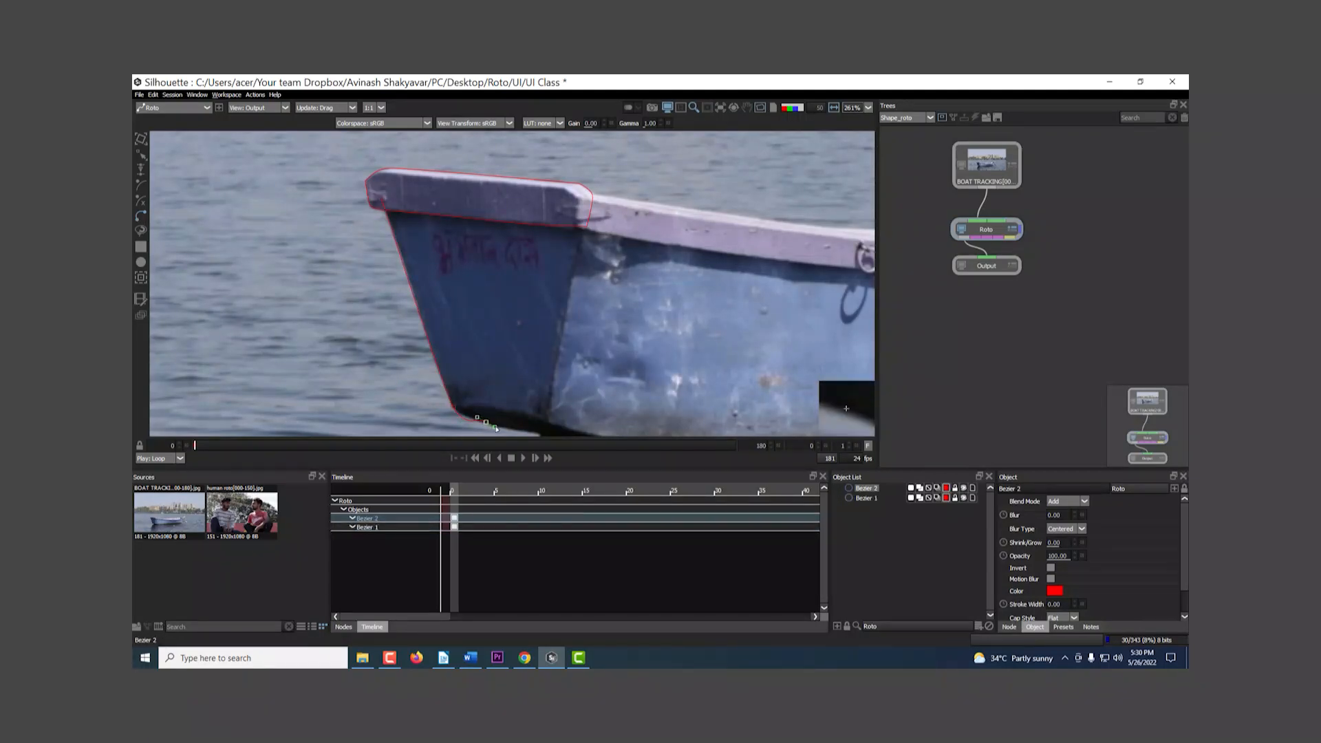
pyautogui.click(486, 422)
pyautogui.hotkey('ctrl', 'z')
pyautogui.click(485, 423)
pyautogui.hotkey('ctrl', 'z')
pyautogui.click(866, 499)
pyautogui.click(865, 488)
pyautogui.press('Delete')
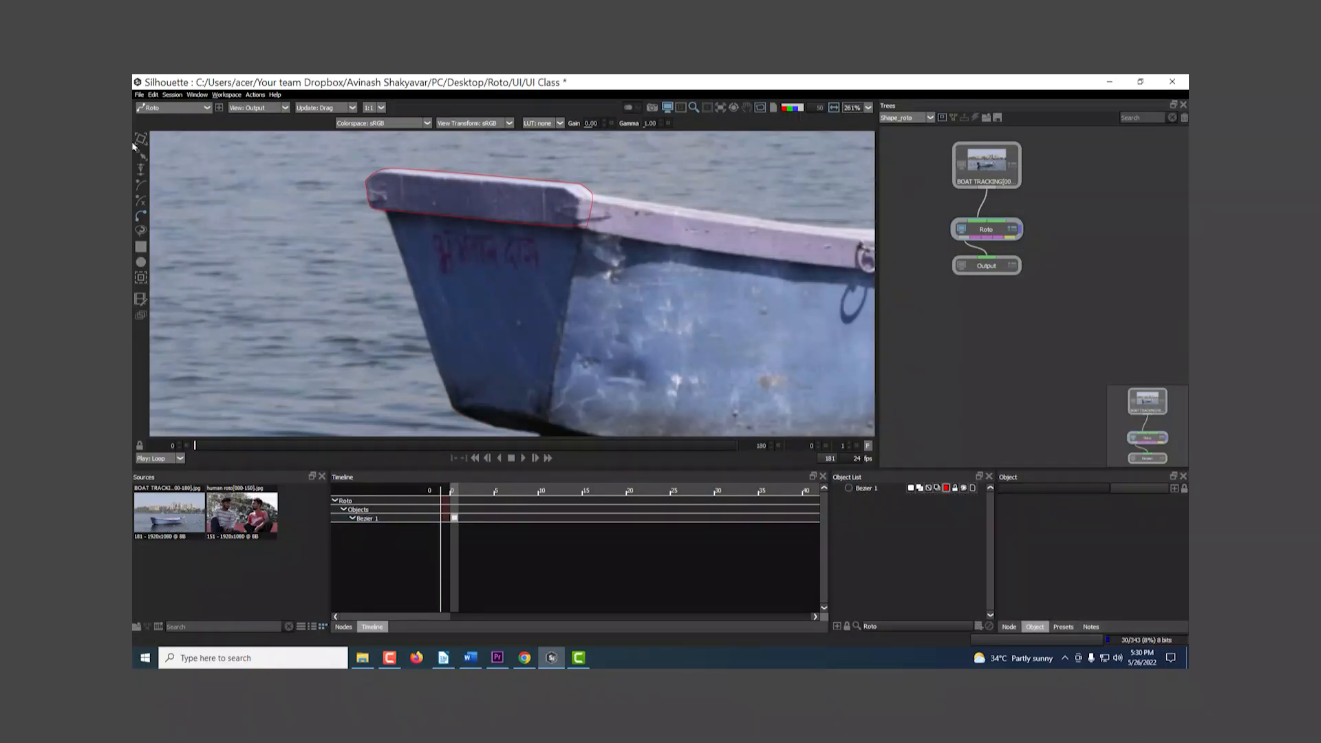
# Draw a Bezier shape around the boat's blue end panel beneath the top board
pyautogui.click(377, 196)
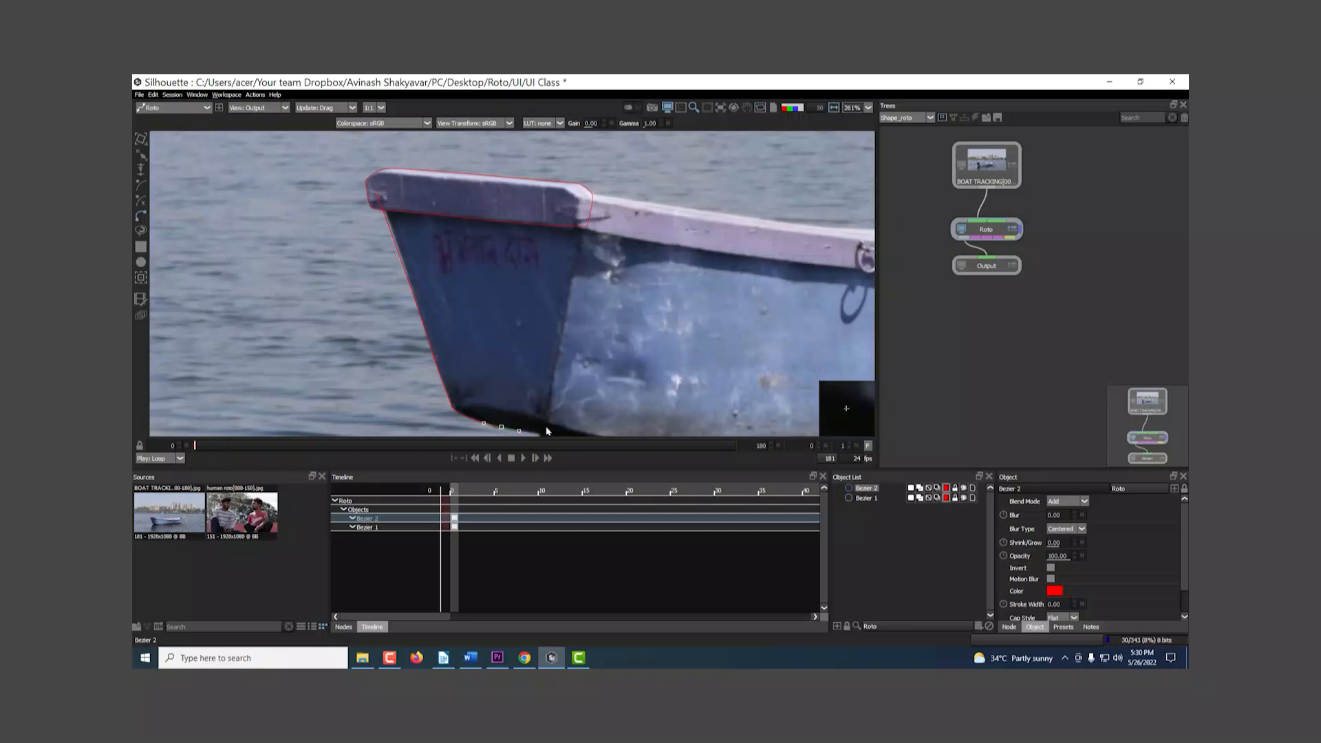
pyautogui.click(377, 199)
# Draw a closed Bezier shape around the hull side next to the end panel, from the rim's top edge to the waterline
pyautogui.moveTo(383, 203); pyautogui.dragTo(132, 184)
pyautogui.scroll(-2, 153, 132)
pyautogui.click(314, 201)
pyautogui.moveTo(487, 224); pyautogui.dragTo(508, 226)
pyautogui.moveTo(632, 231); pyautogui.dragTo(665, 233)
pyautogui.moveTo(788, 225); pyautogui.dragTo(805, 225)
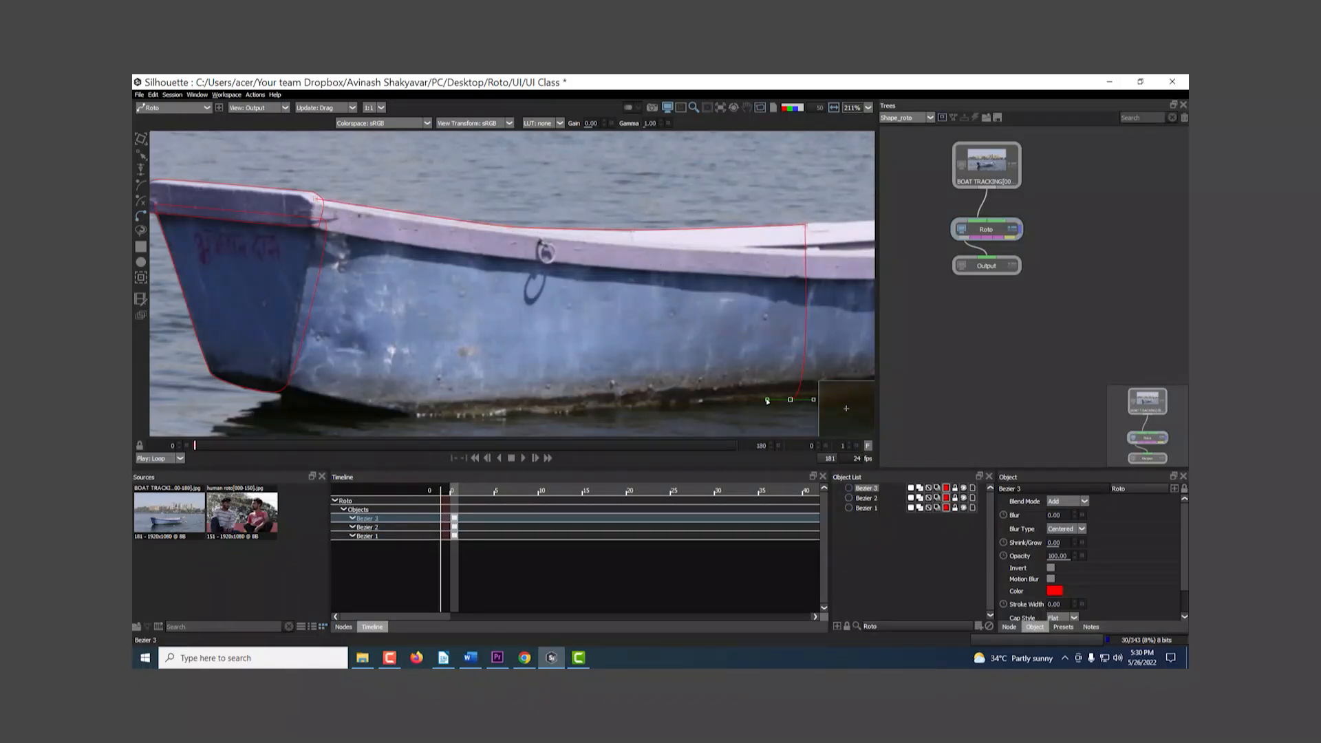
pyautogui.moveTo(487, 415); pyautogui.dragTo(485, 419)
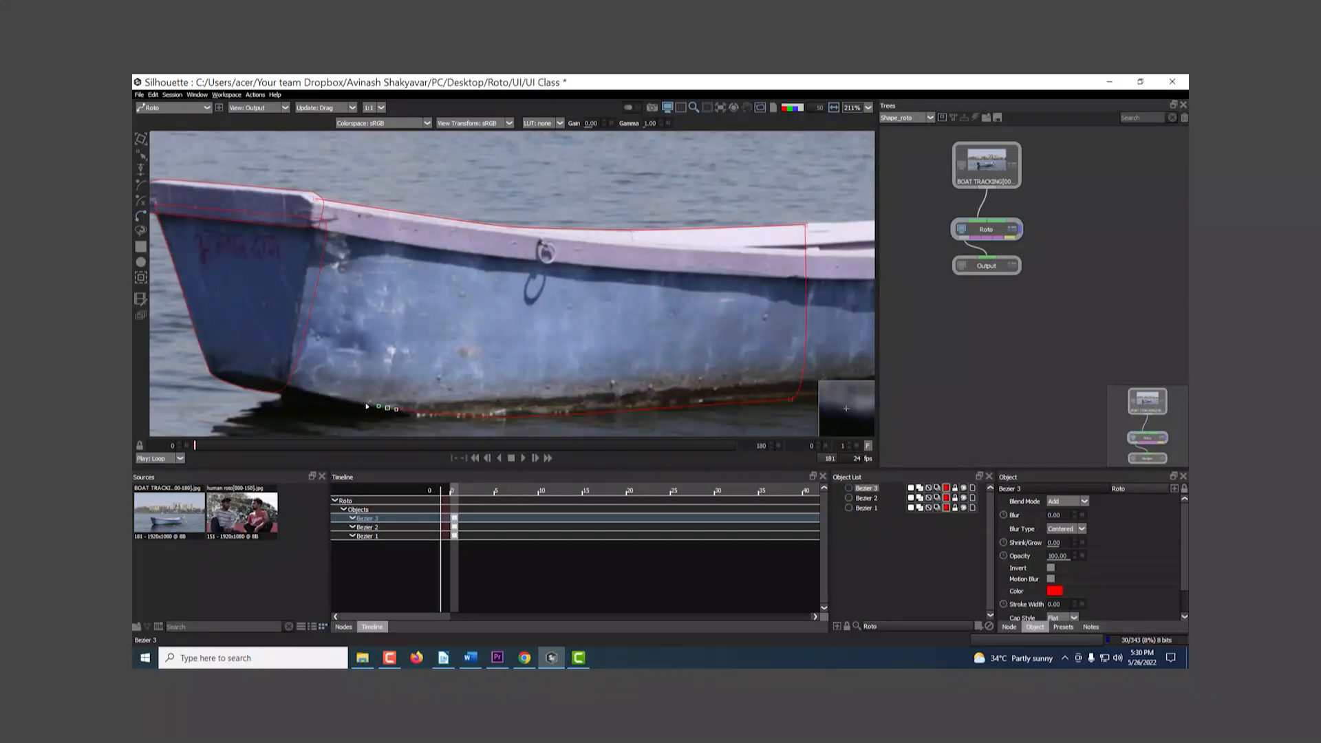
pyautogui.moveTo(265, 382); pyautogui.dragTo(252, 370)
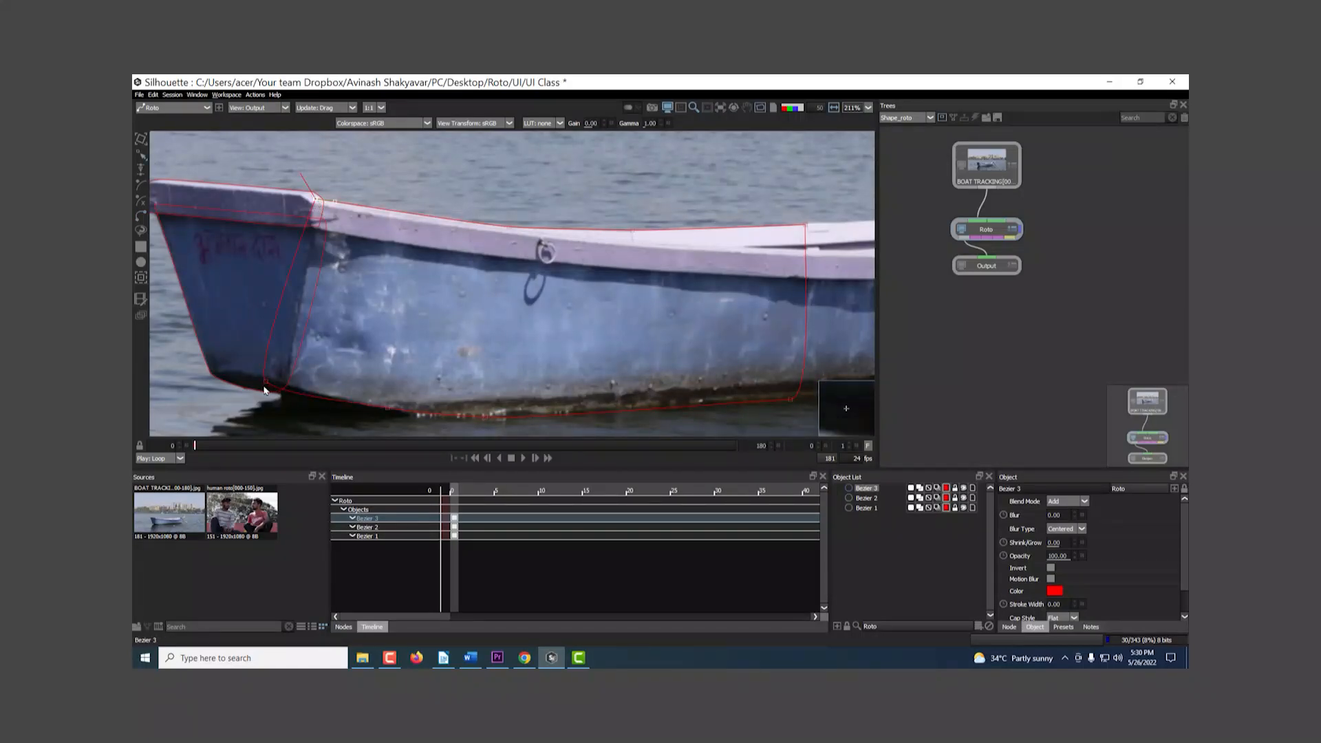
# Draw a closed Bezier shape around the hull's remaining side section toward the bow, overlapping the previous hull shape
pyautogui.scroll(-2, 264, 390)
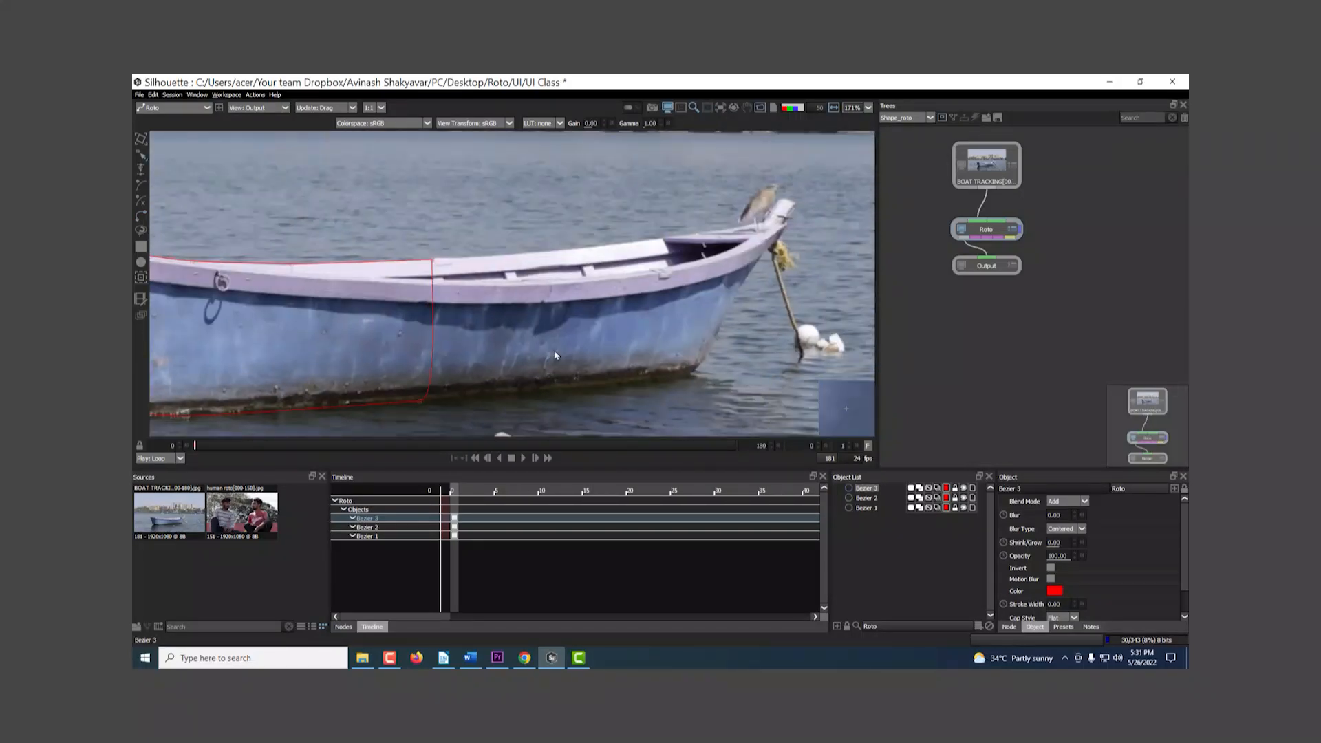
pyautogui.click(372, 260)
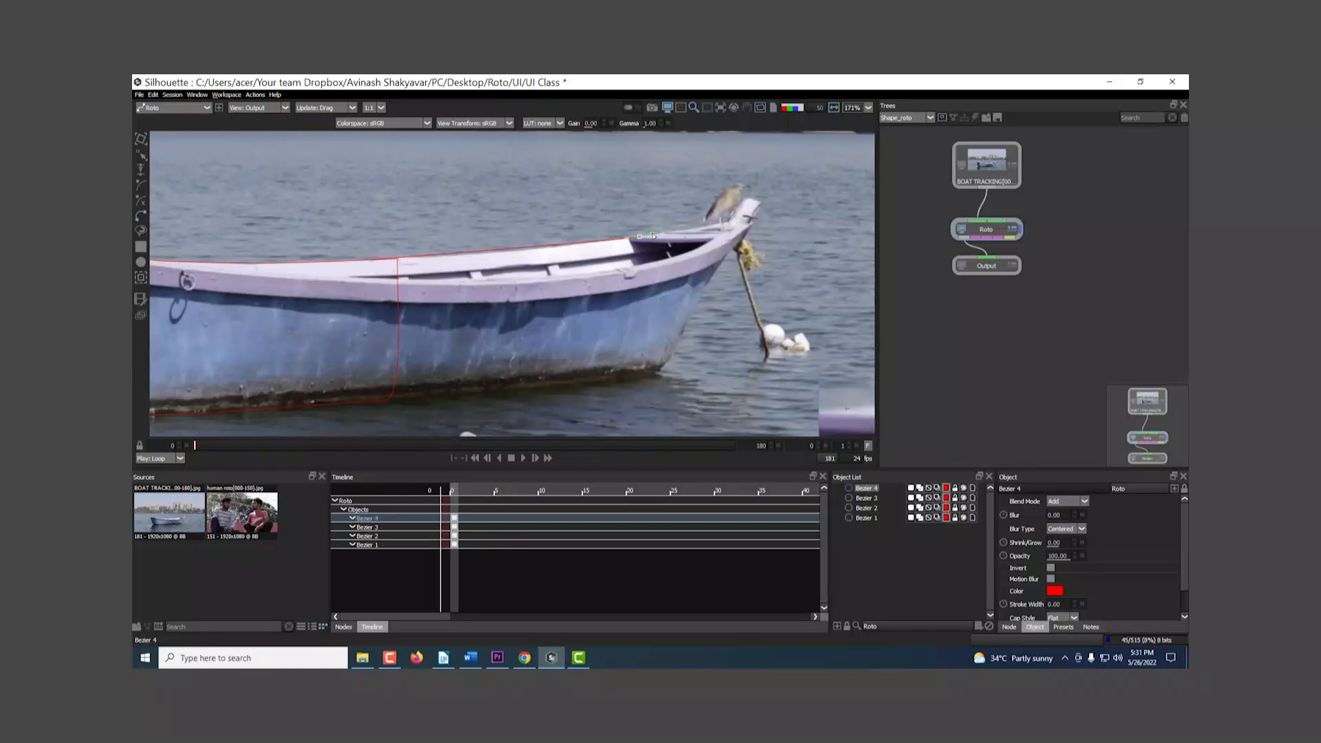
pyautogui.moveTo(690, 245); pyautogui.dragTo(683, 256)
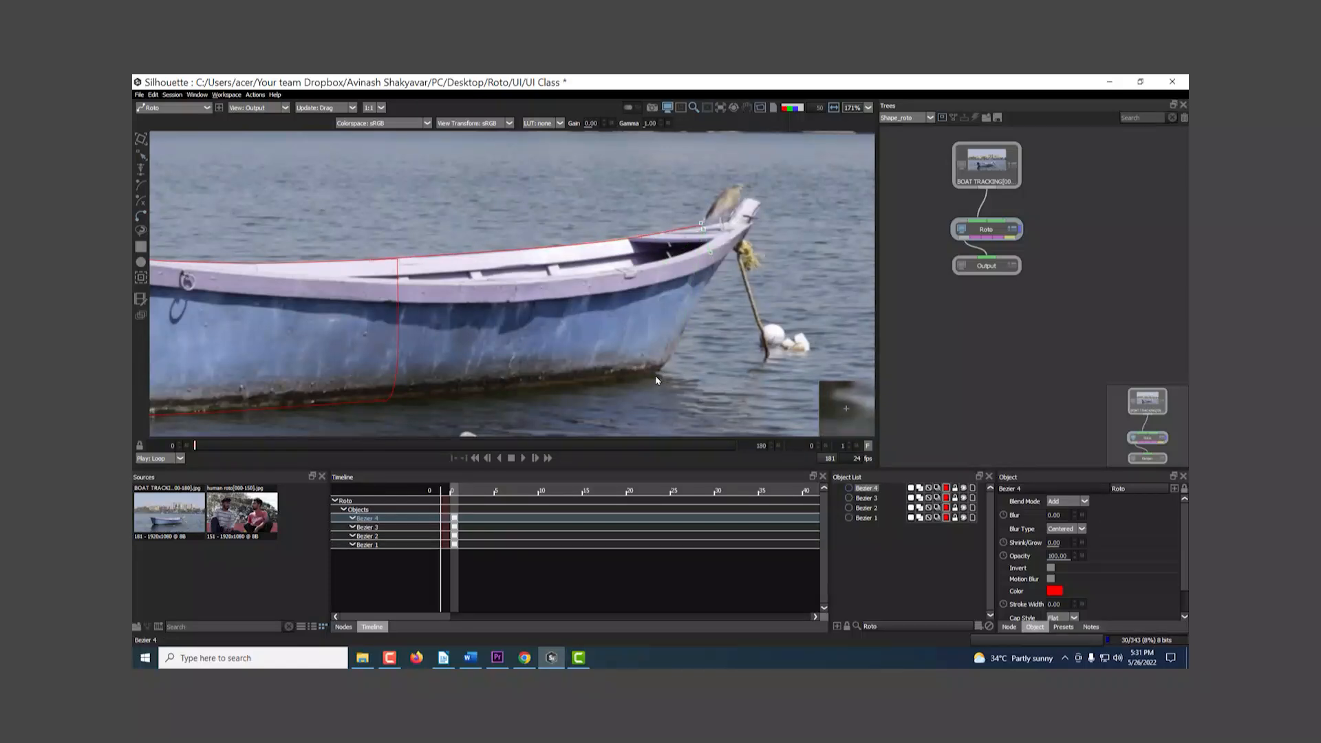
pyautogui.moveTo(616, 380); pyautogui.dragTo(606, 384)
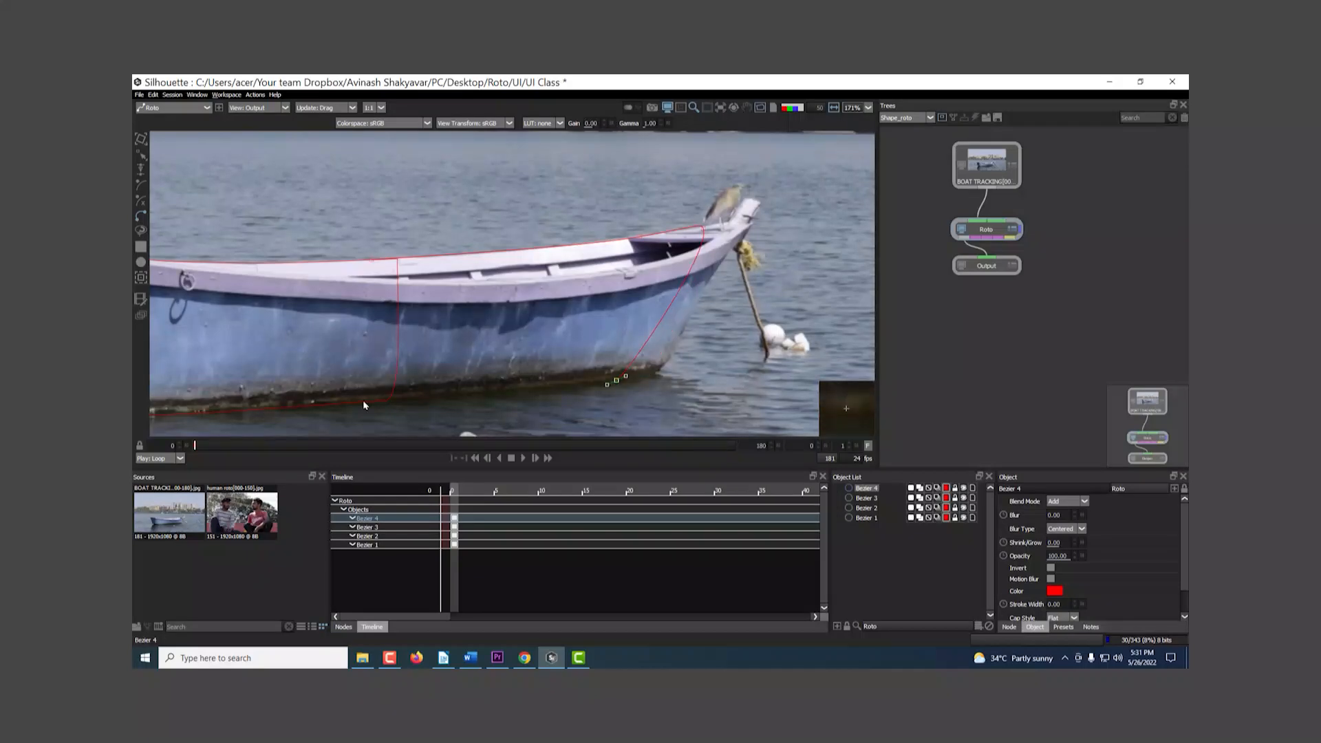
pyautogui.click(372, 260)
pyautogui.scroll(3, 752, 333)
pyautogui.moveTo(600, 240); pyautogui.dragTo(590, 183)
pyautogui.scroll(-1, 825, 199)
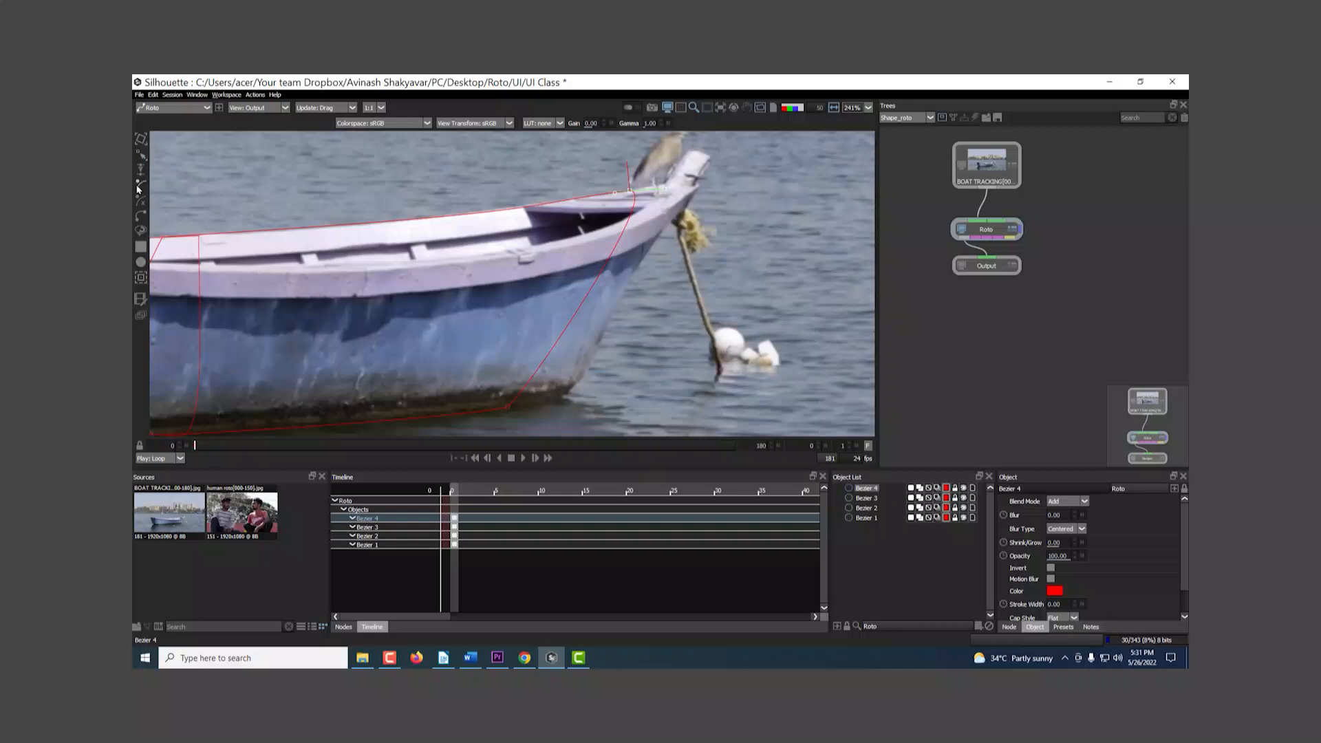
# Draw a closed Bezier shape around the upright post at the tip of the boat's bow, beside the bird
pyautogui.click(142, 218)
pyautogui.scroll(3, 708, 172)
pyautogui.click(643, 254)
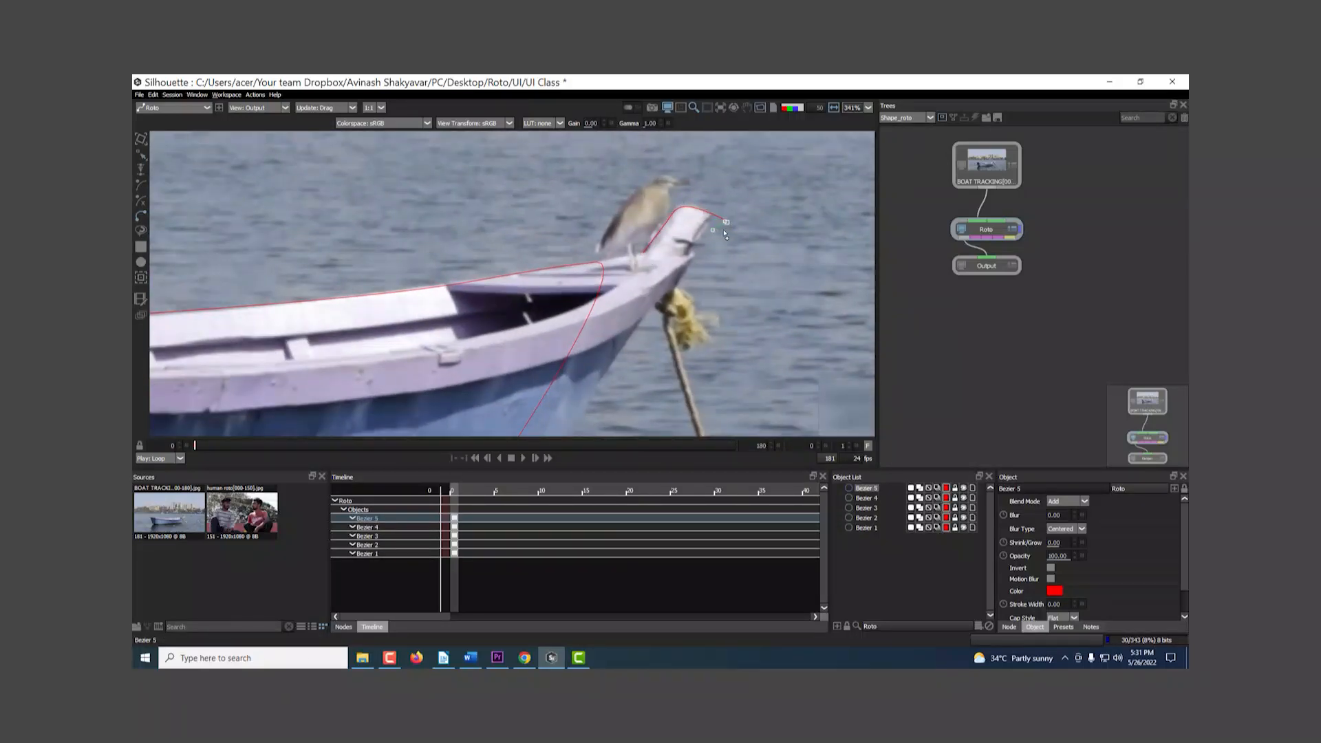
pyautogui.click(697, 239)
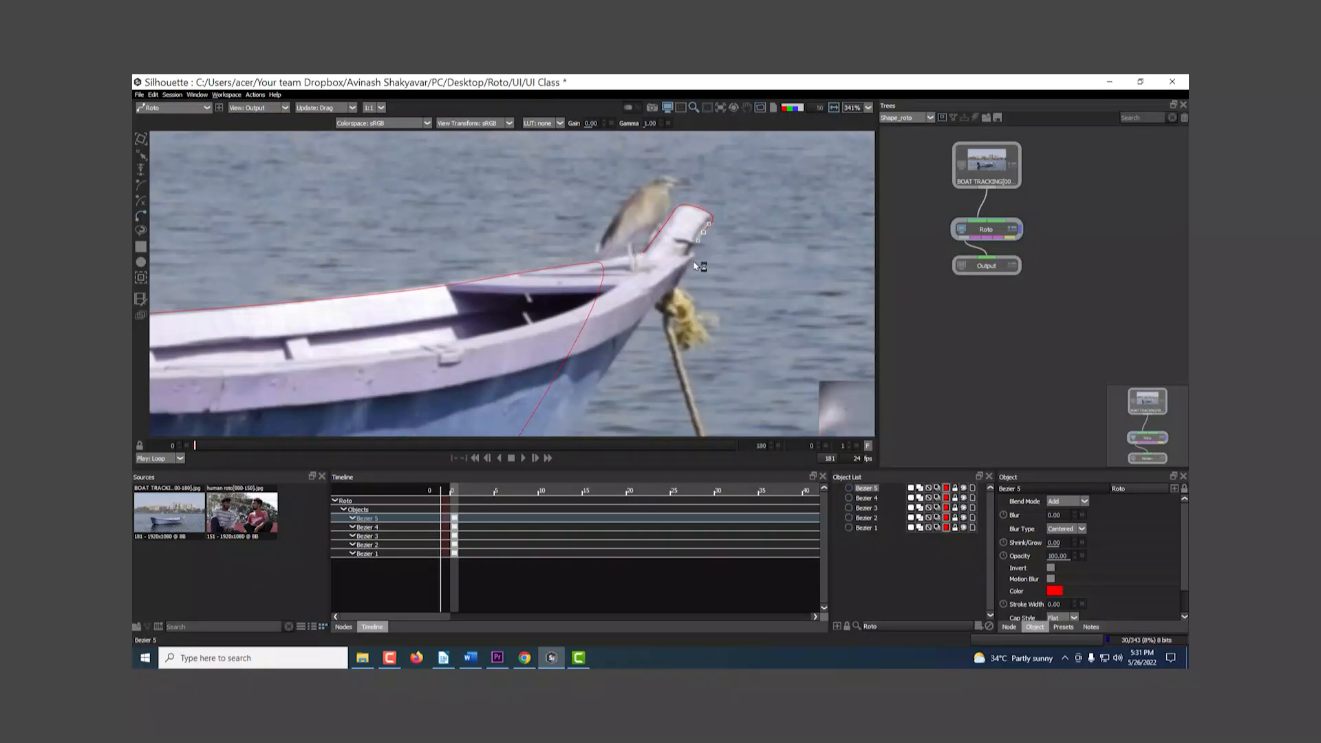
pyautogui.click(642, 256)
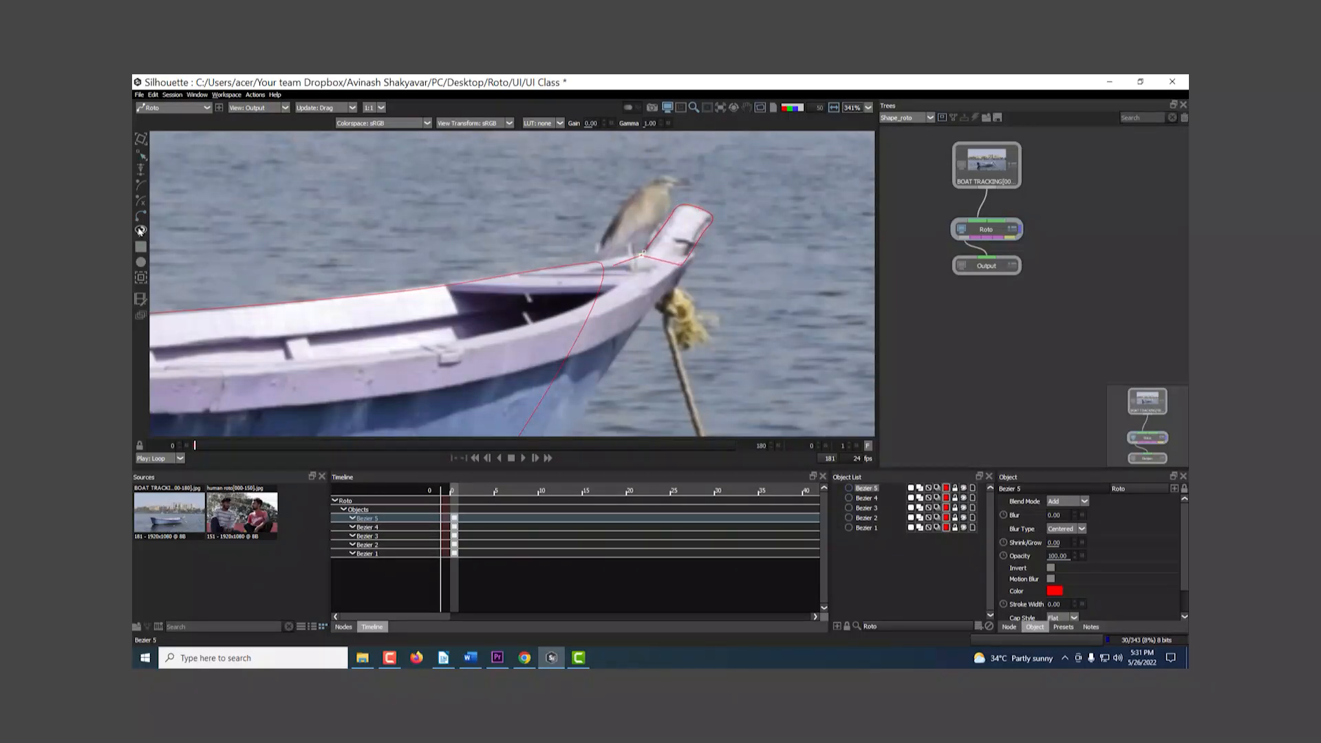
# Draw a closed Bezier shape around the bow end of the hull, from below the post to the waterline, overlapping the neighbouring hull shape
pyautogui.click(578, 265)
pyautogui.moveTo(690, 261); pyautogui.dragTo(640, 317)
pyautogui.moveTo(587, 402); pyautogui.dragTo(600, 336)
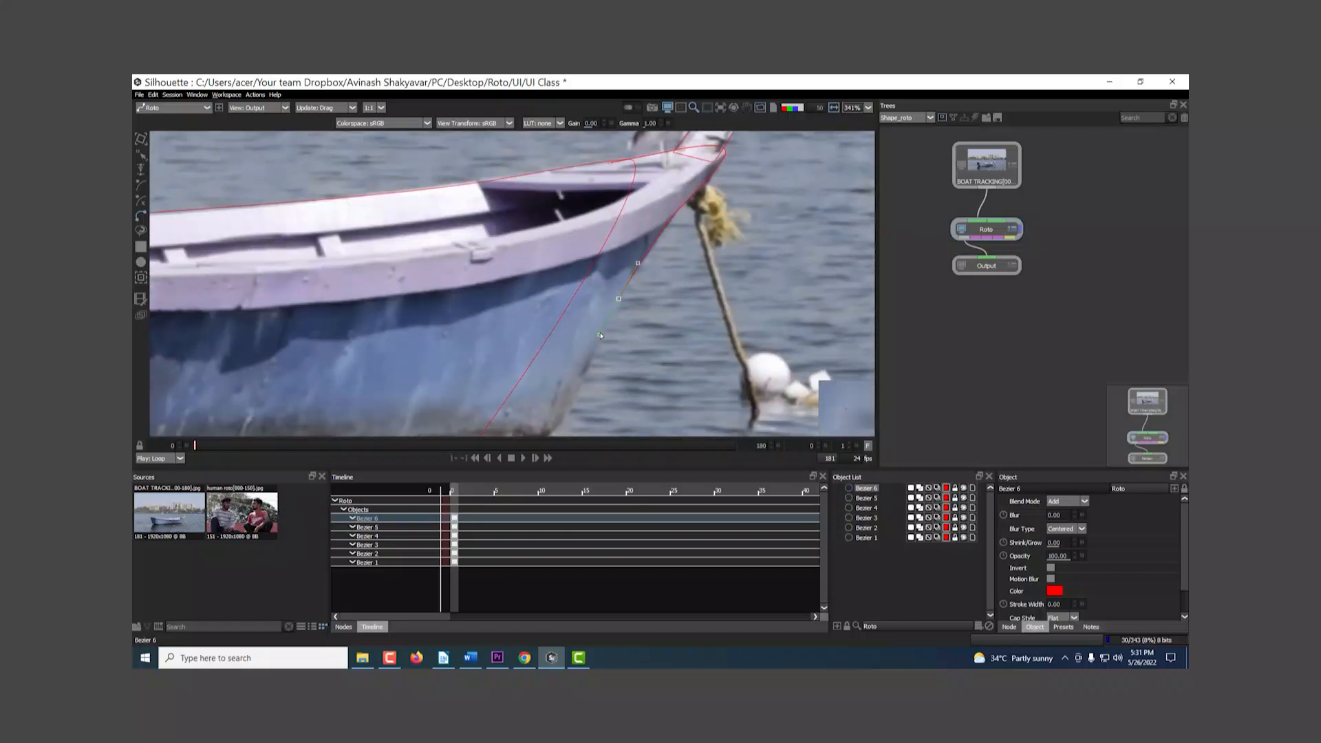
pyautogui.moveTo(564, 420); pyautogui.dragTo(686, 305)
pyautogui.moveTo(524, 380); pyautogui.dragTo(417, 389)
pyautogui.moveTo(537, 309); pyautogui.dragTo(495, 413)
pyautogui.click(655, 174)
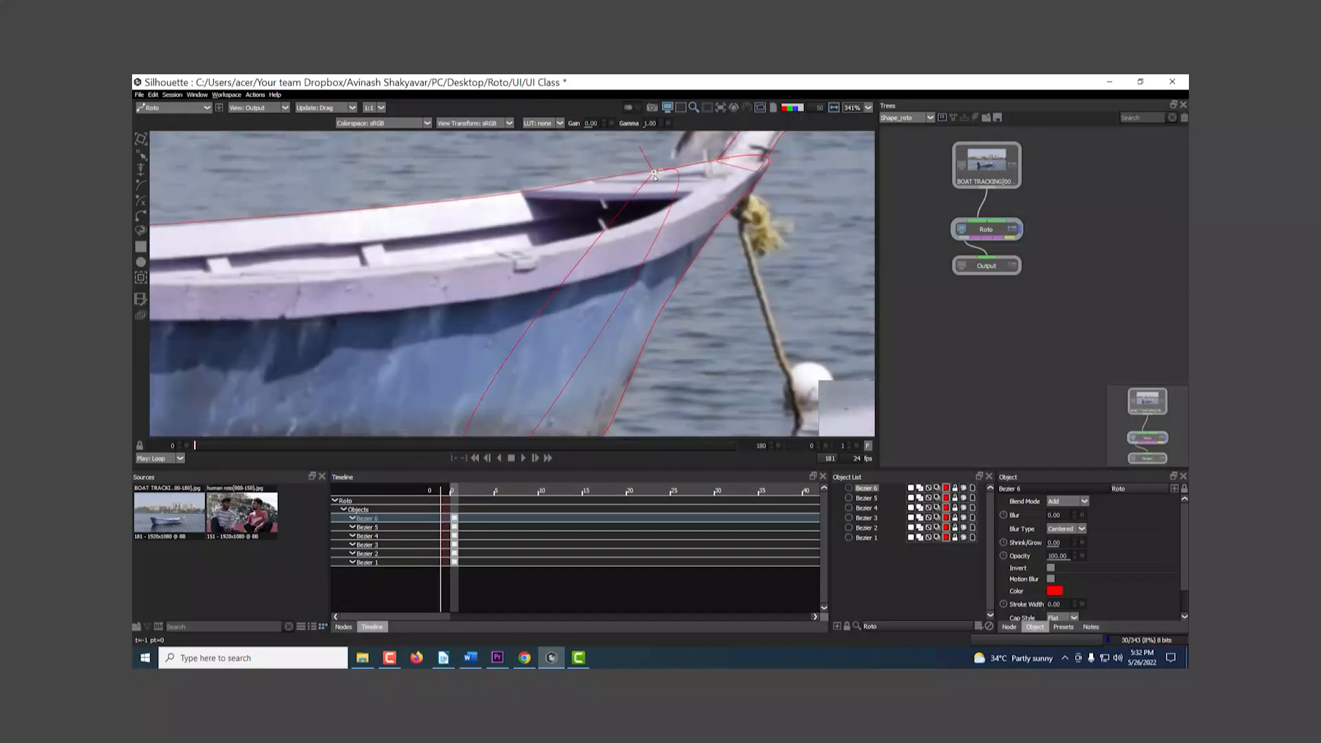
# Preview the whole boat's roto in the Color Comp view with the shape outlines hidden
pyautogui.scroll(-8, 564, 326)
pyautogui.scroll(3, 564, 326)
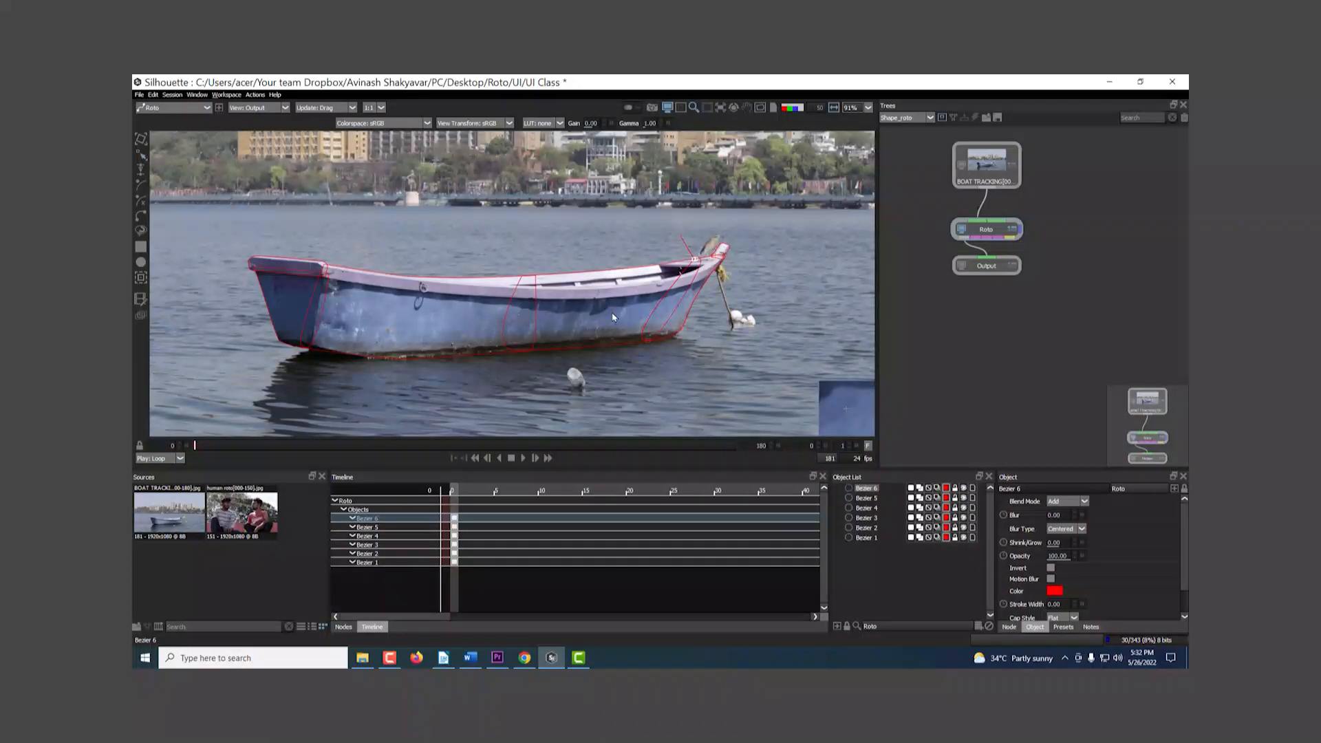
pyautogui.click(269, 108)
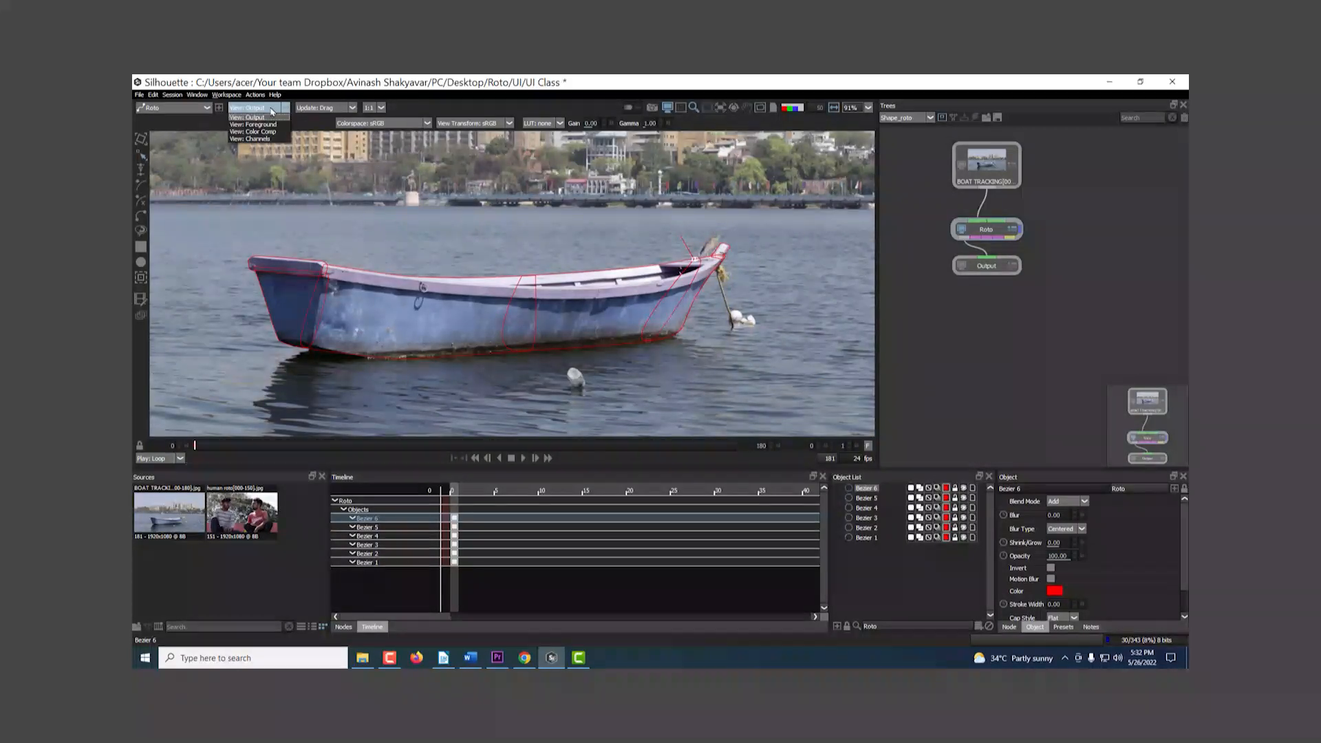
pyautogui.click(265, 132)
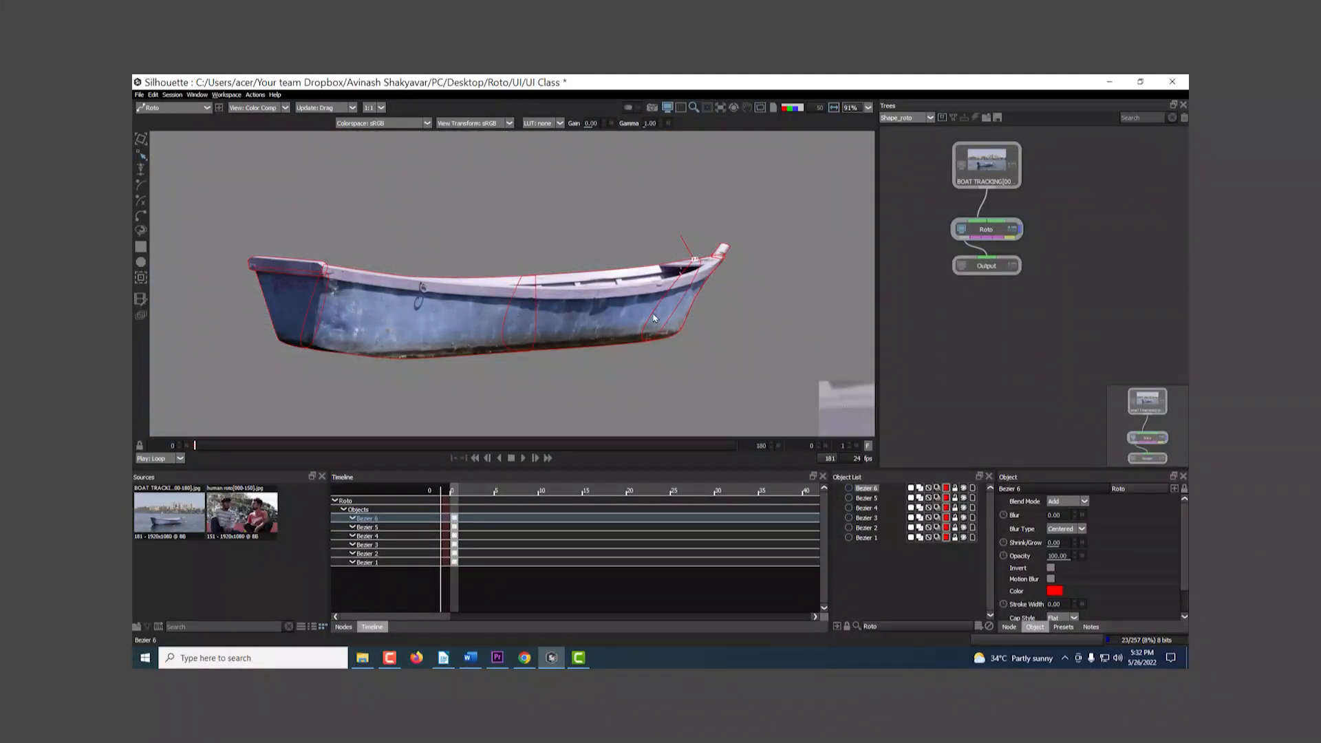
pyautogui.click(760, 108)
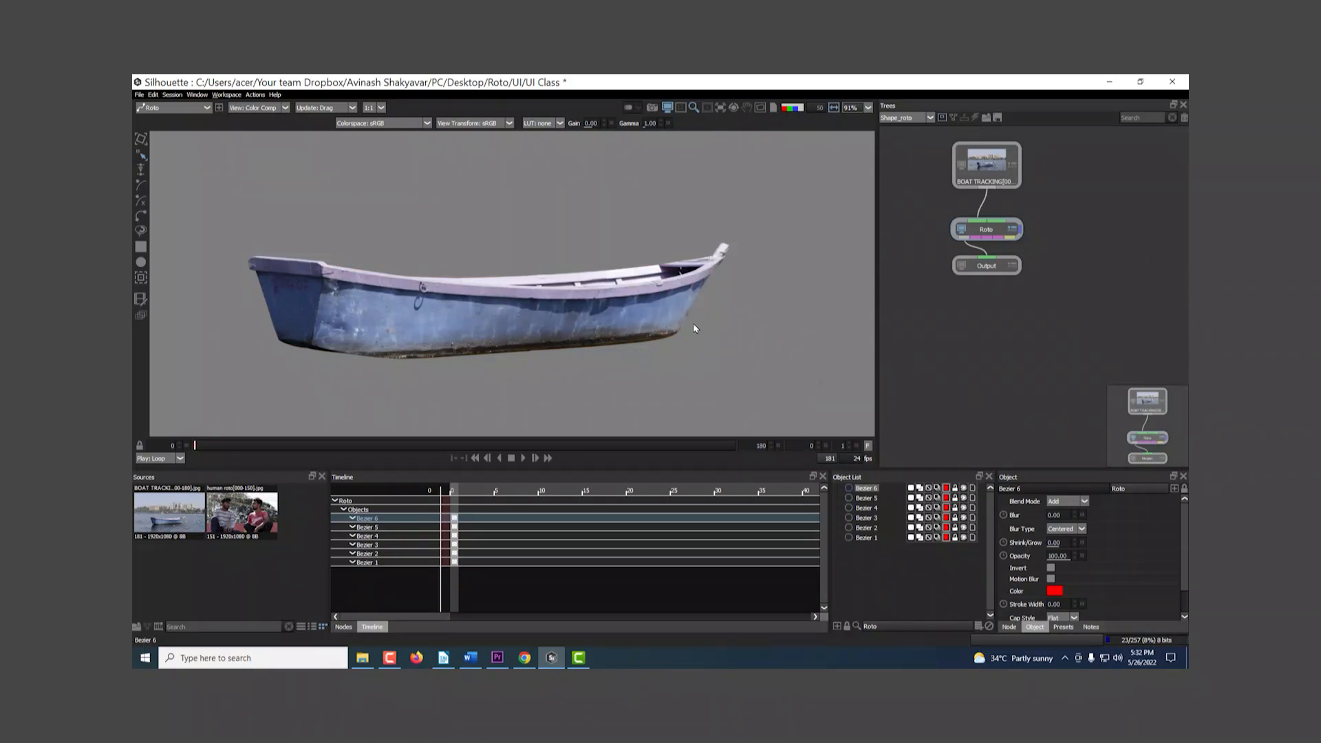
# Return the viewer to the Output view and show the shape outlines again
pyautogui.click(261, 108)
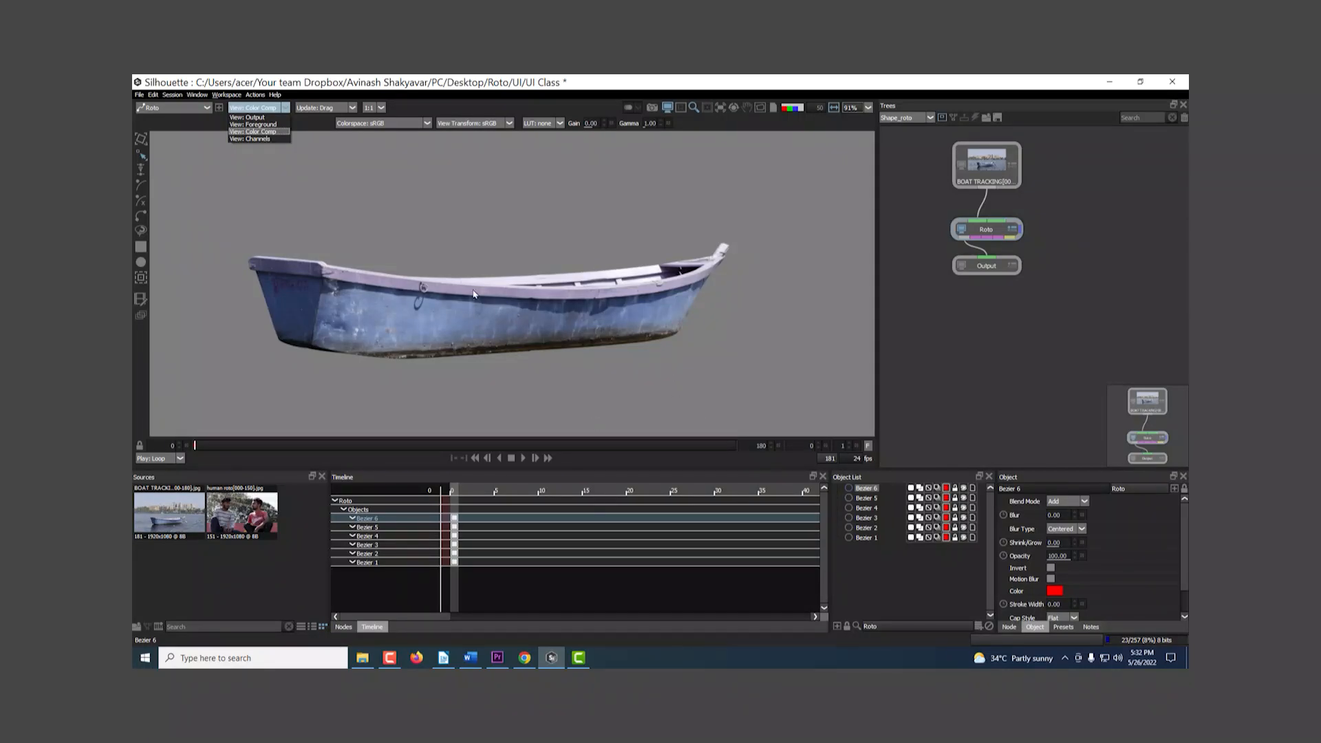
pyautogui.click(256, 118)
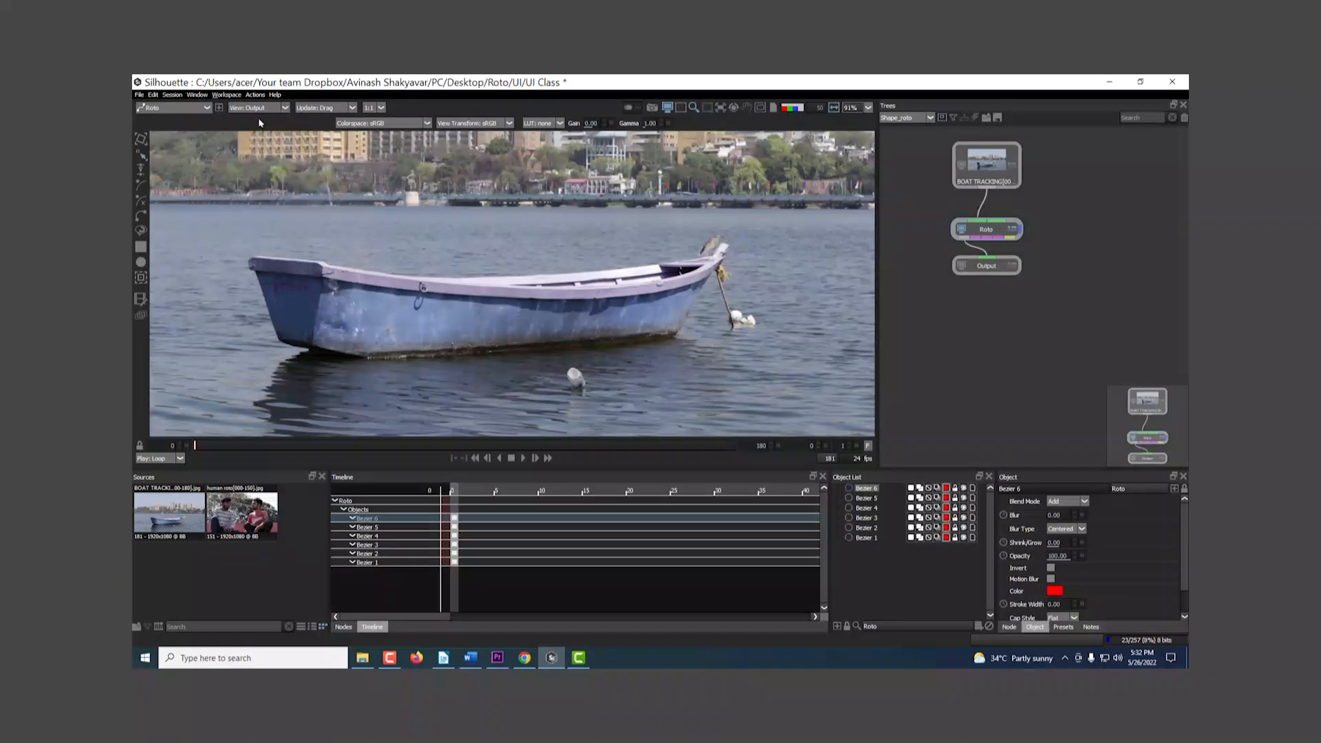
pyautogui.click(760, 107)
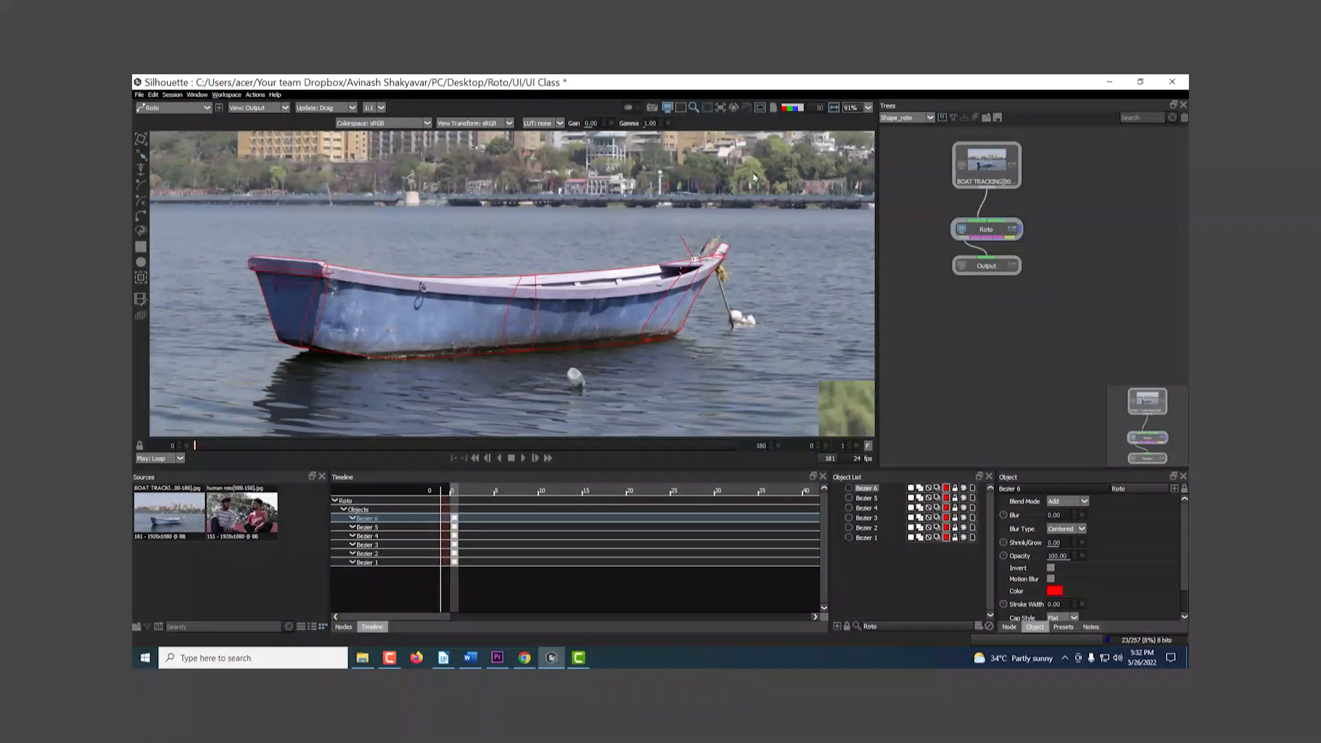